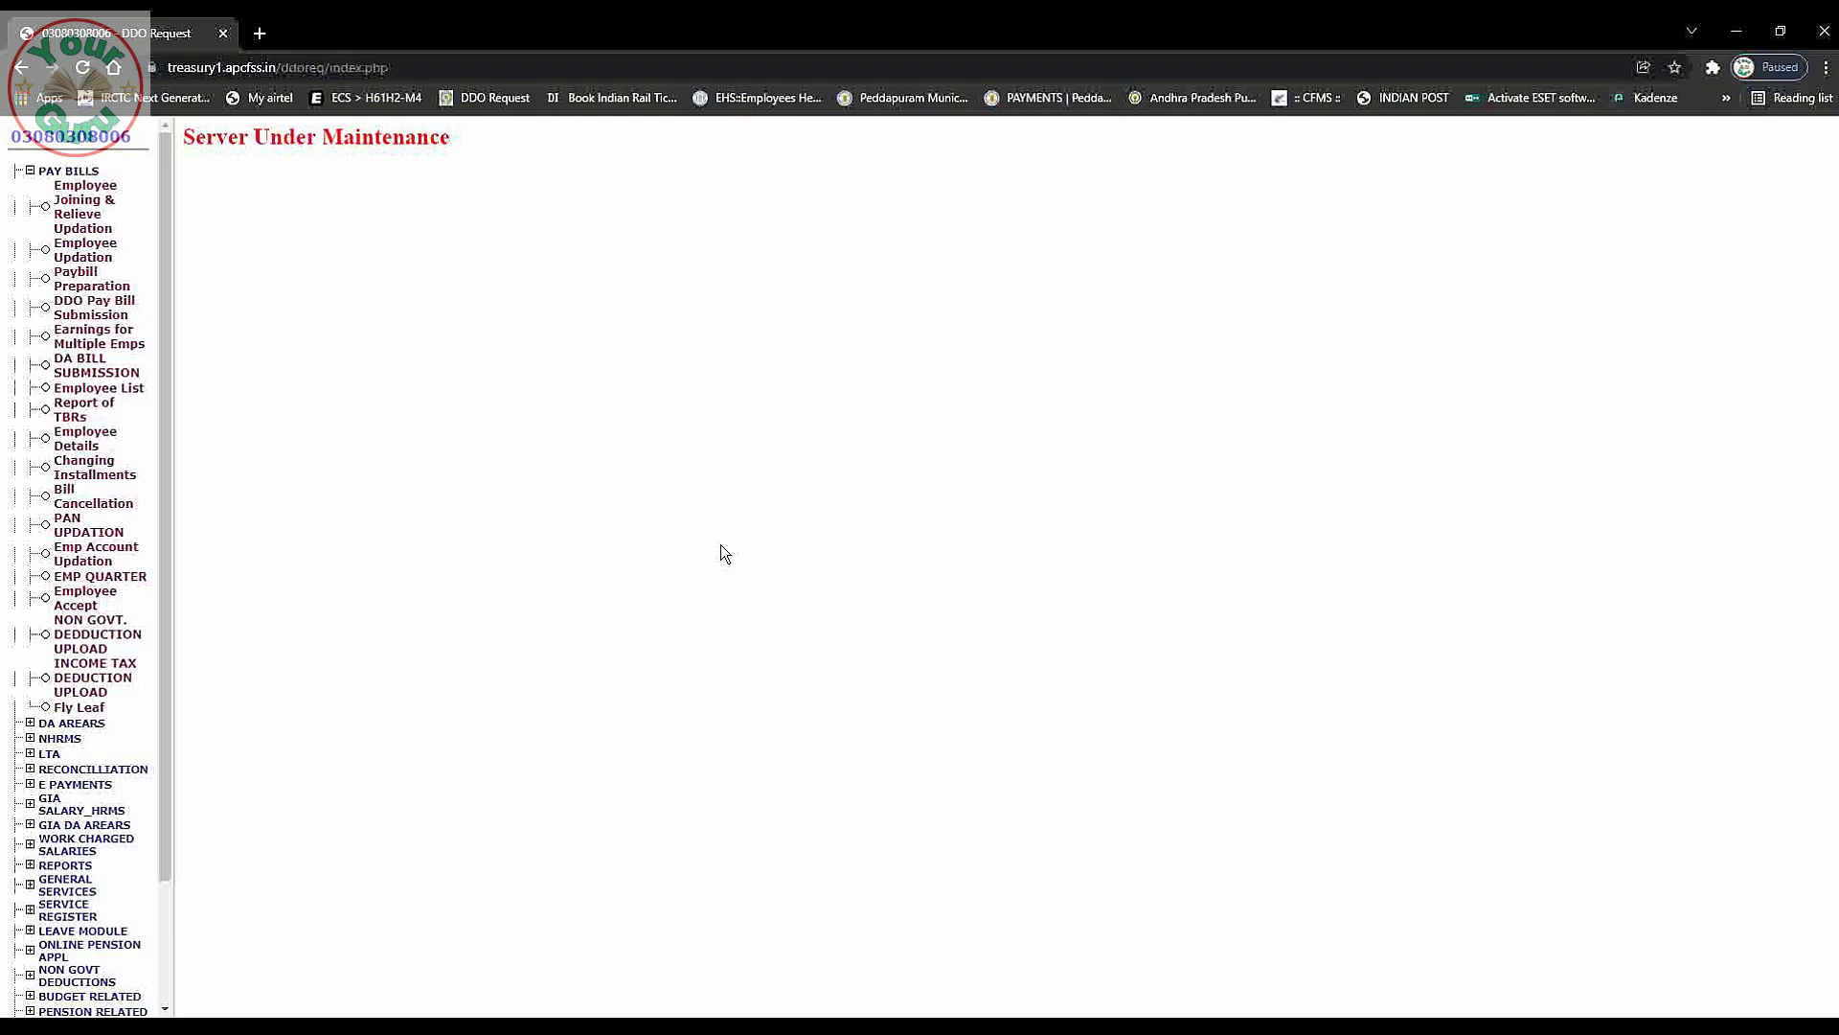
Log out of the DDO Request portal and follow the notice link to the payroll.herb.apcfss.in login.
drag(169, 773, 148, 963)
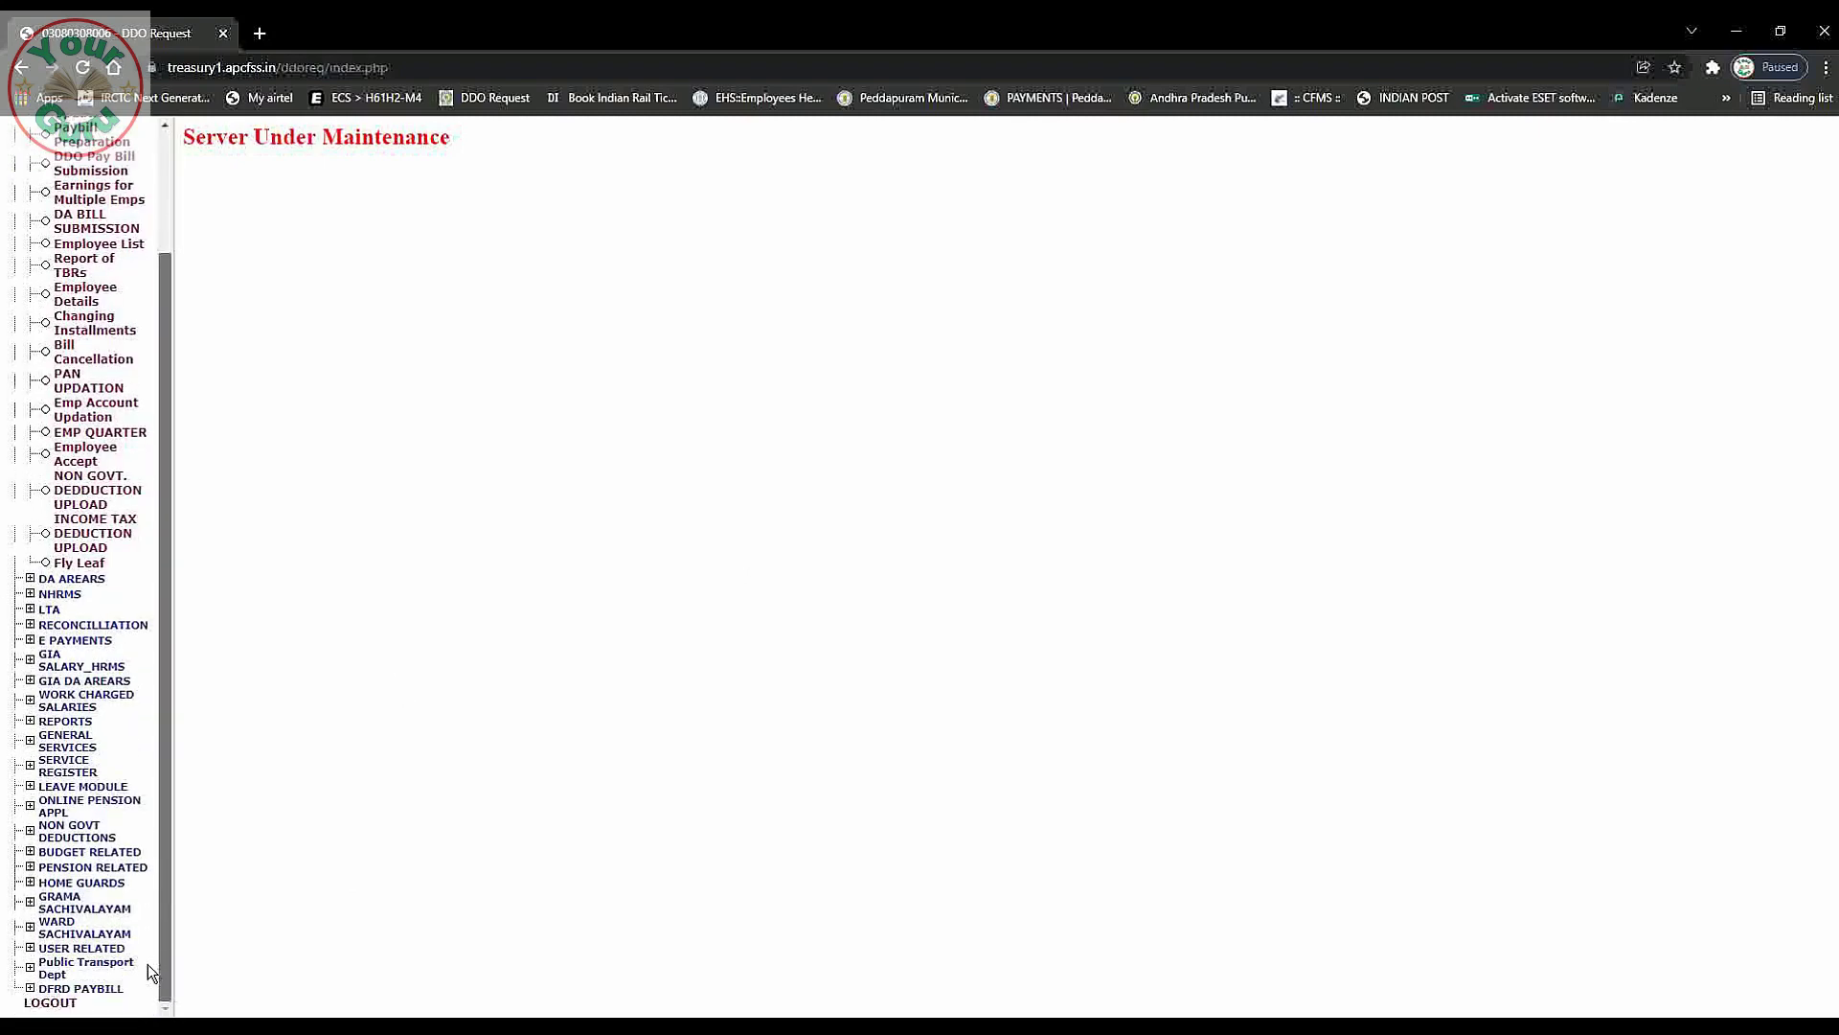
click(61, 1002)
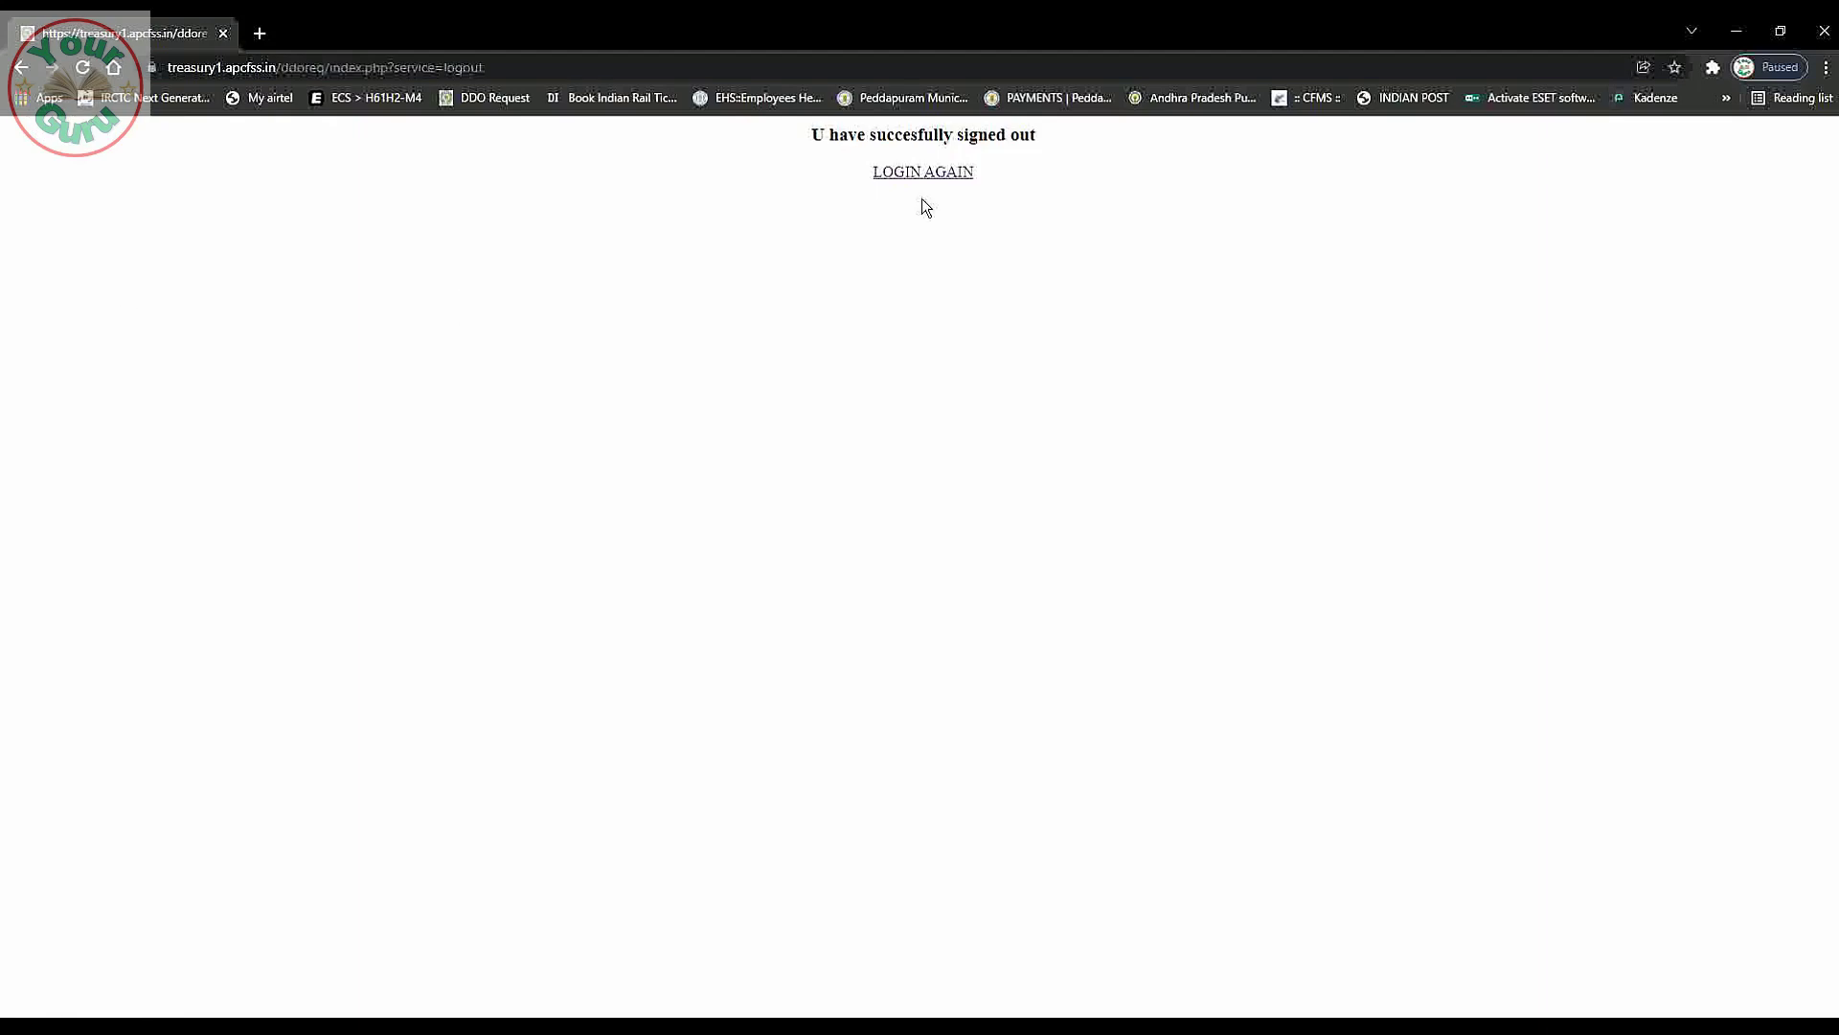
click(948, 177)
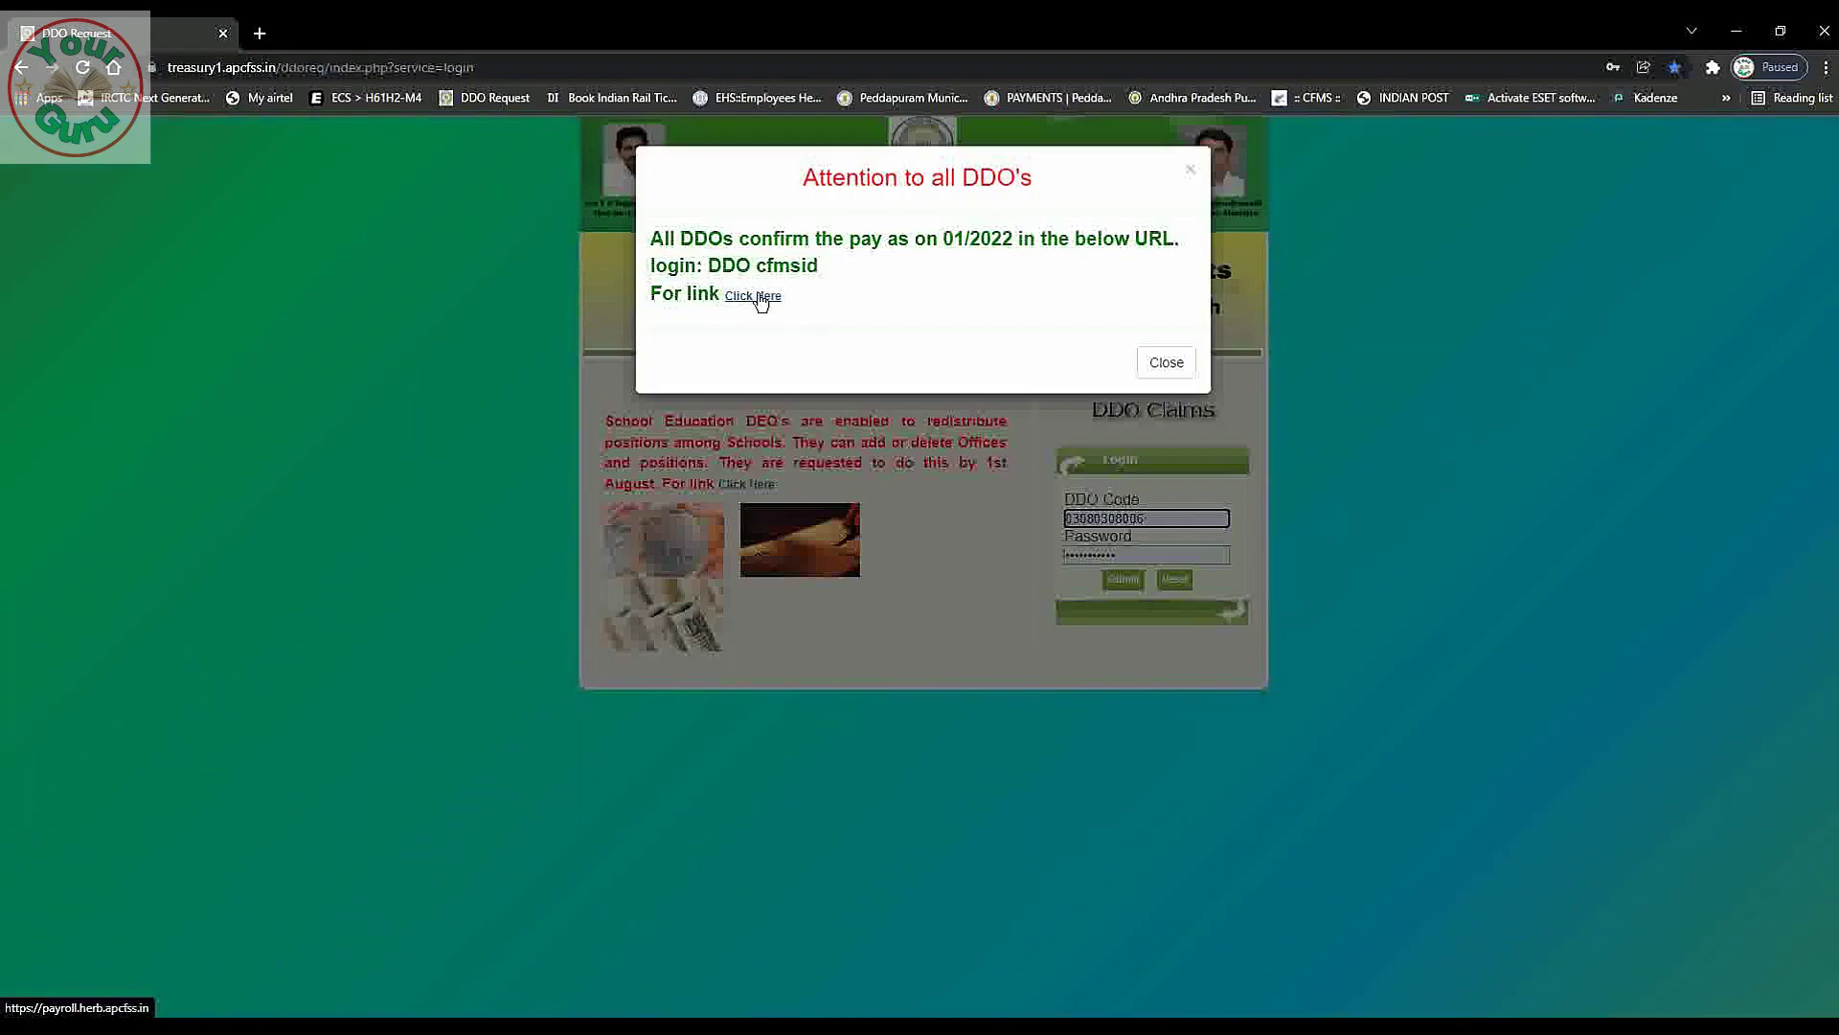
click(753, 297)
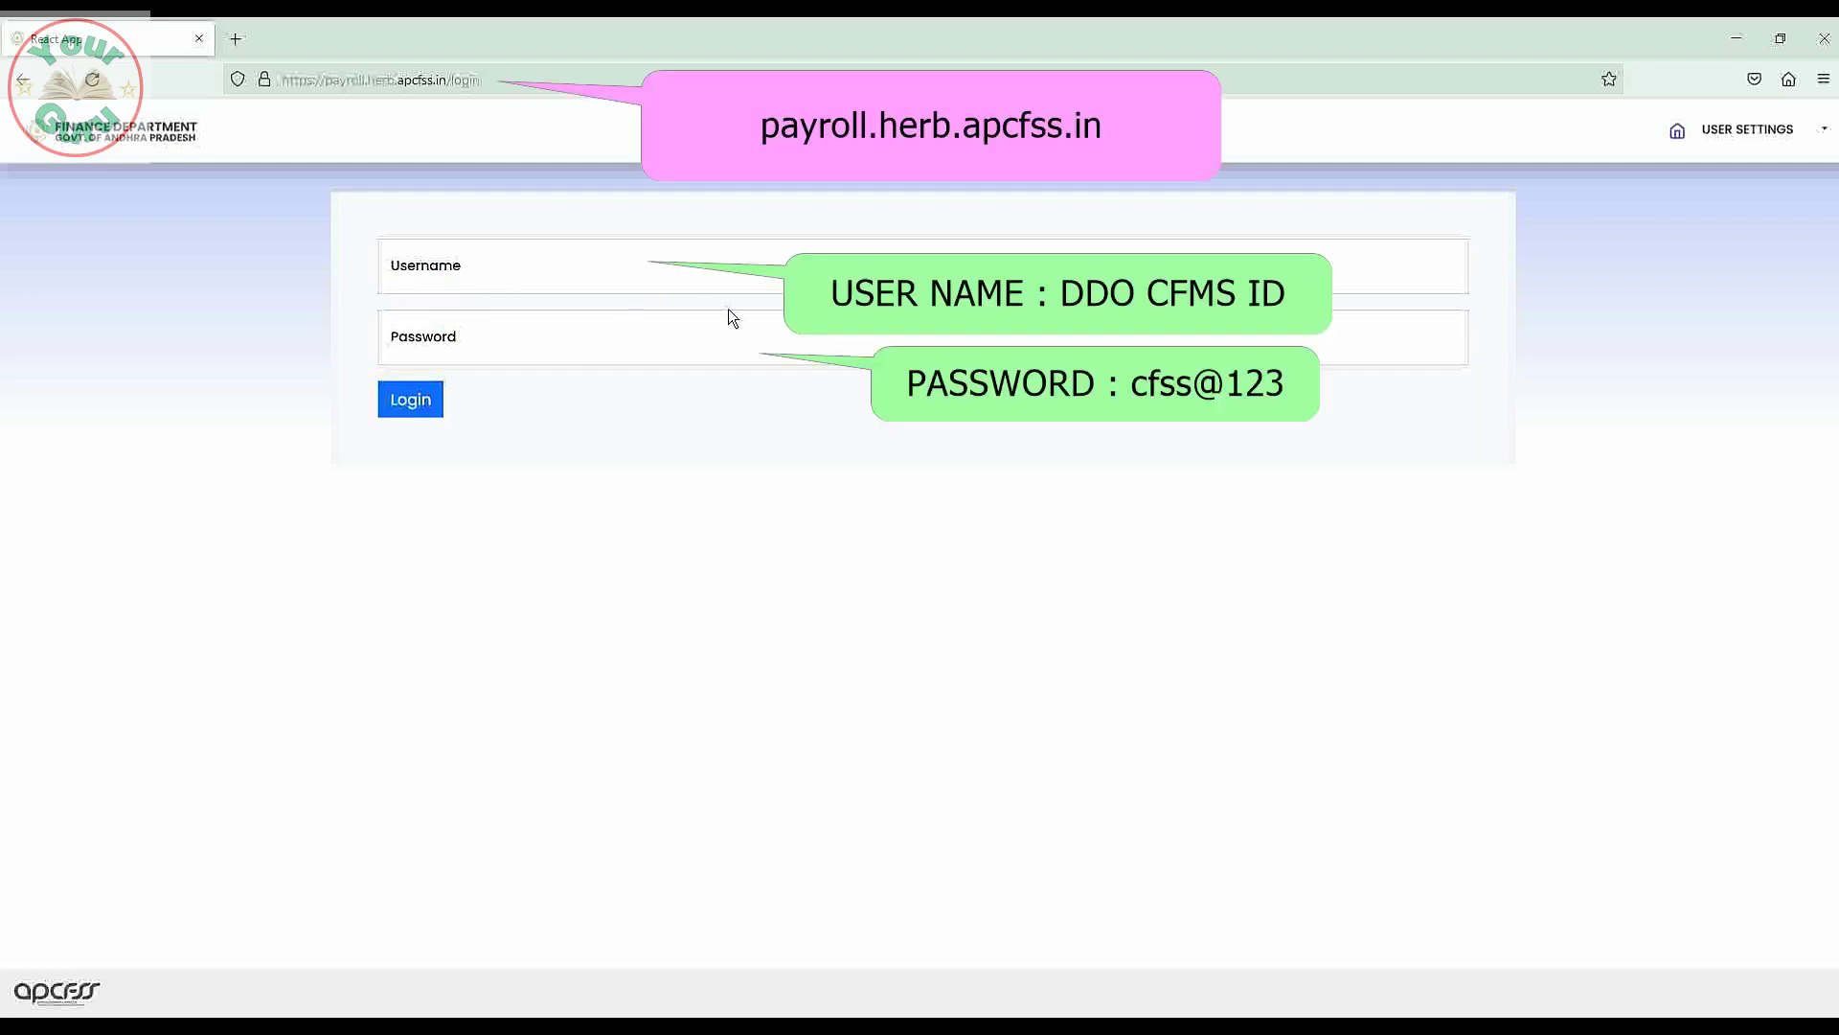
Paste the DDO CFMS ID into Username and start on the Password field.
click(480, 264)
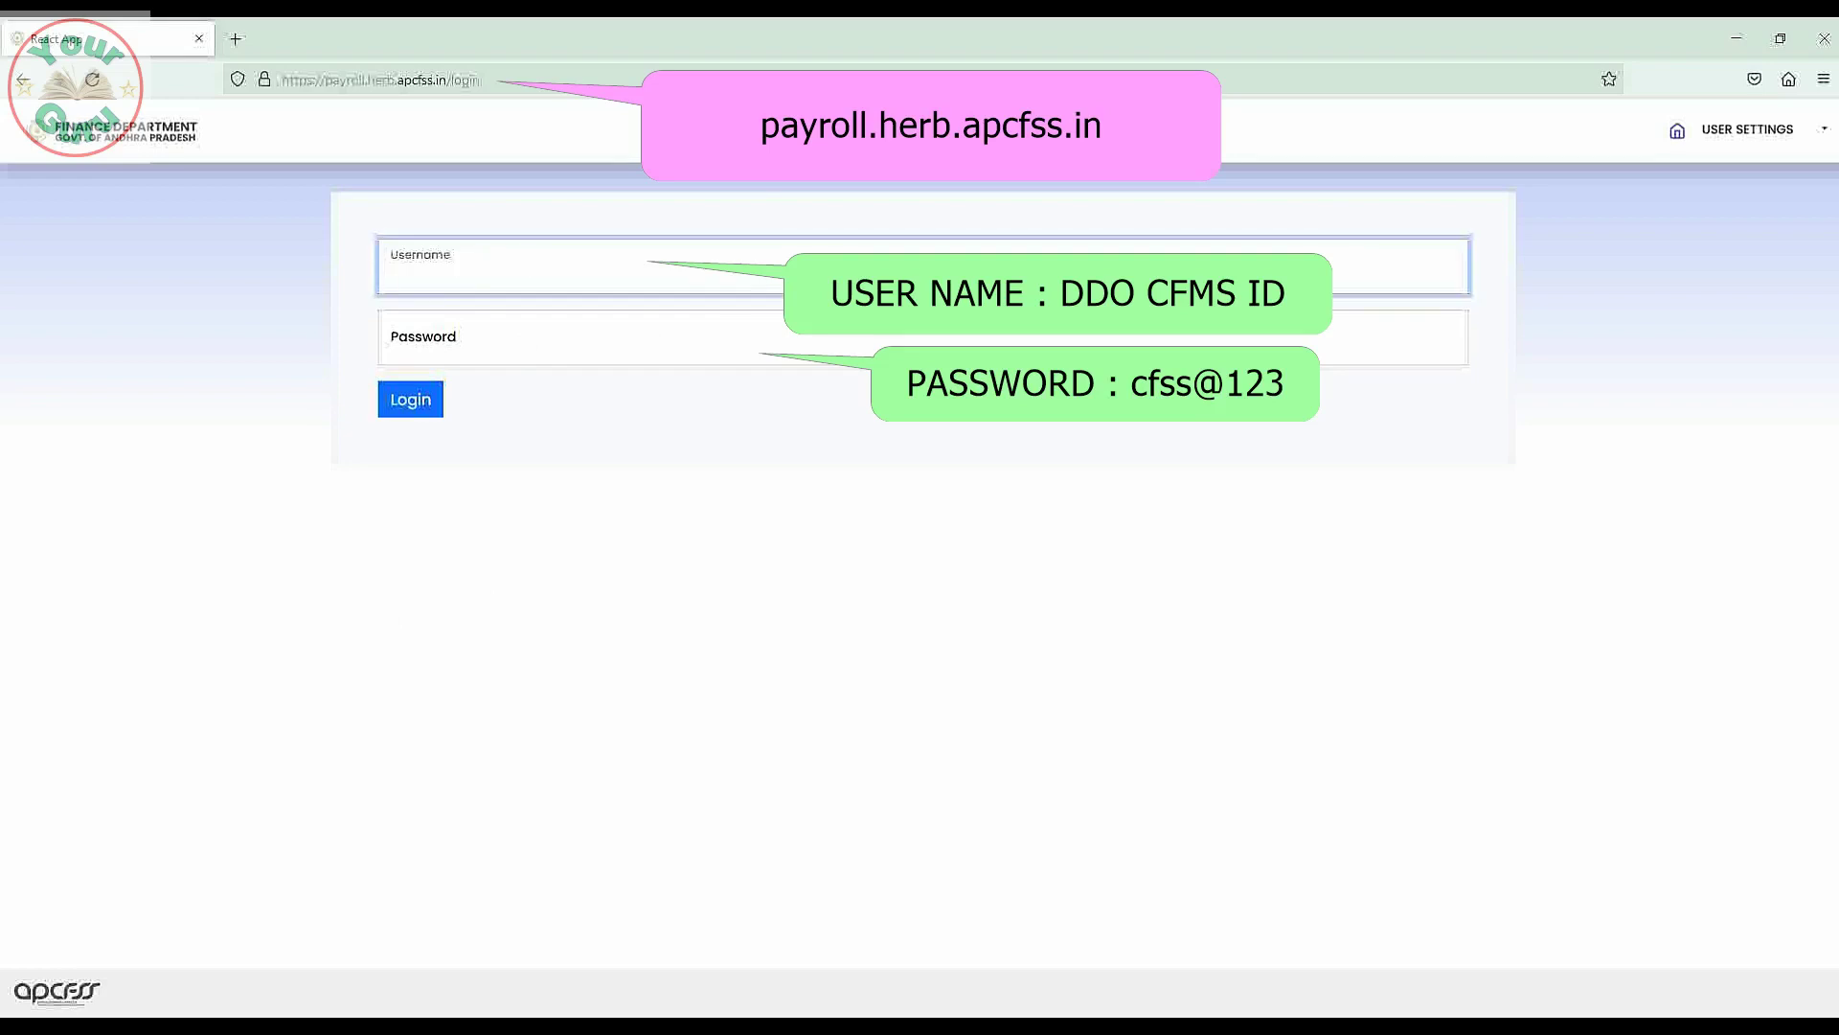
key(ctrl+v)
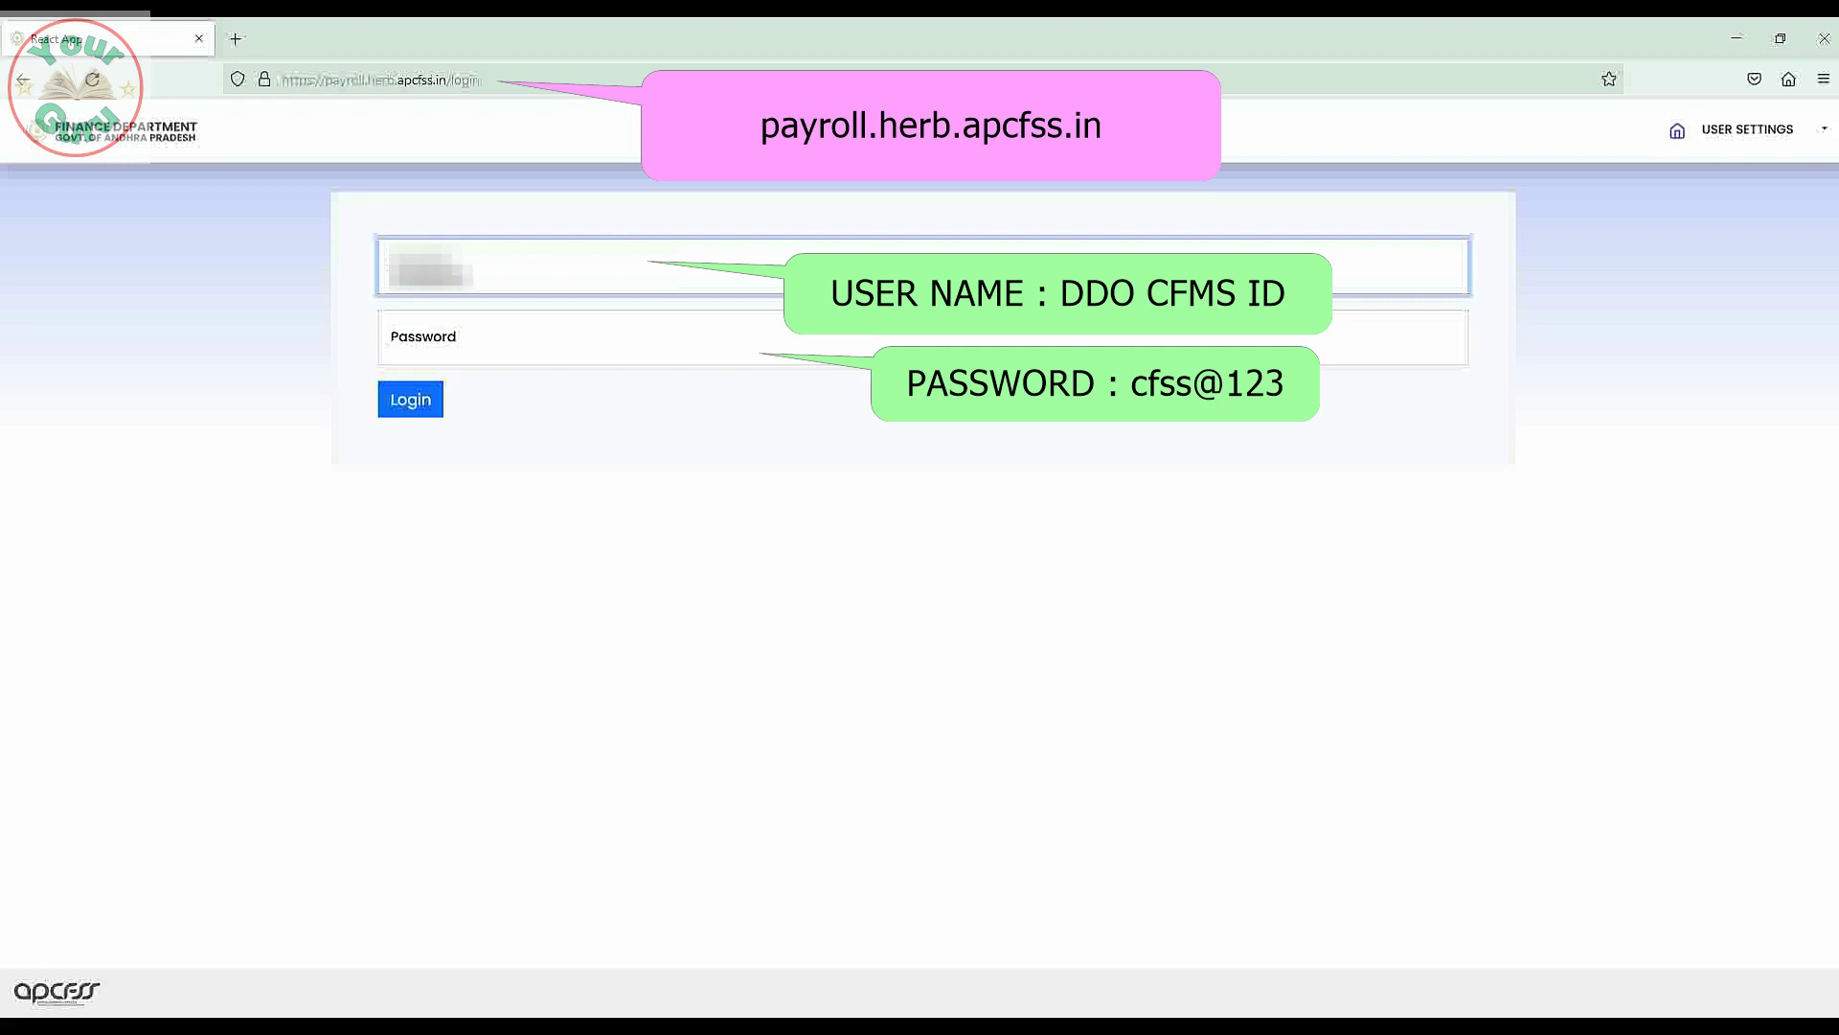
click(471, 338)
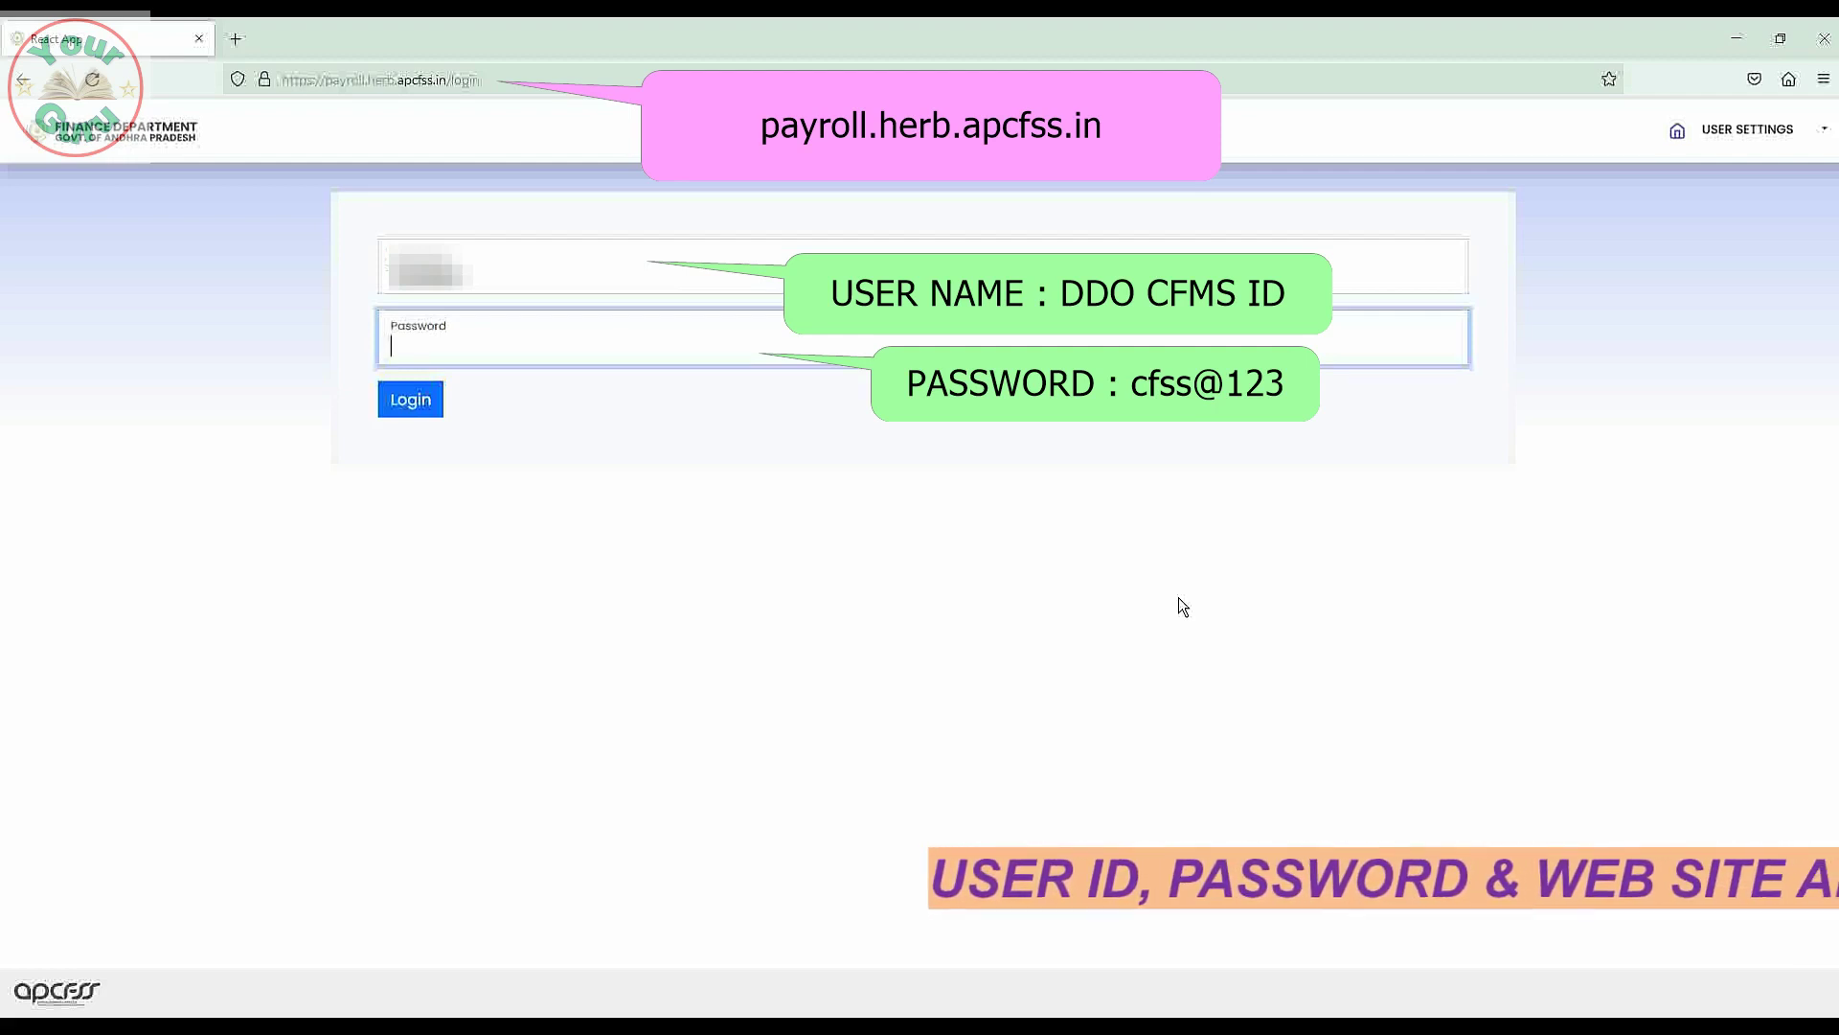
text(c)
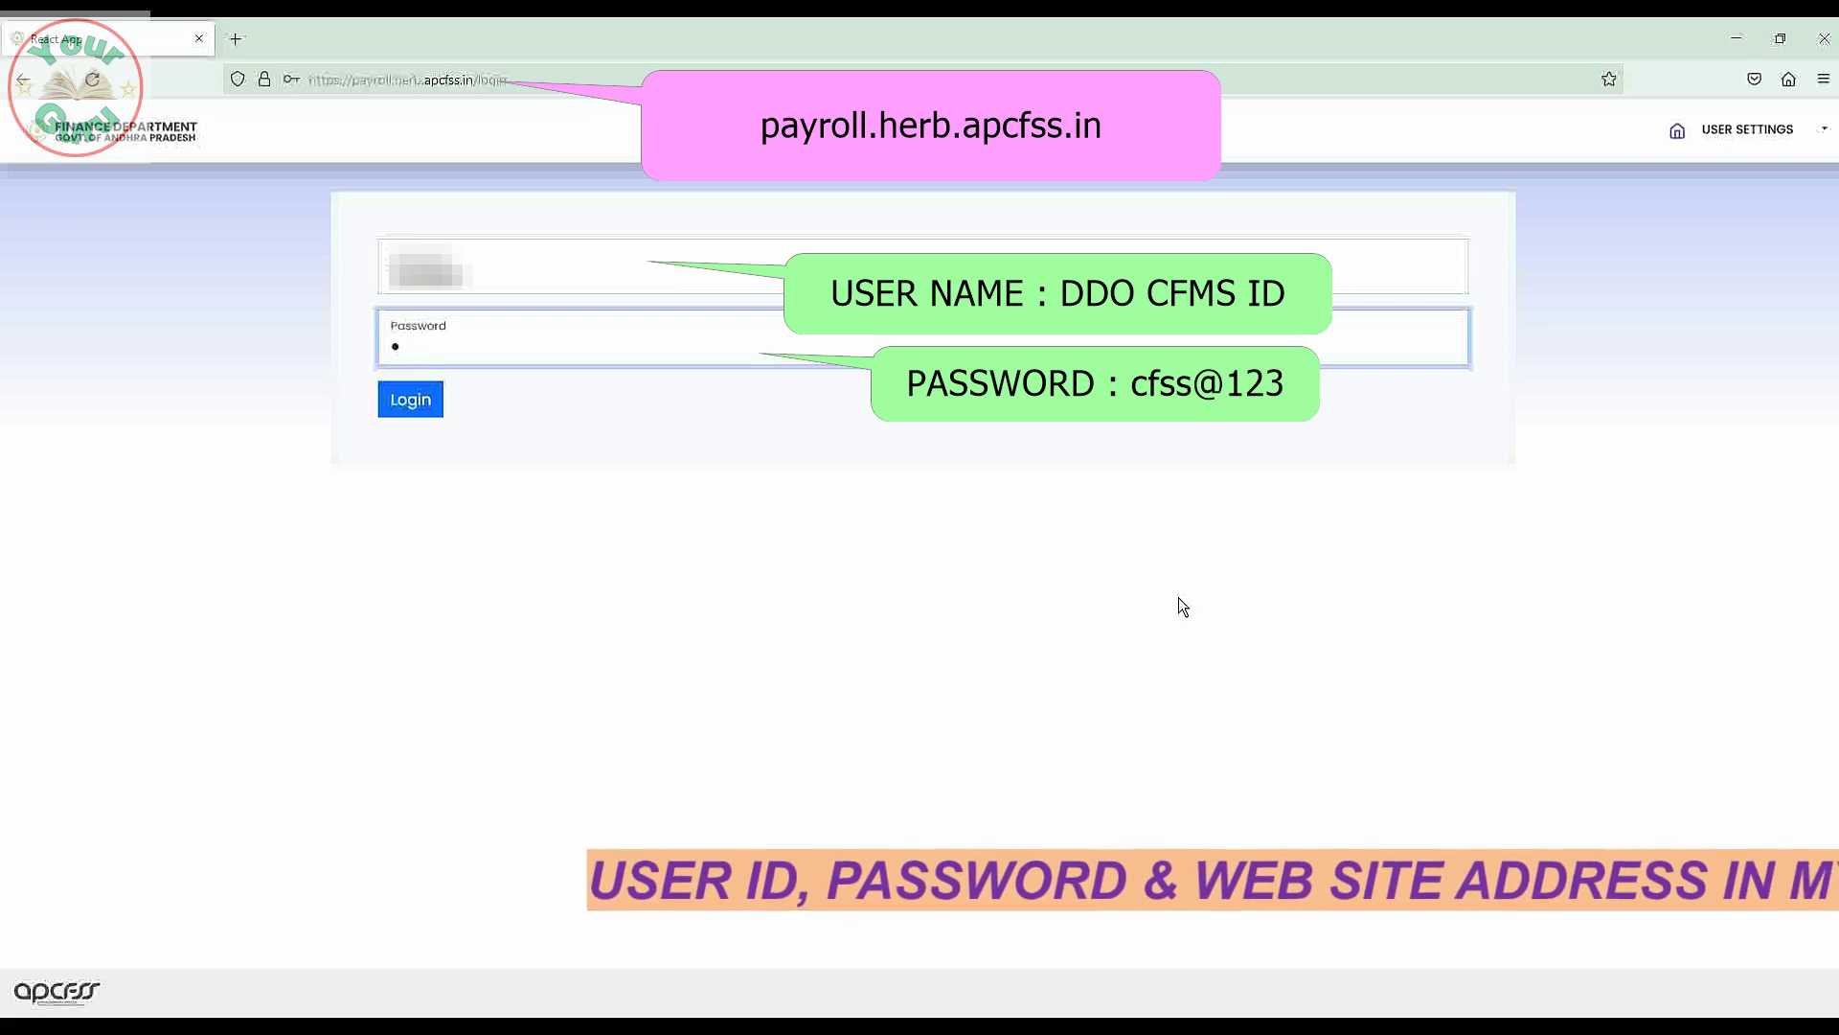
key(BackSpace)
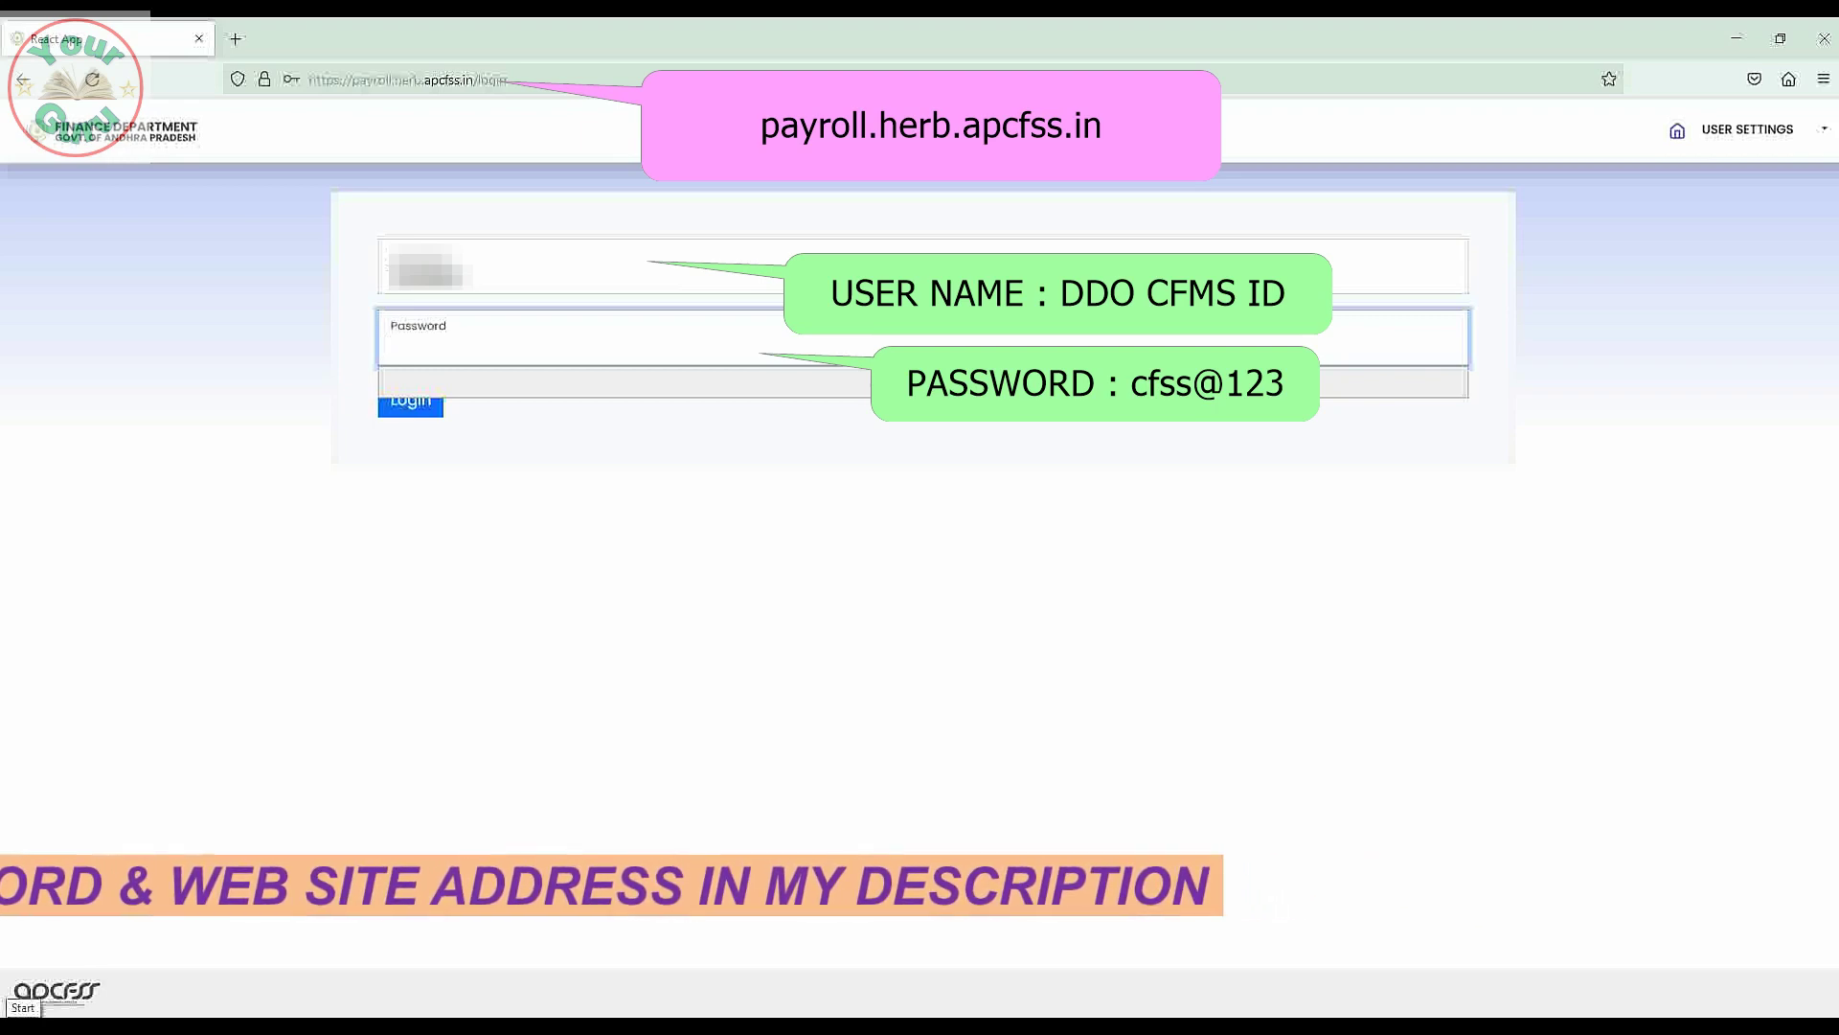
Enter the account password, checking it in Notepad, and log in to the payroll portal.
click(23, 1010)
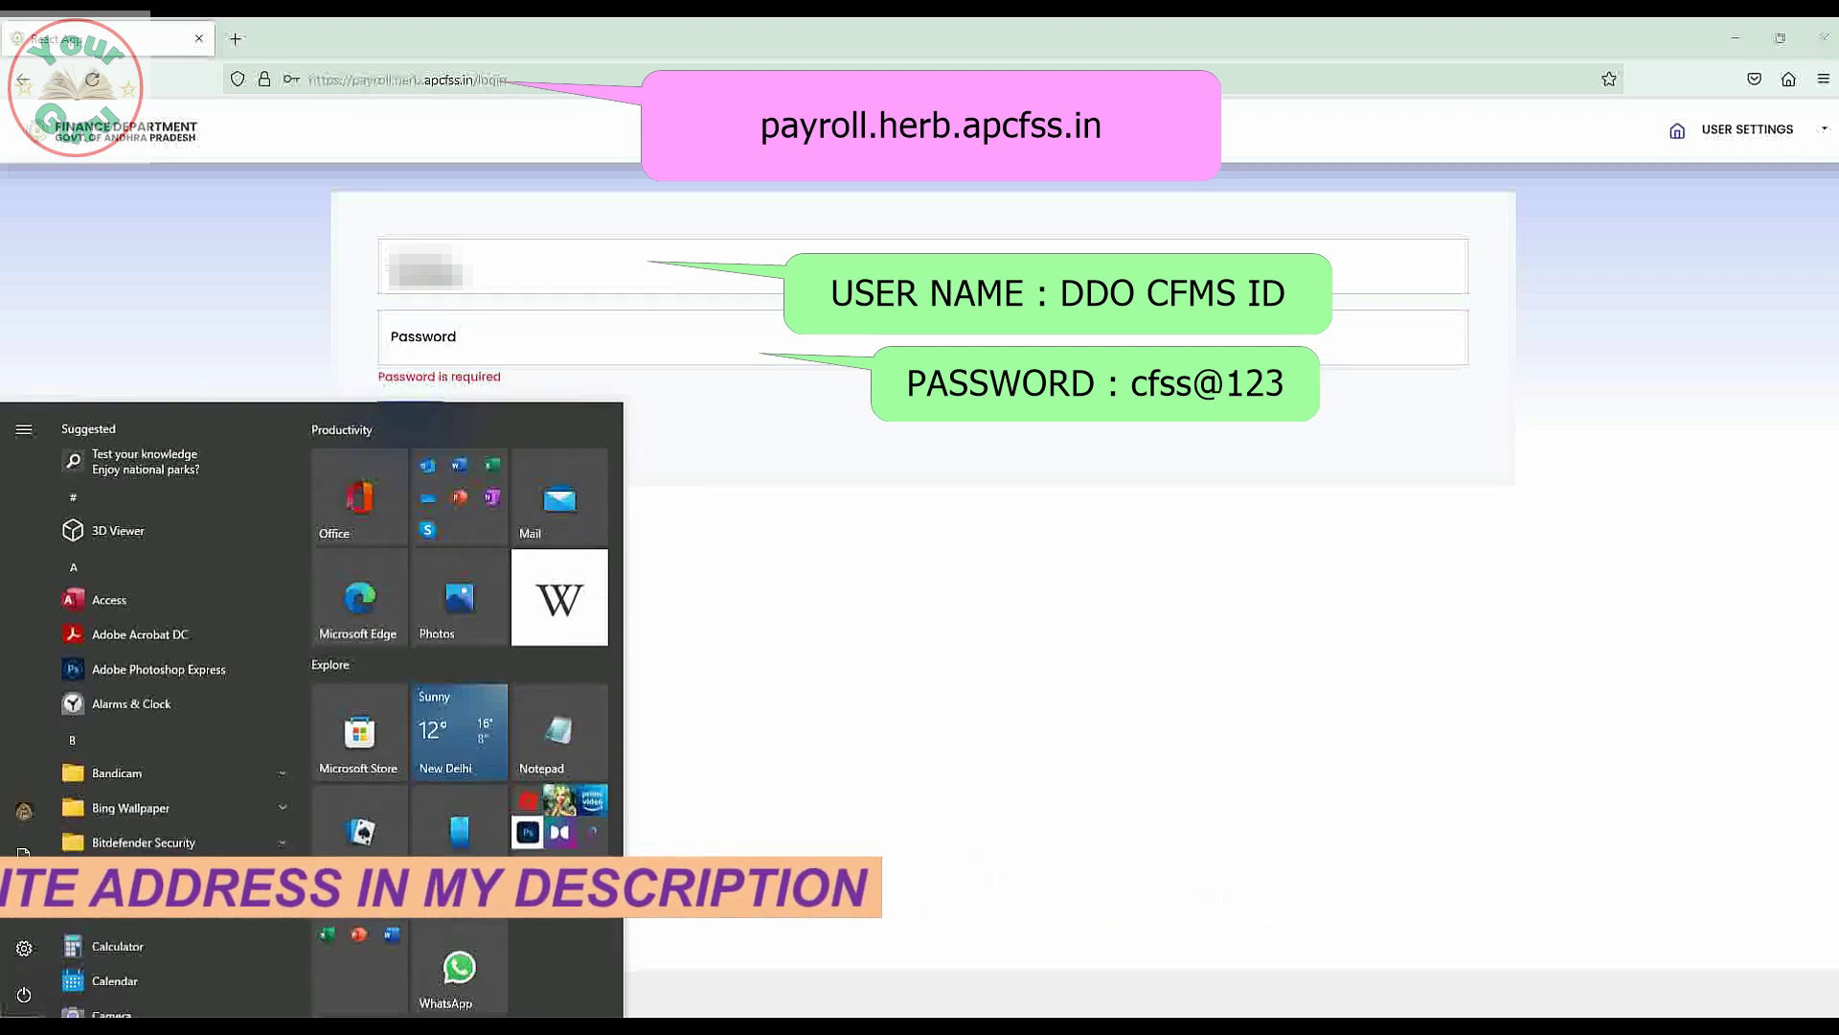
click(578, 745)
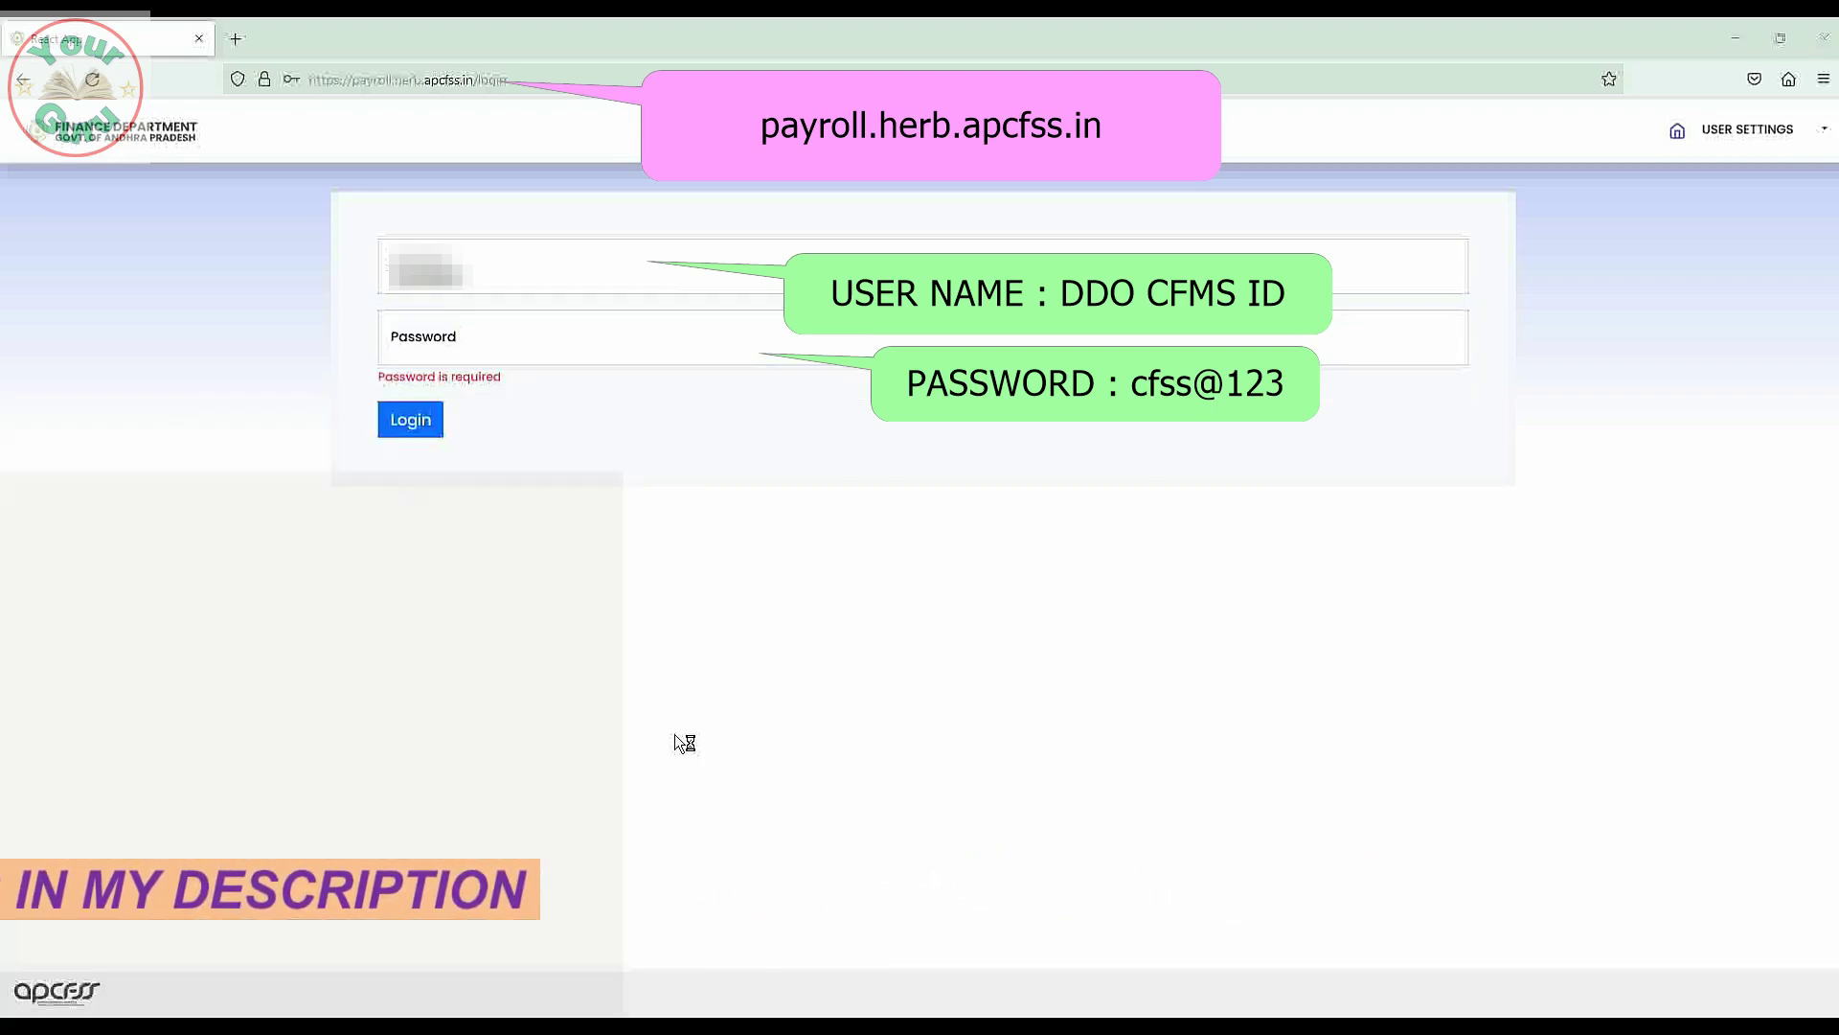
text(c)
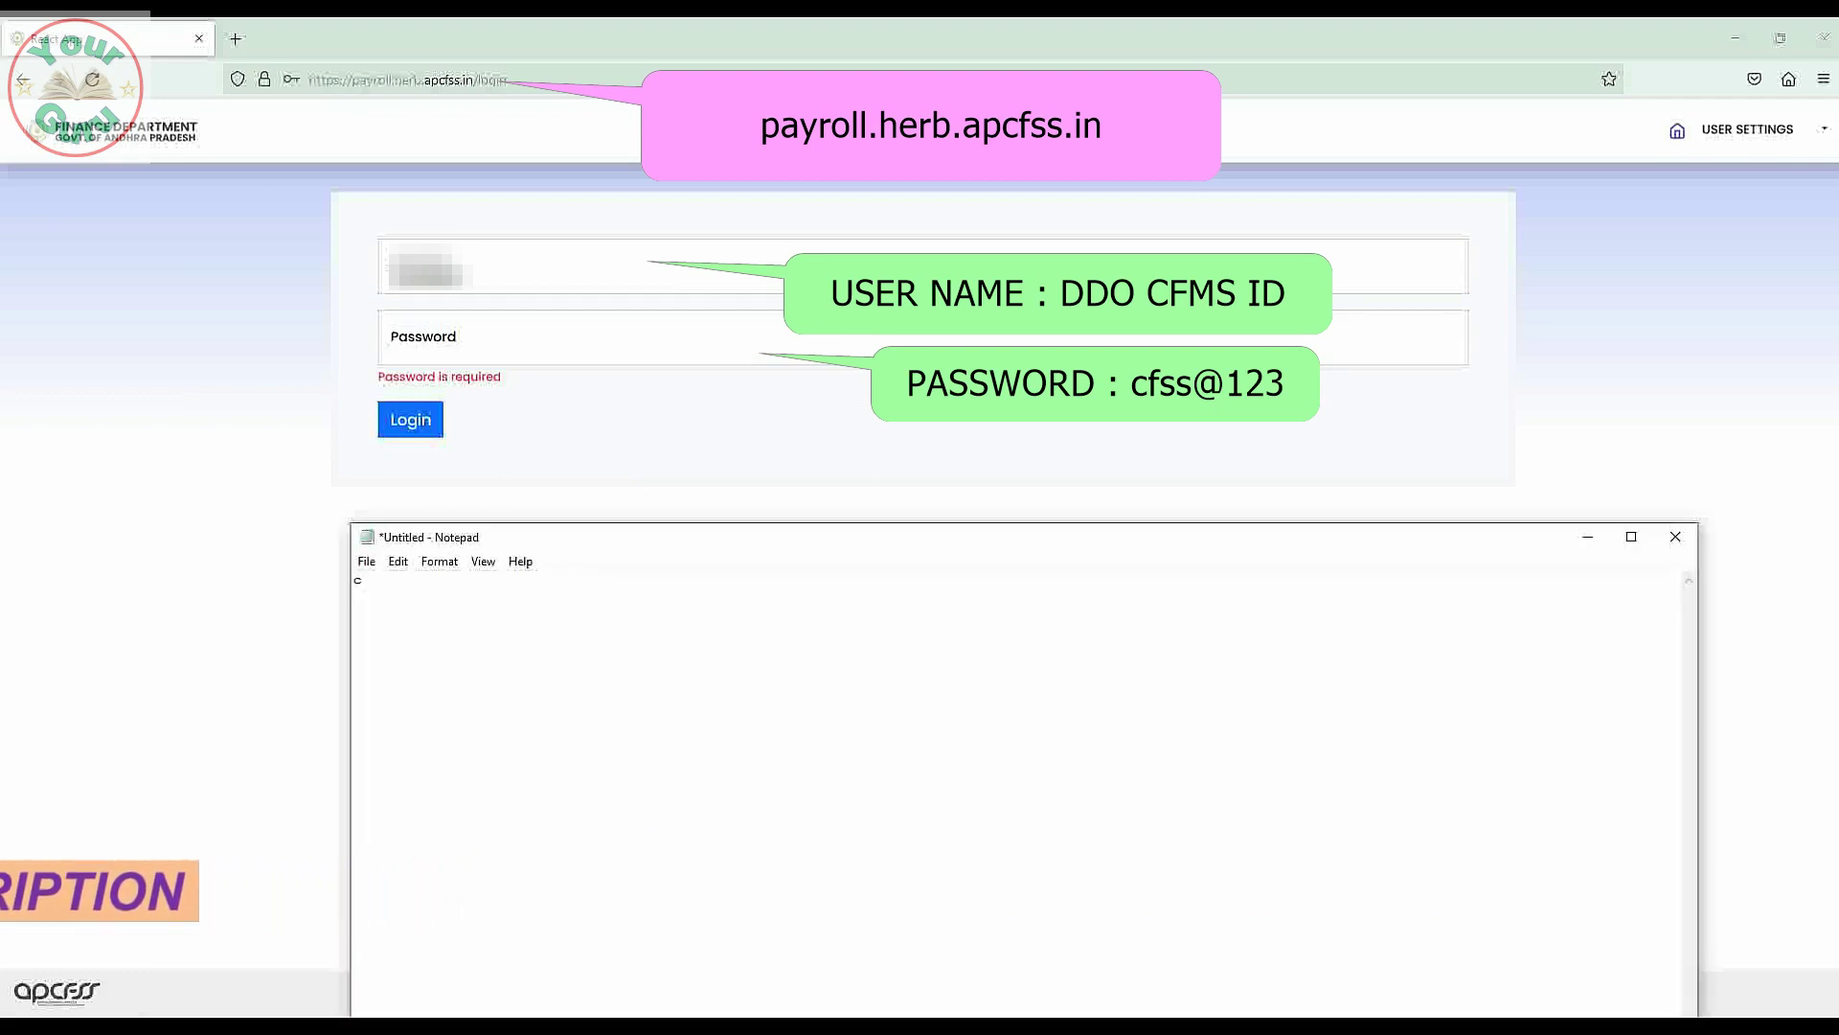
text(a)
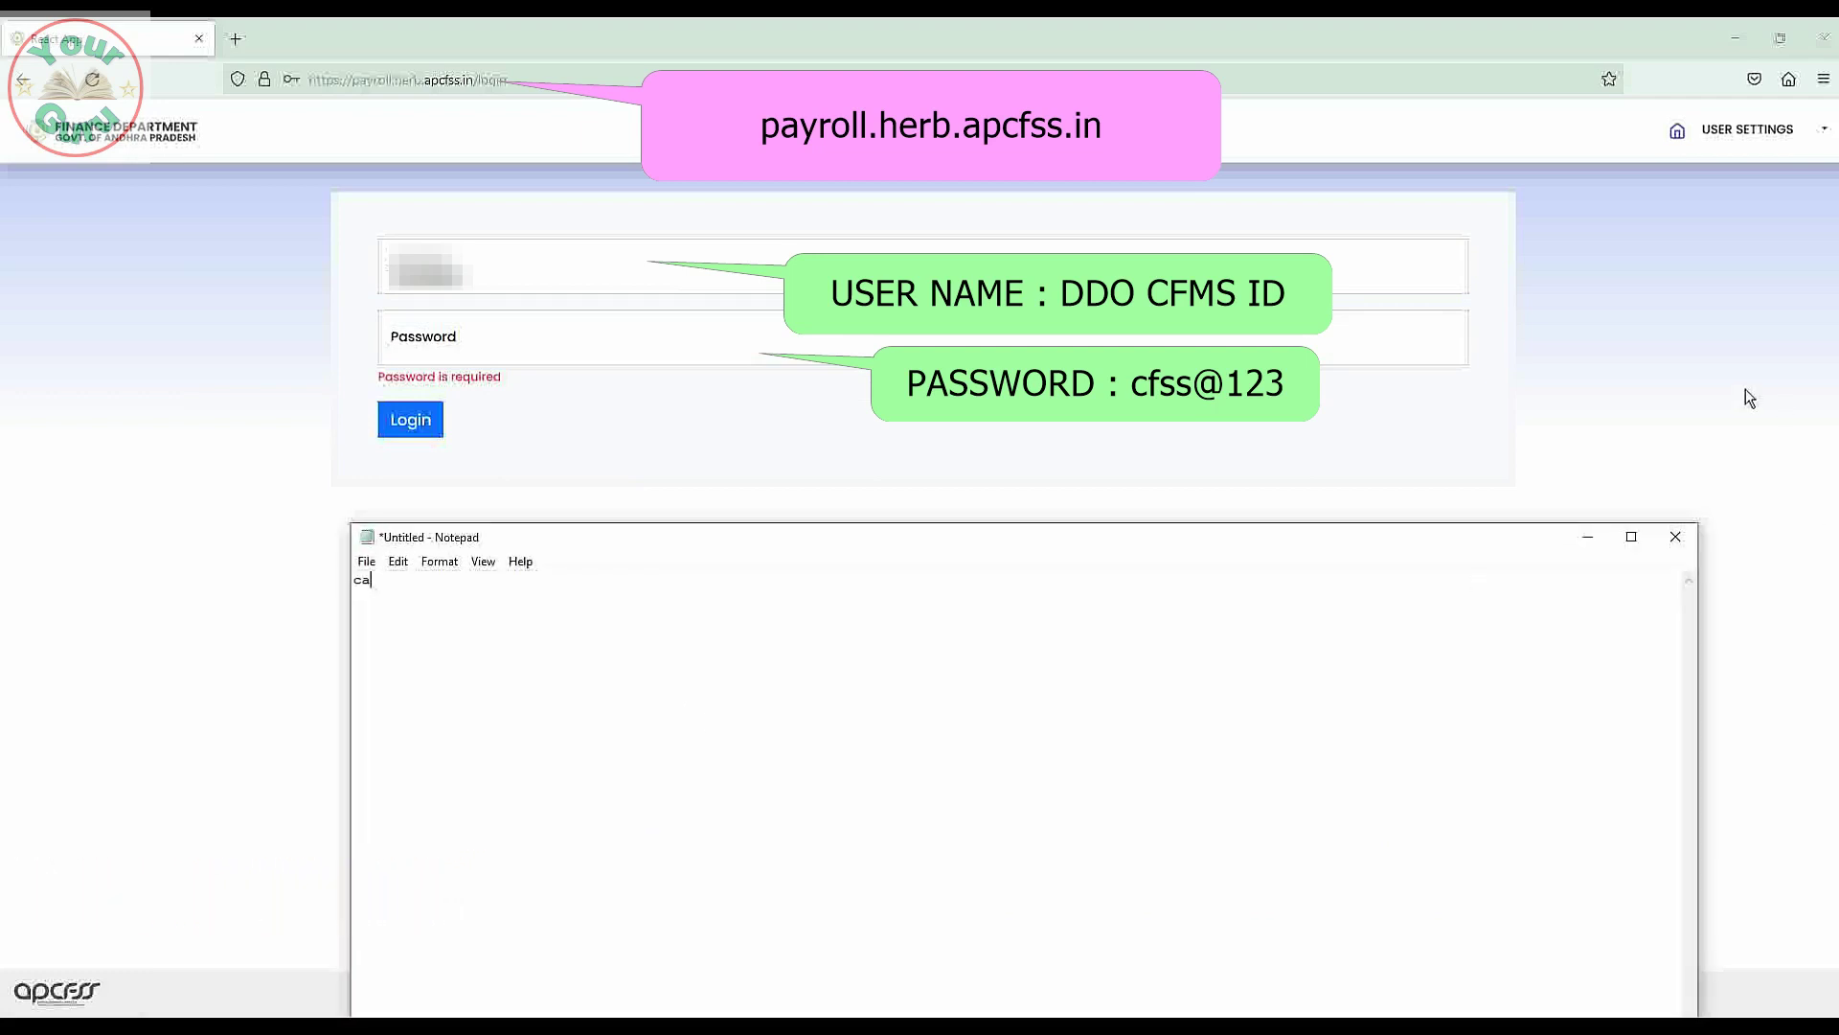
click(1587, 539)
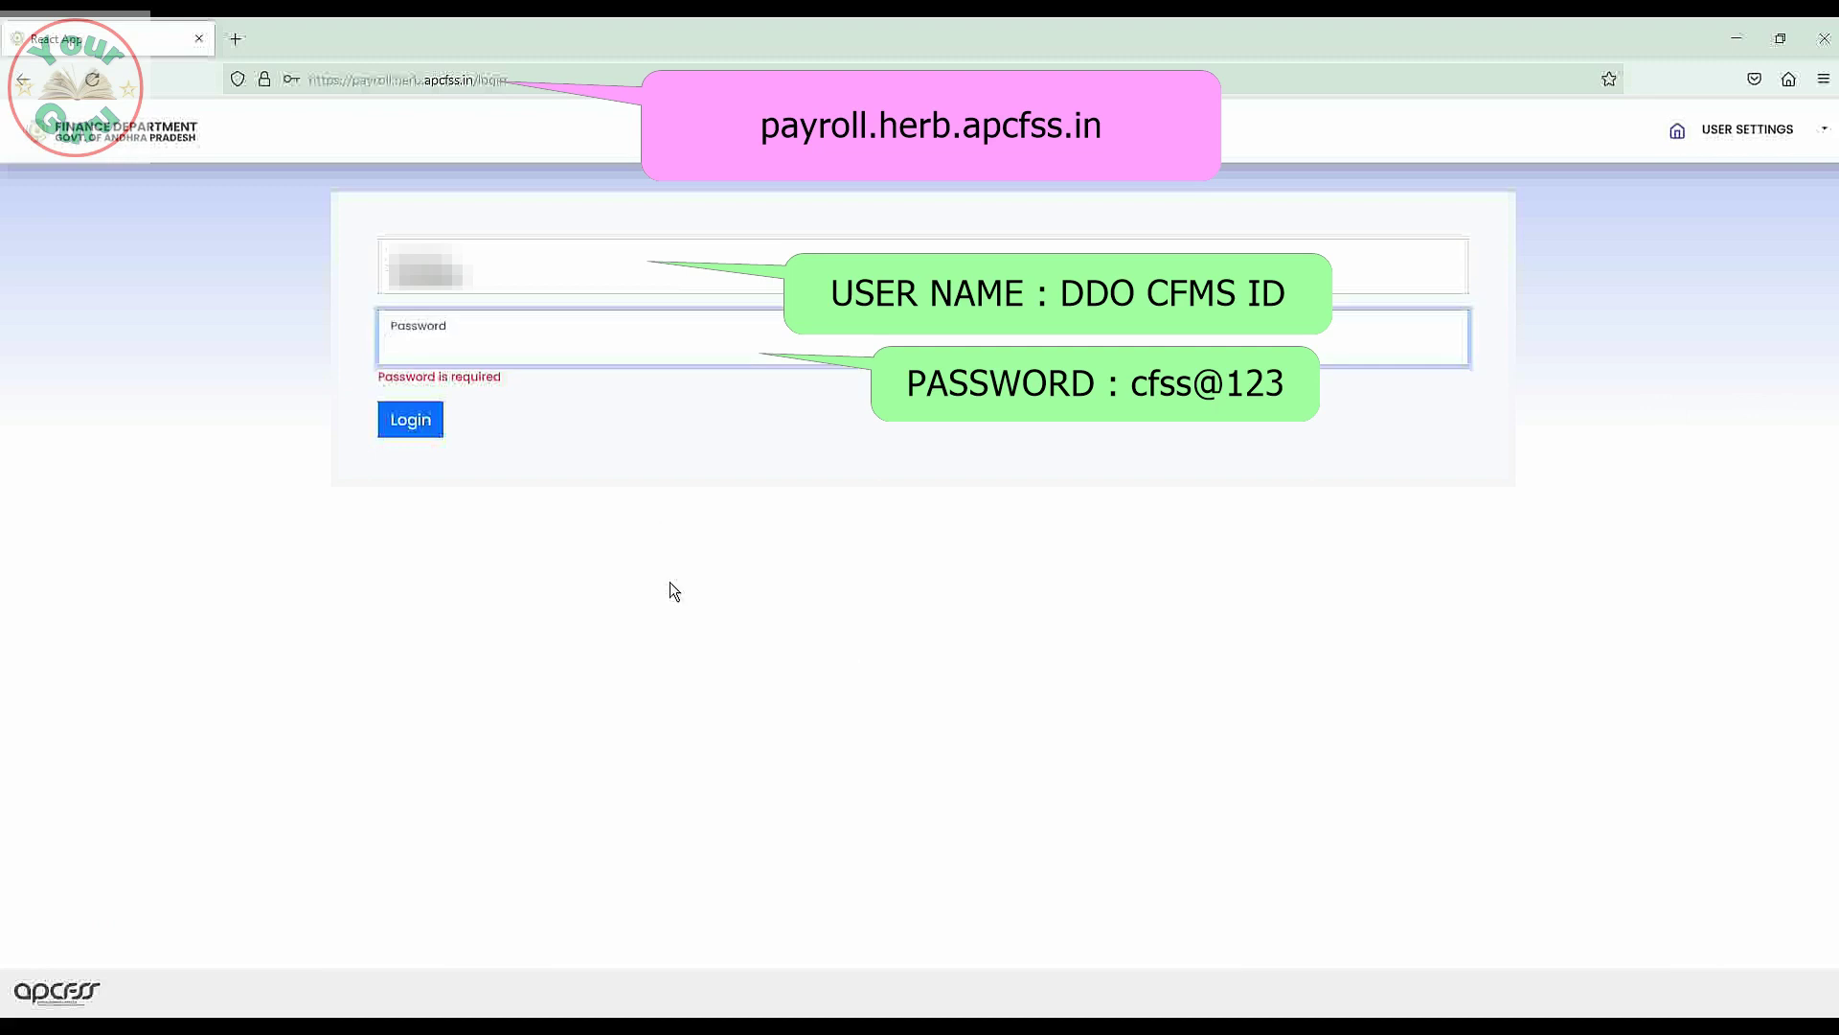
text(cfss)
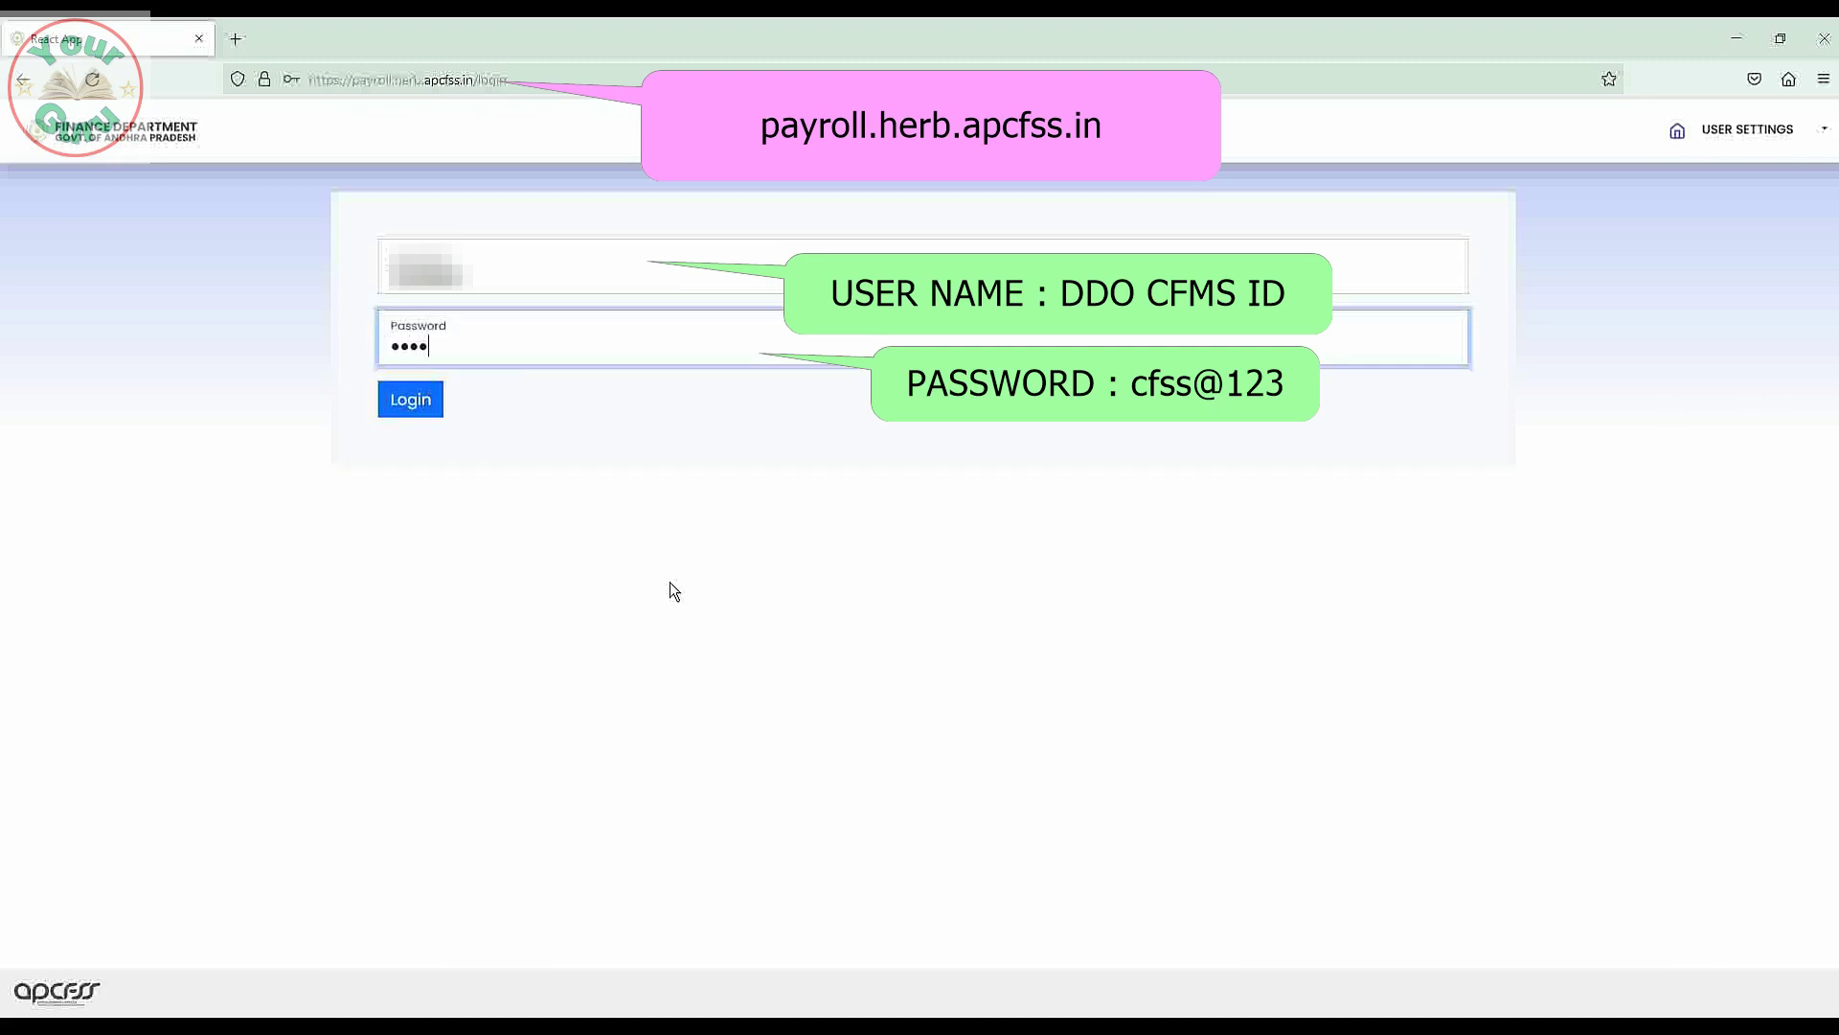
text(@123)
click(387, 420)
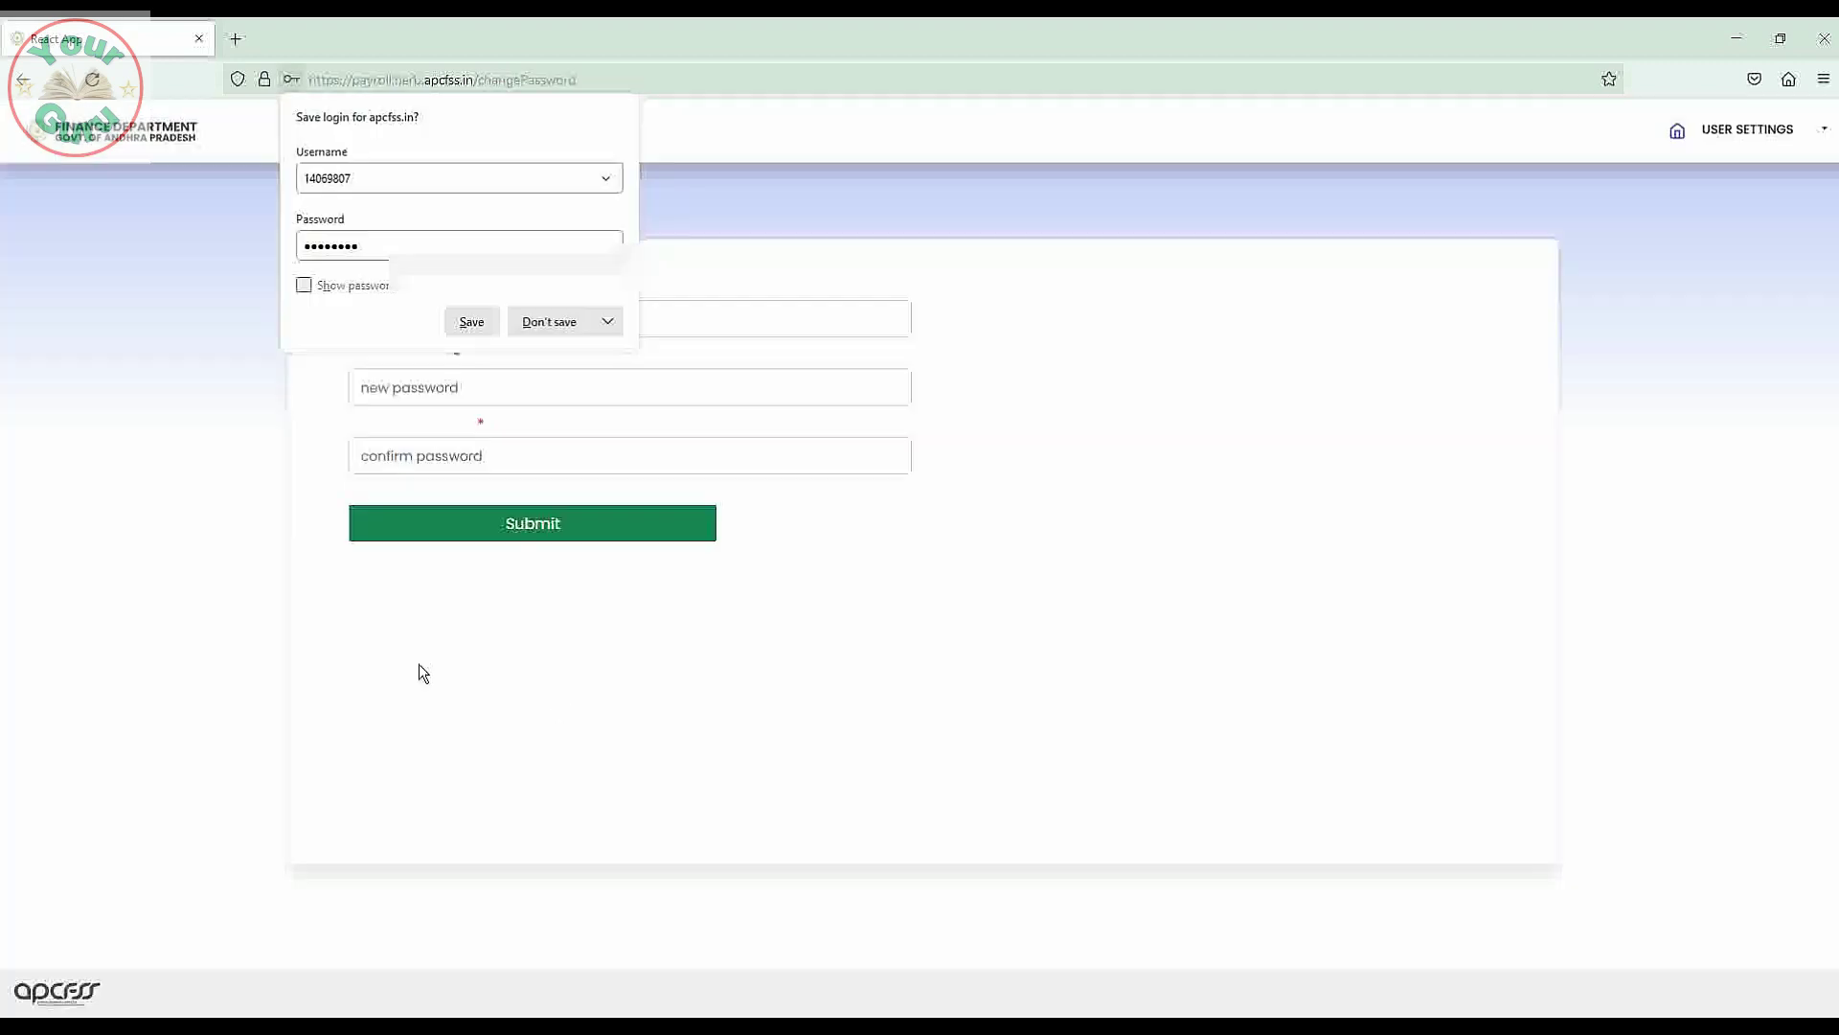
Decline saving the login, then submit the old password and the new password twice.
click(693, 197)
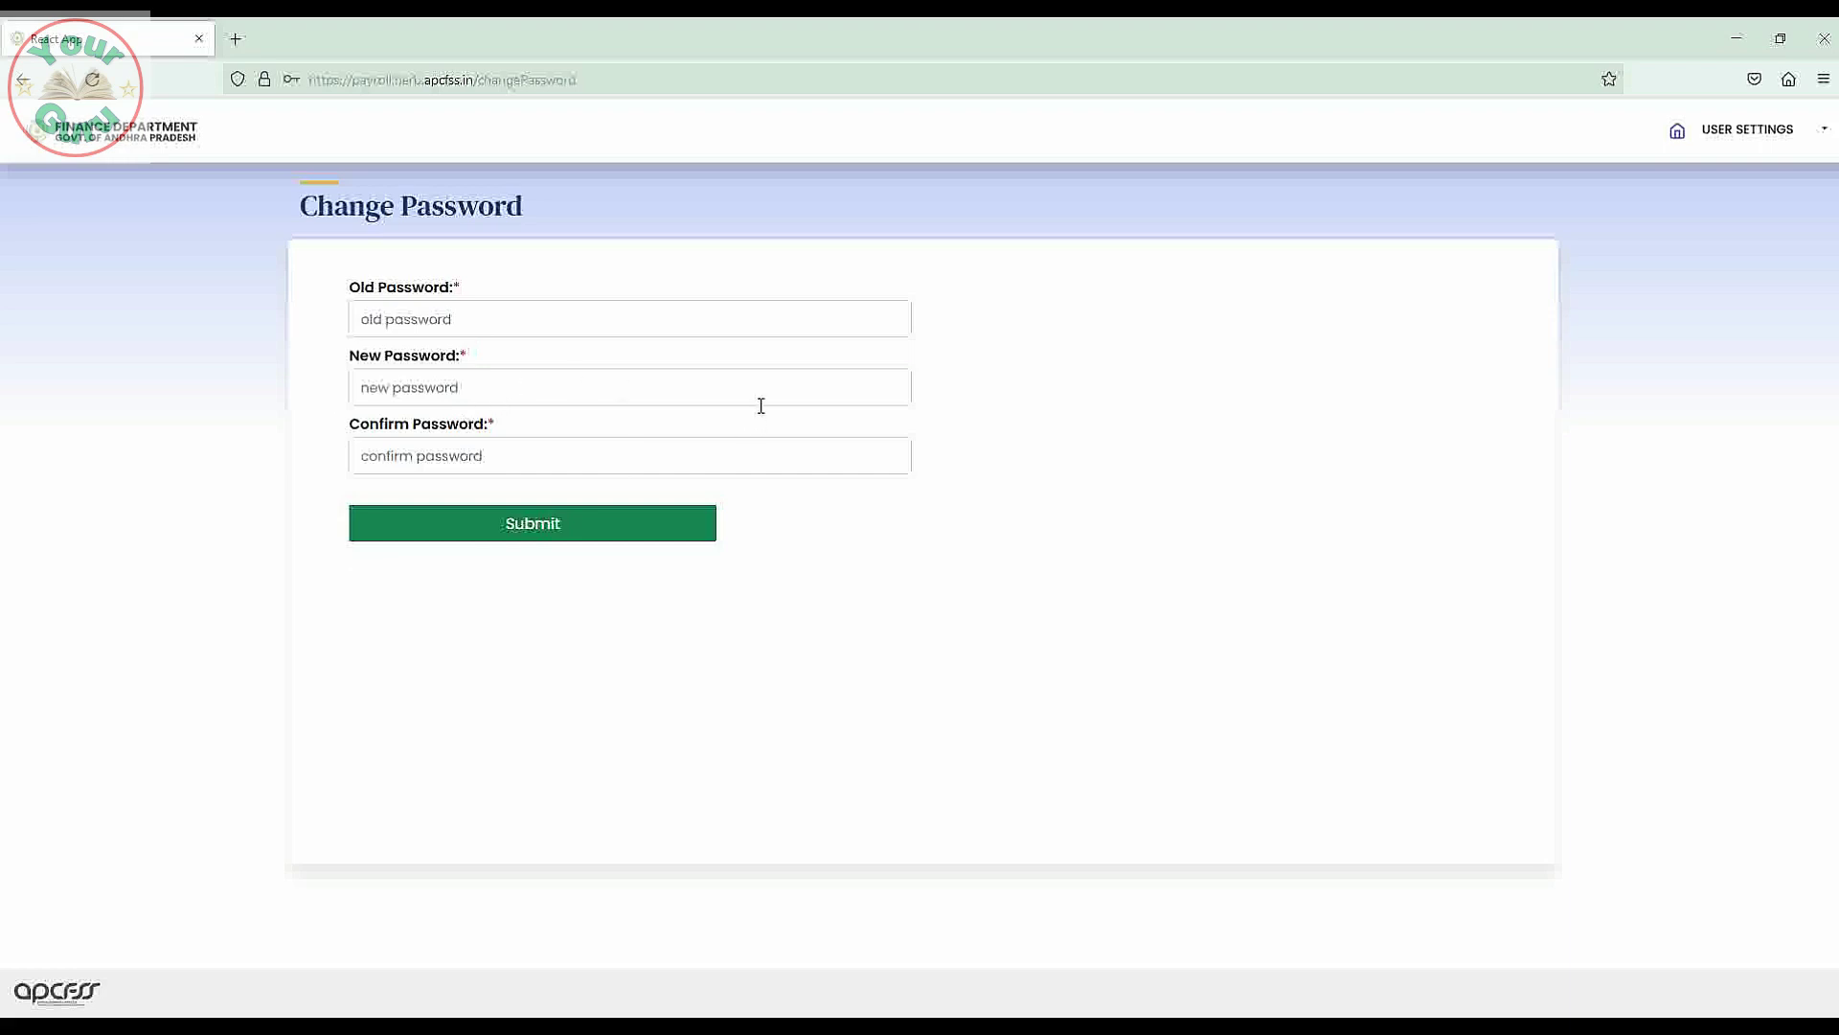
click(452, 321)
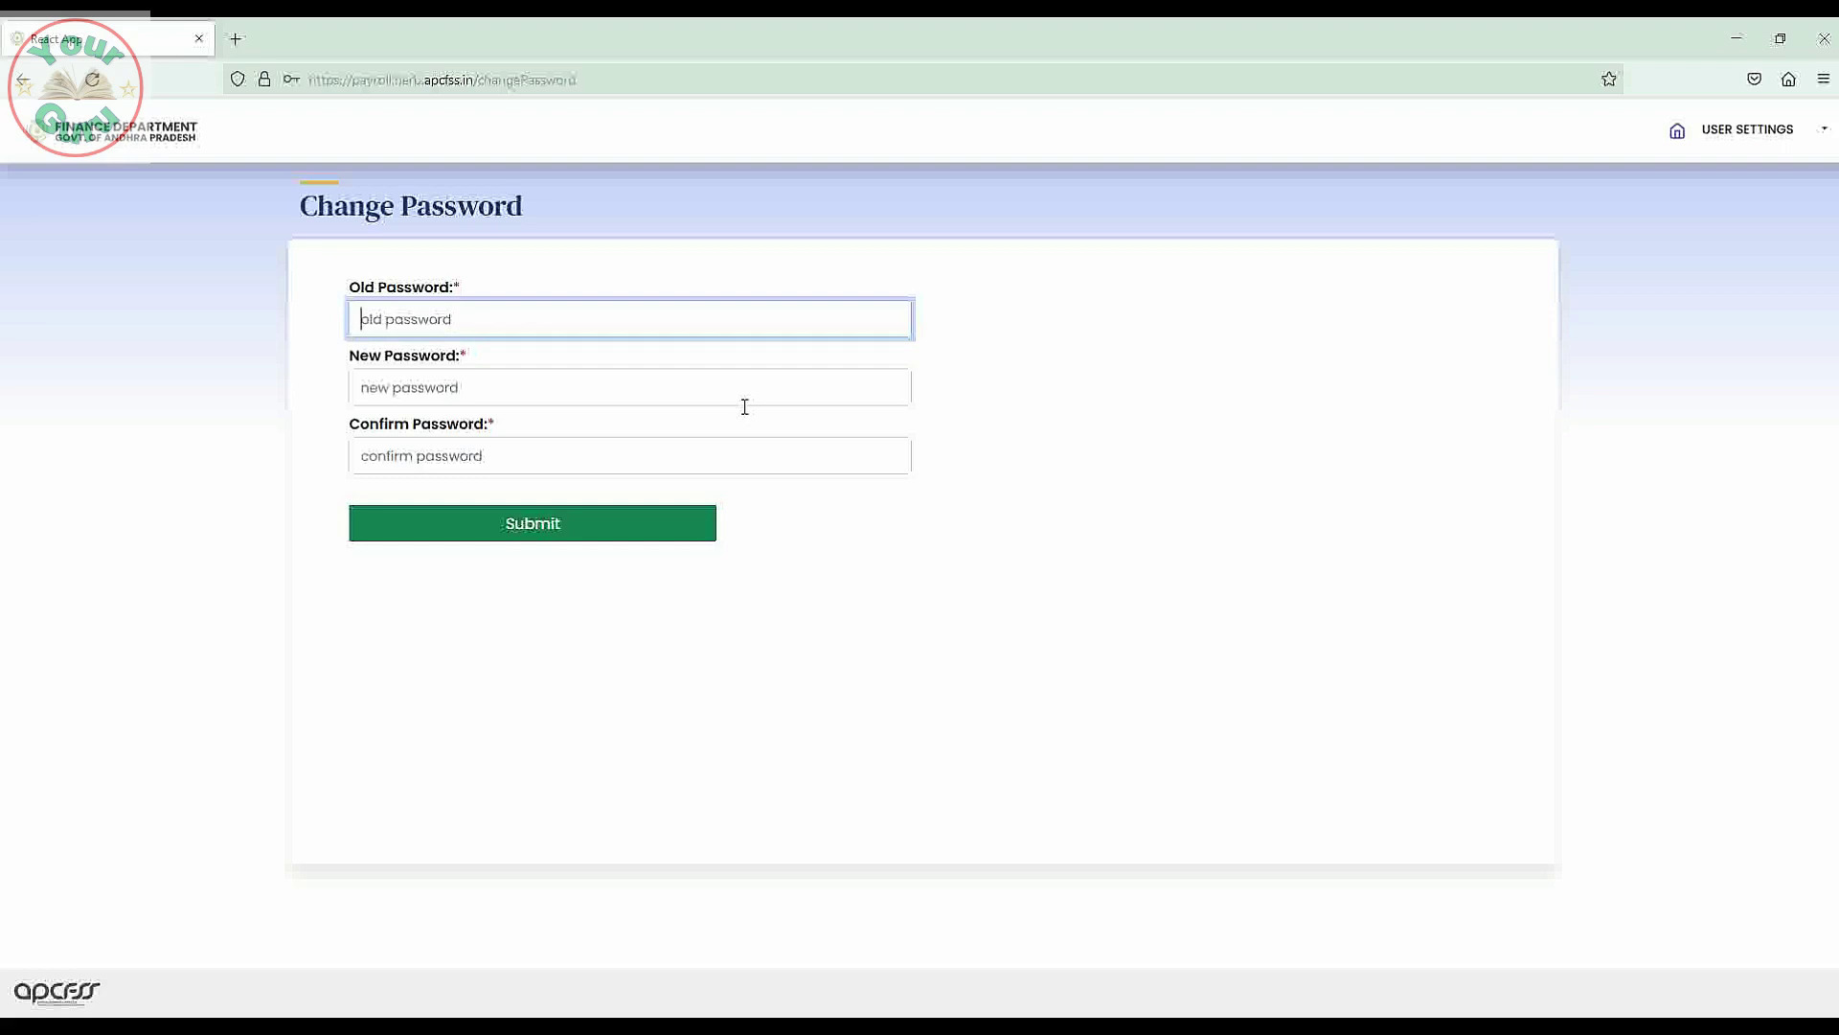
text(••••••••)
click(481, 389)
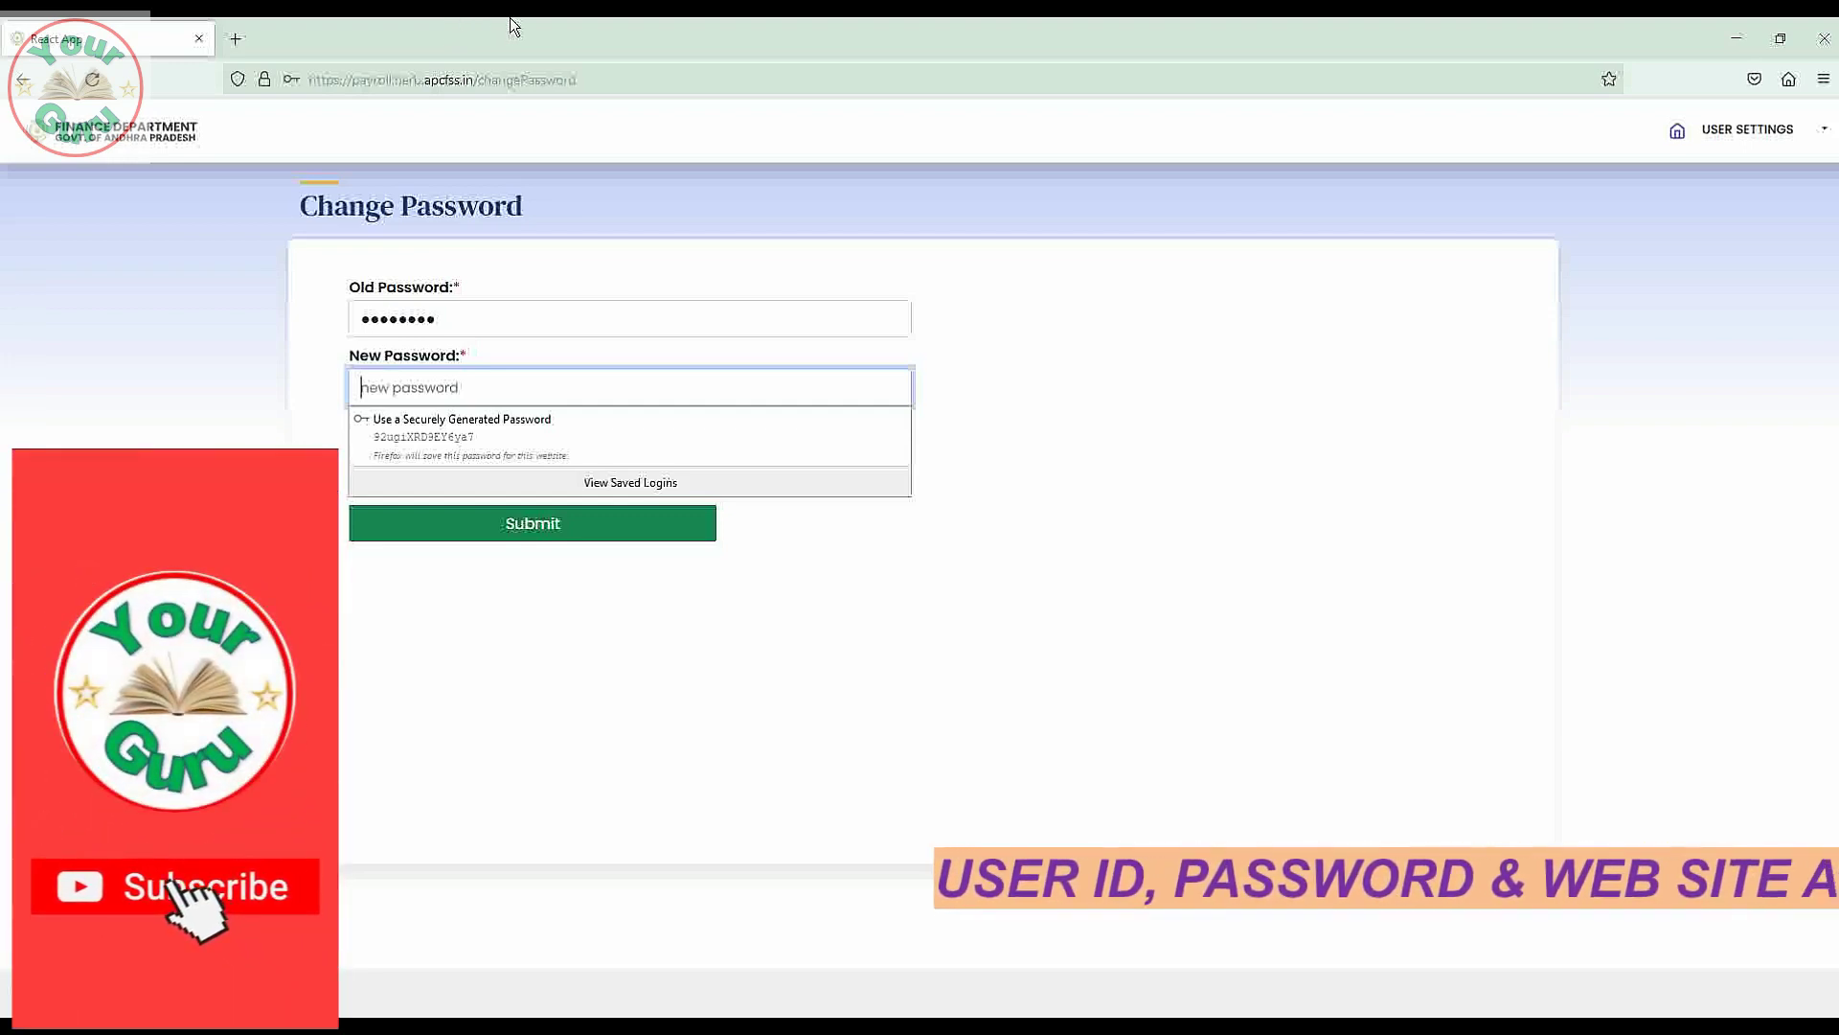
text(aaaaa)
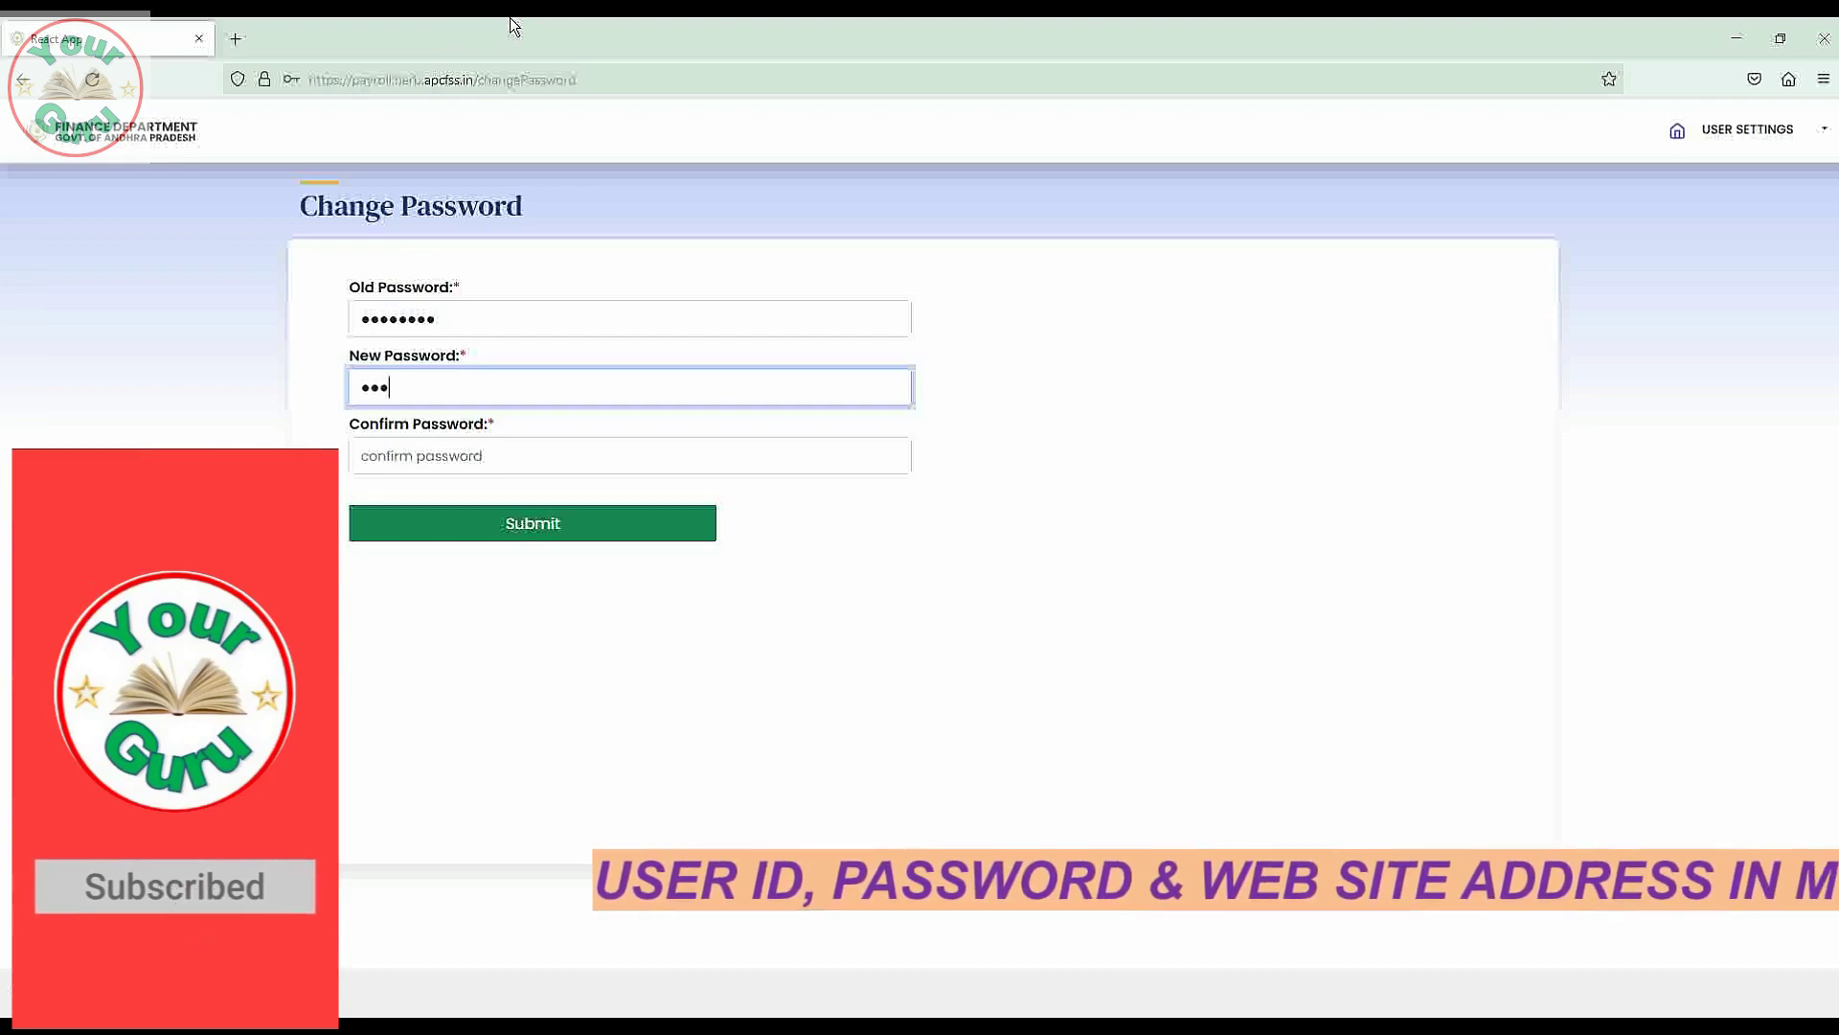
text(aaa)
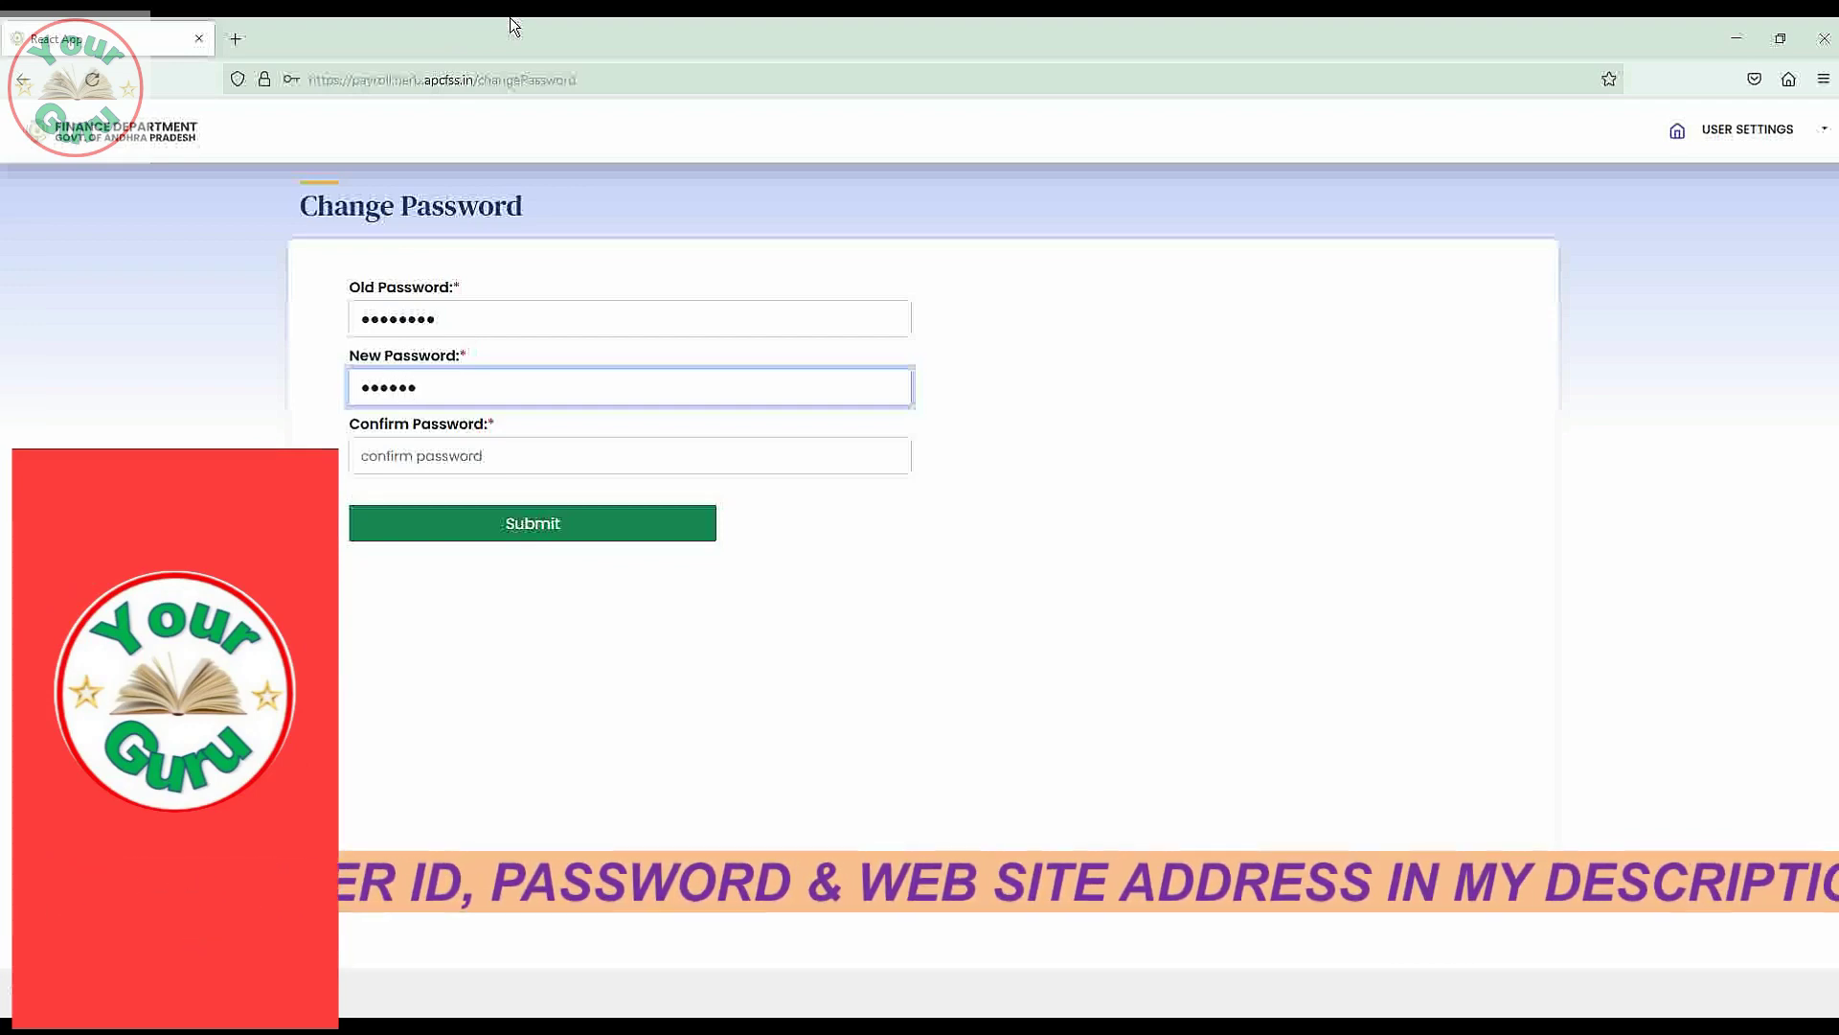
text(aa)
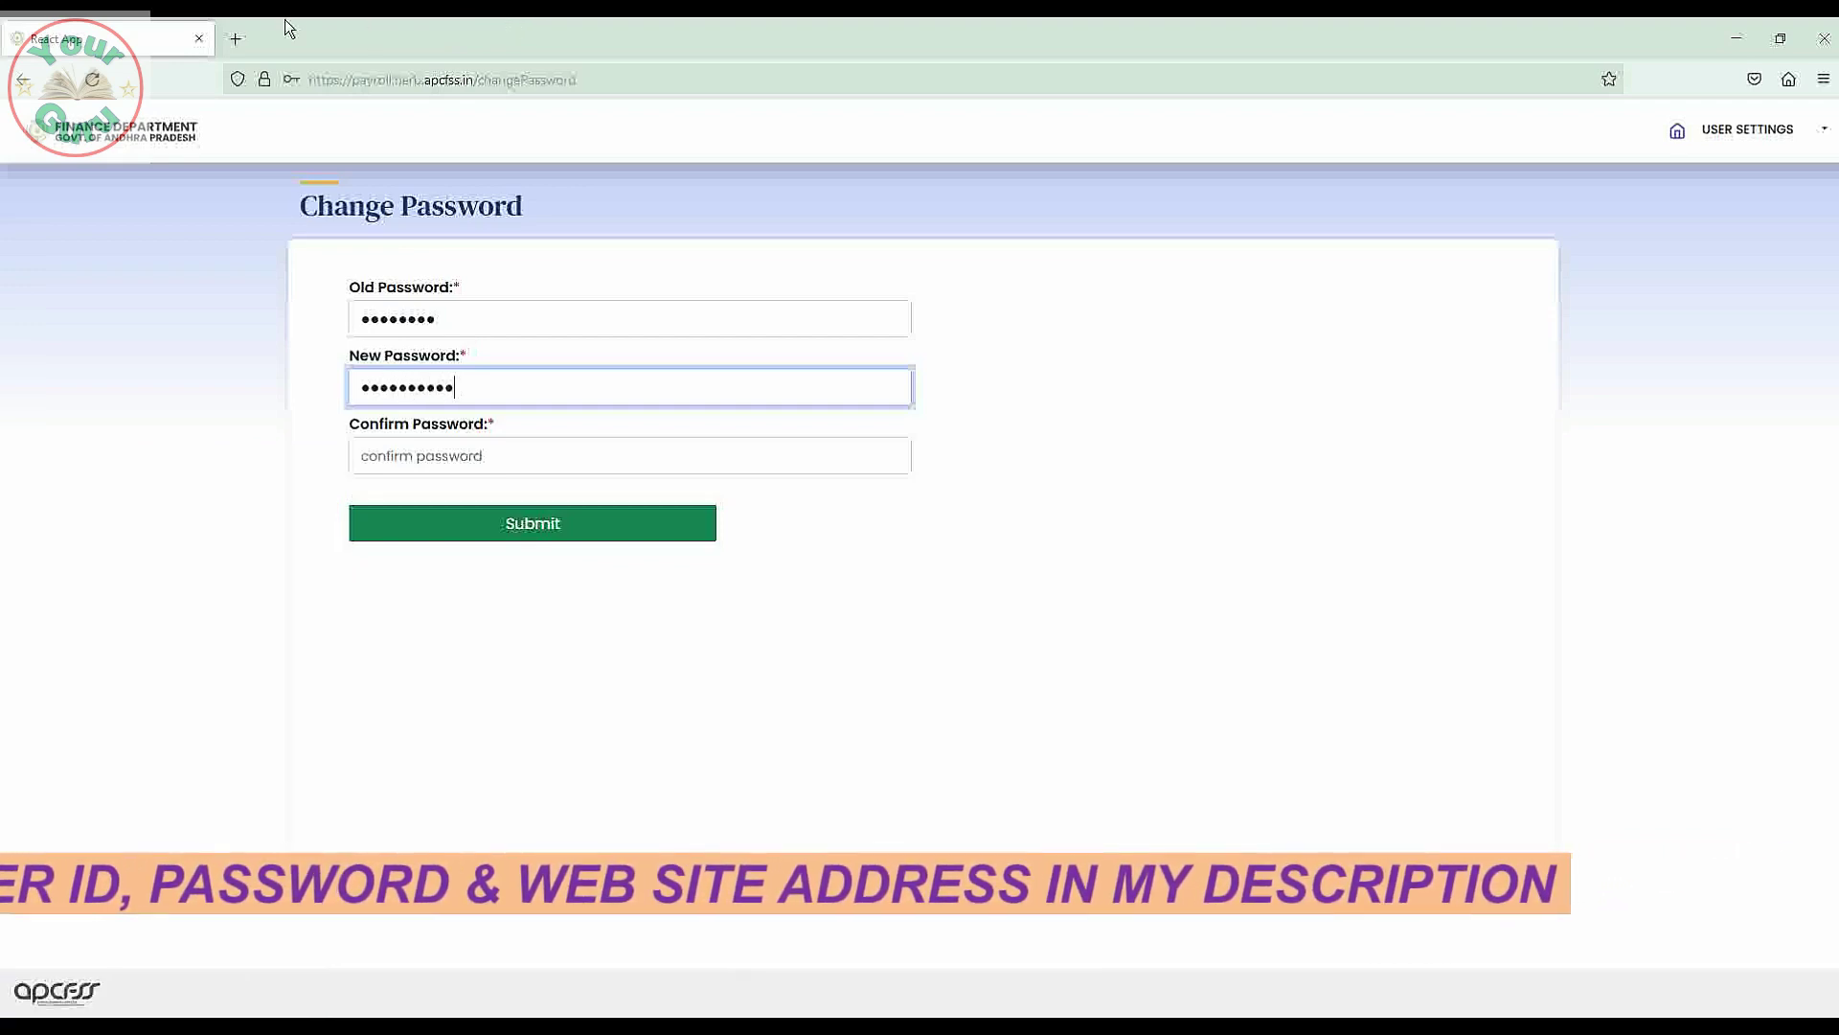
click(534, 454)
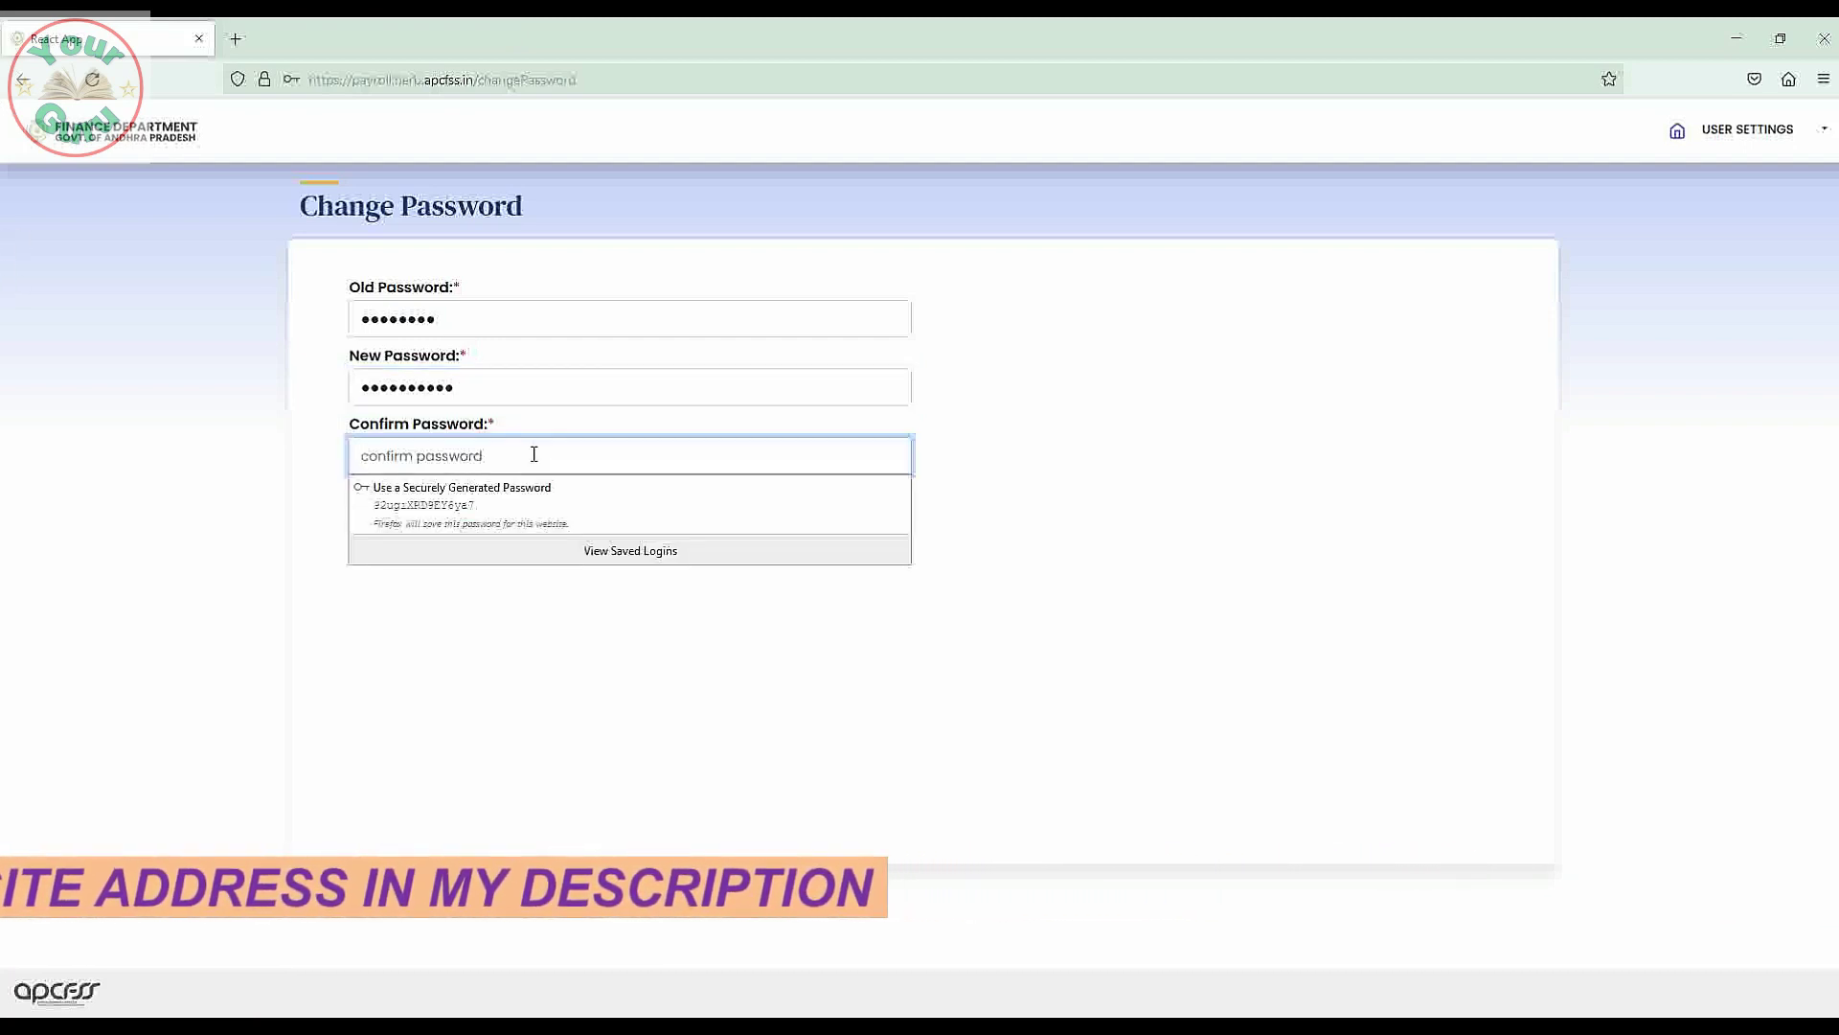
text(aaaaa)
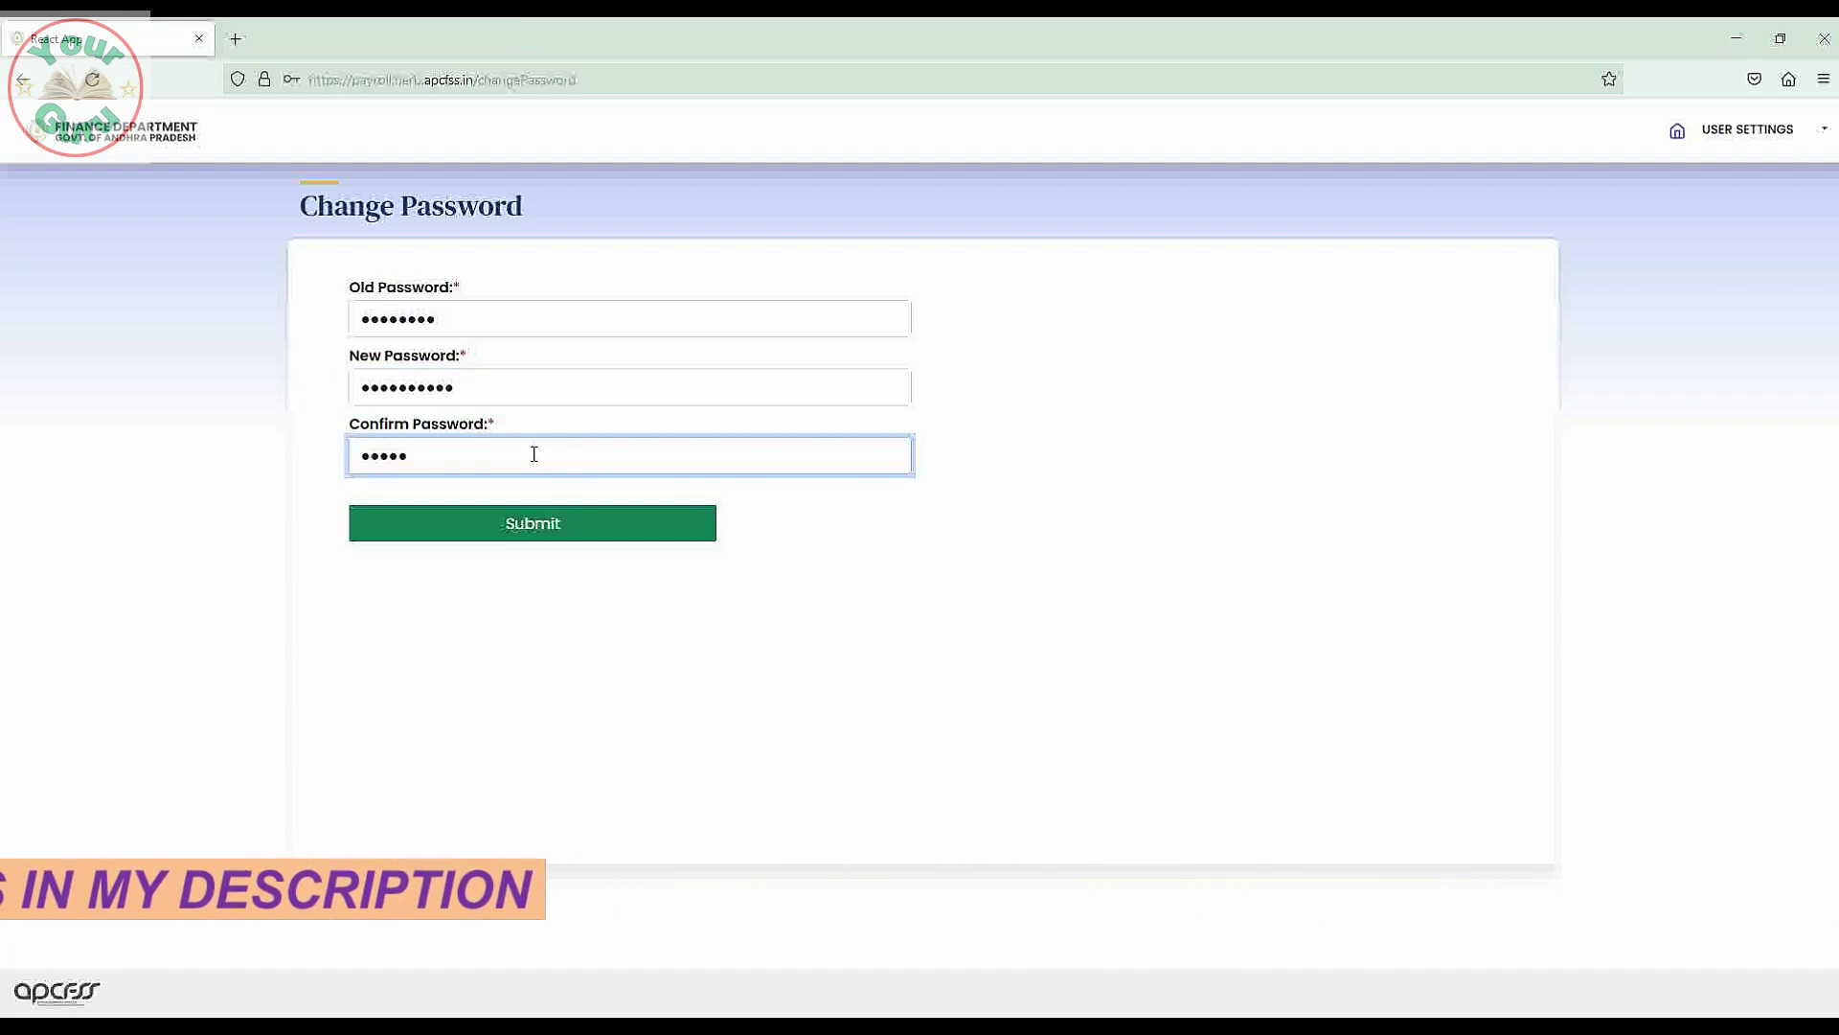
text(a)
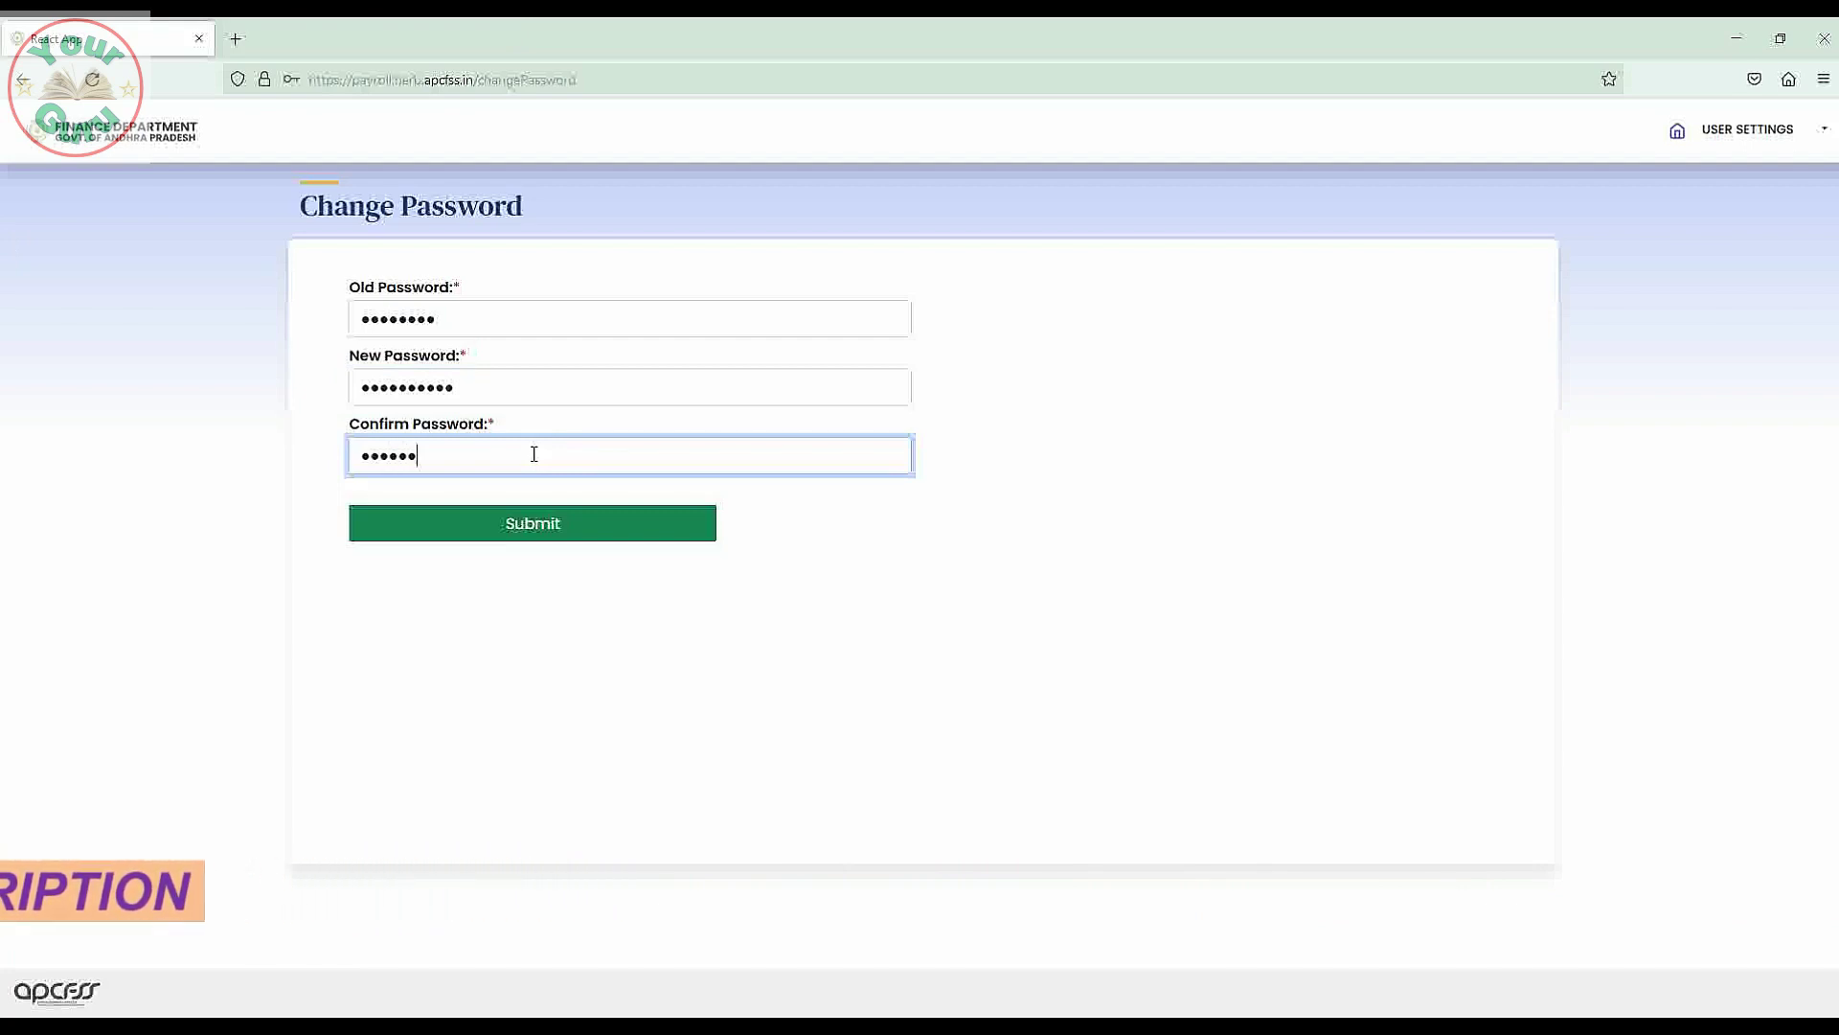
text(aaaa)
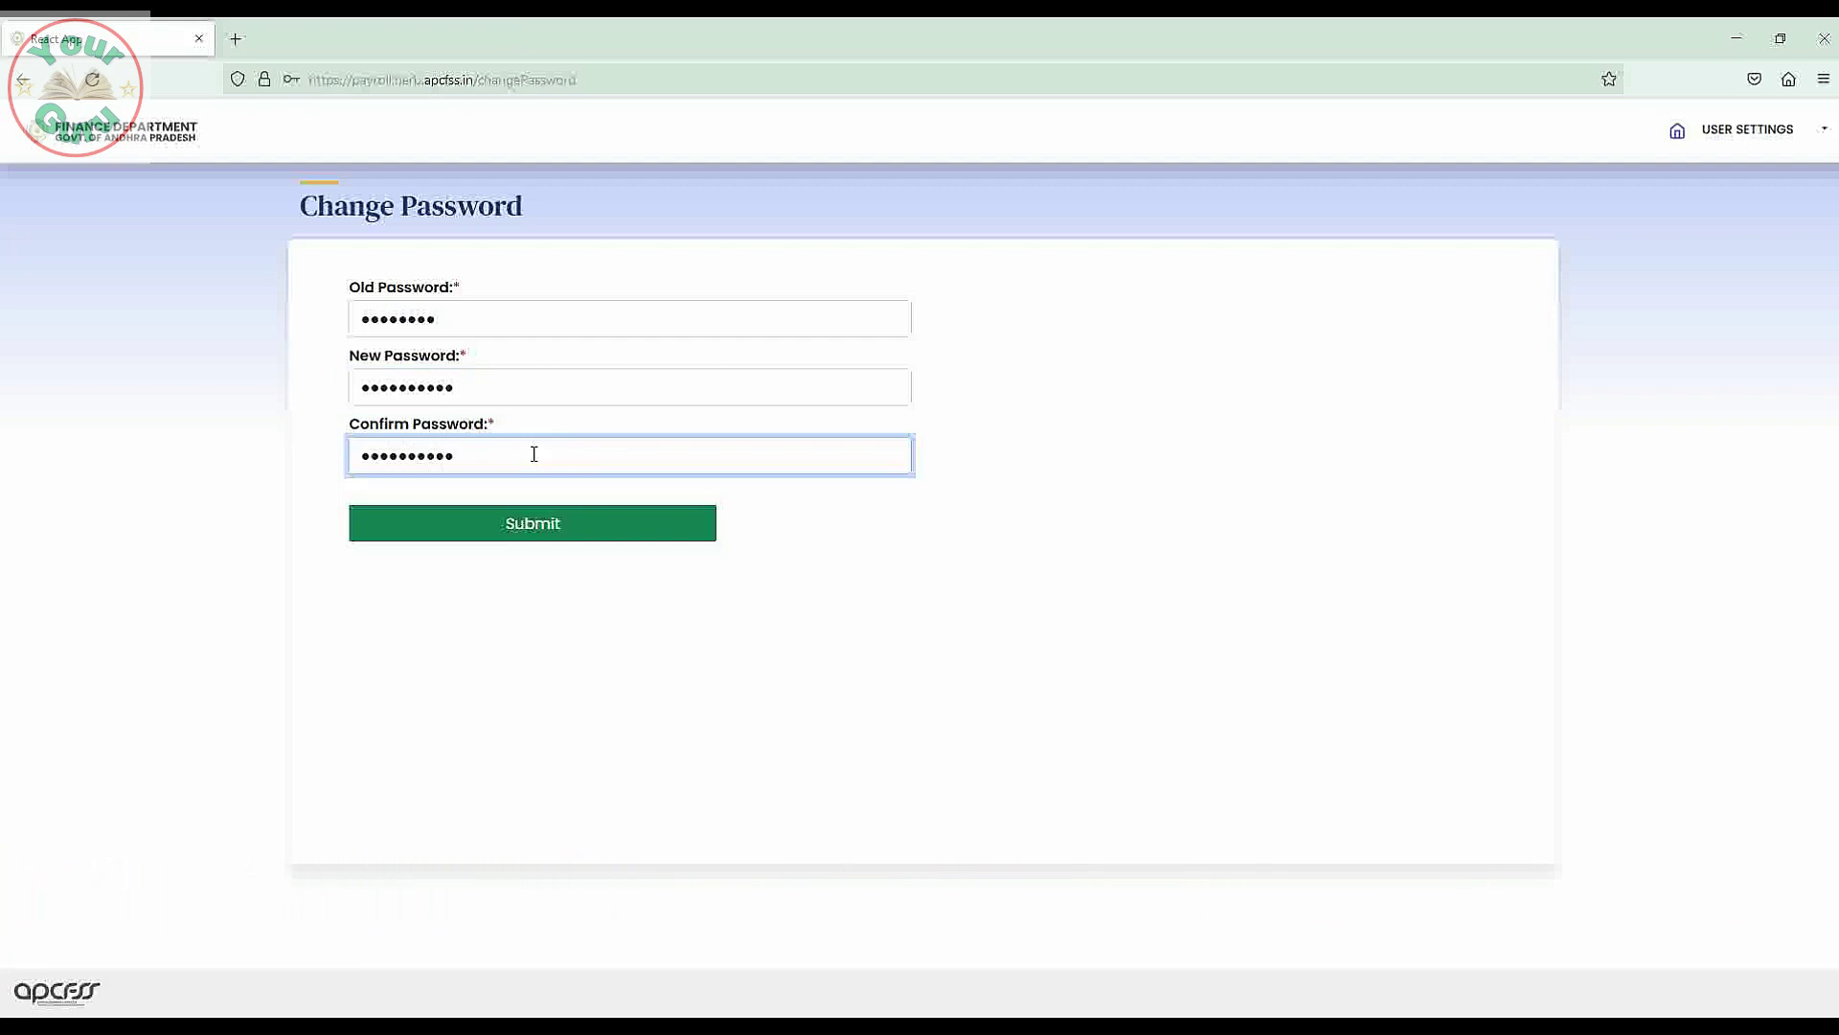
click(538, 530)
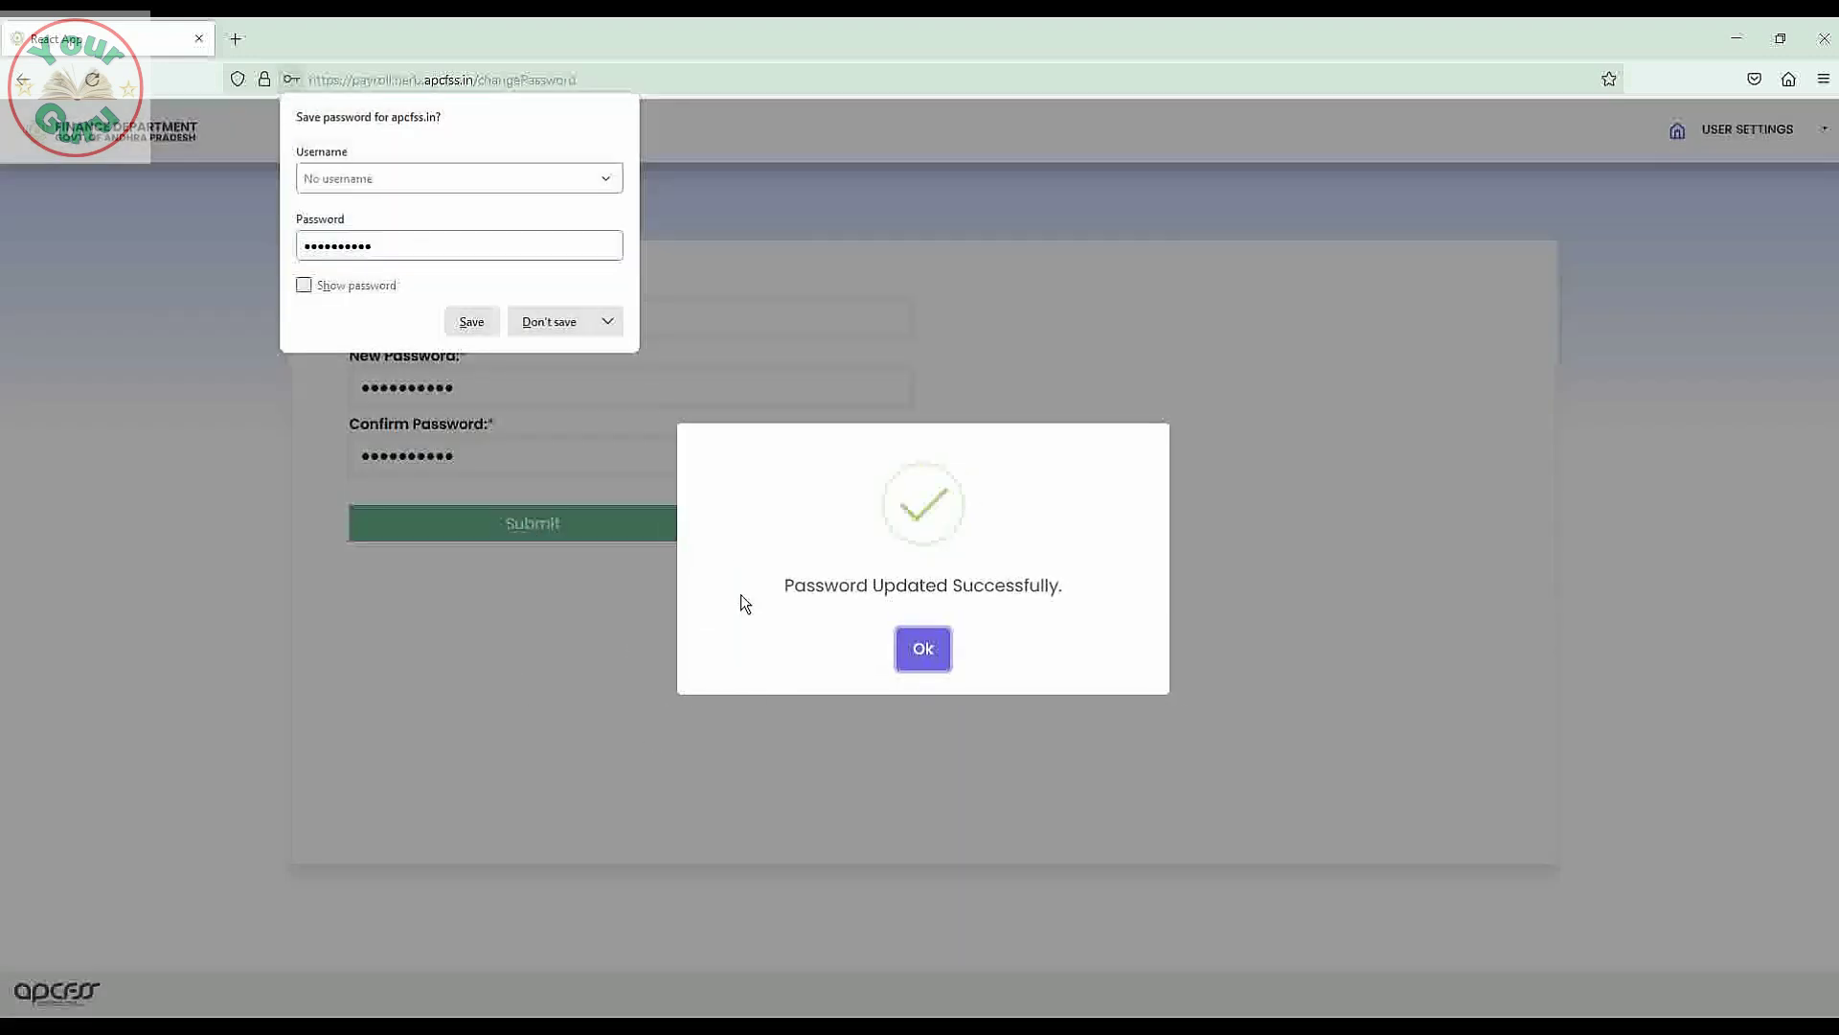
Acknowledge the Password Updated Successfully message and show the USER SETTINGS dropdown.
click(928, 654)
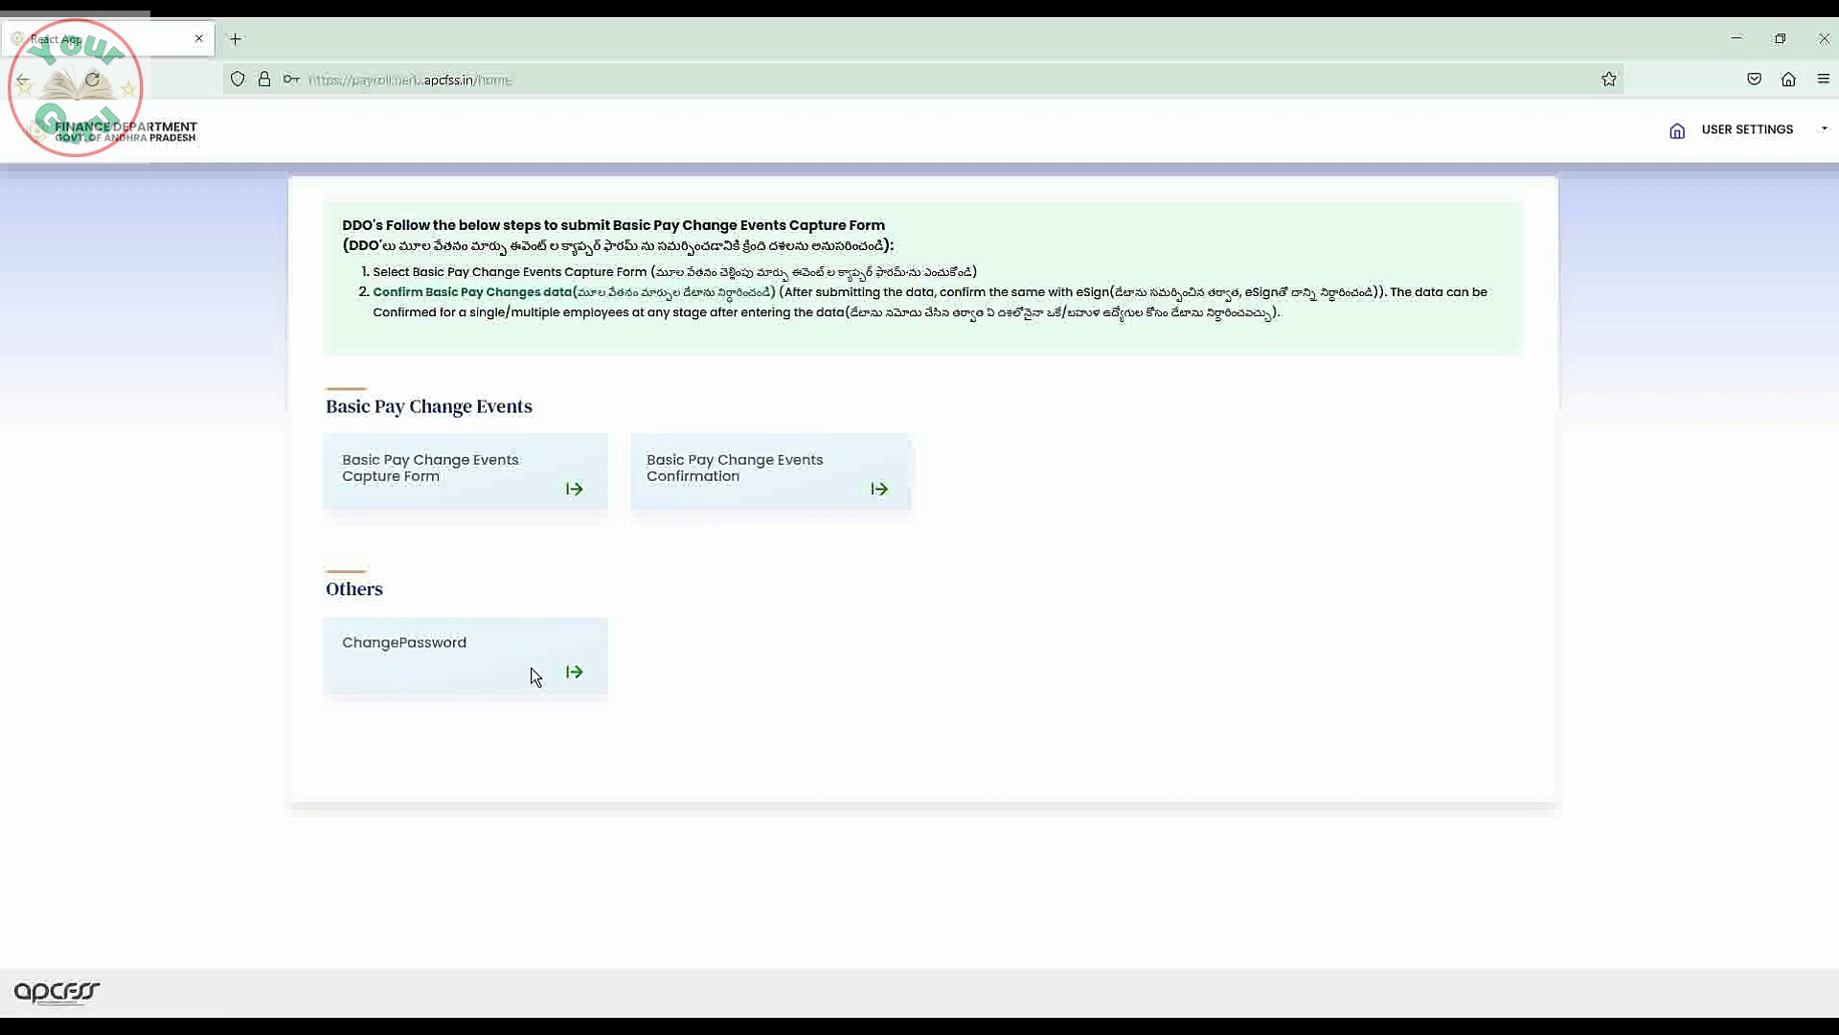
click(1825, 137)
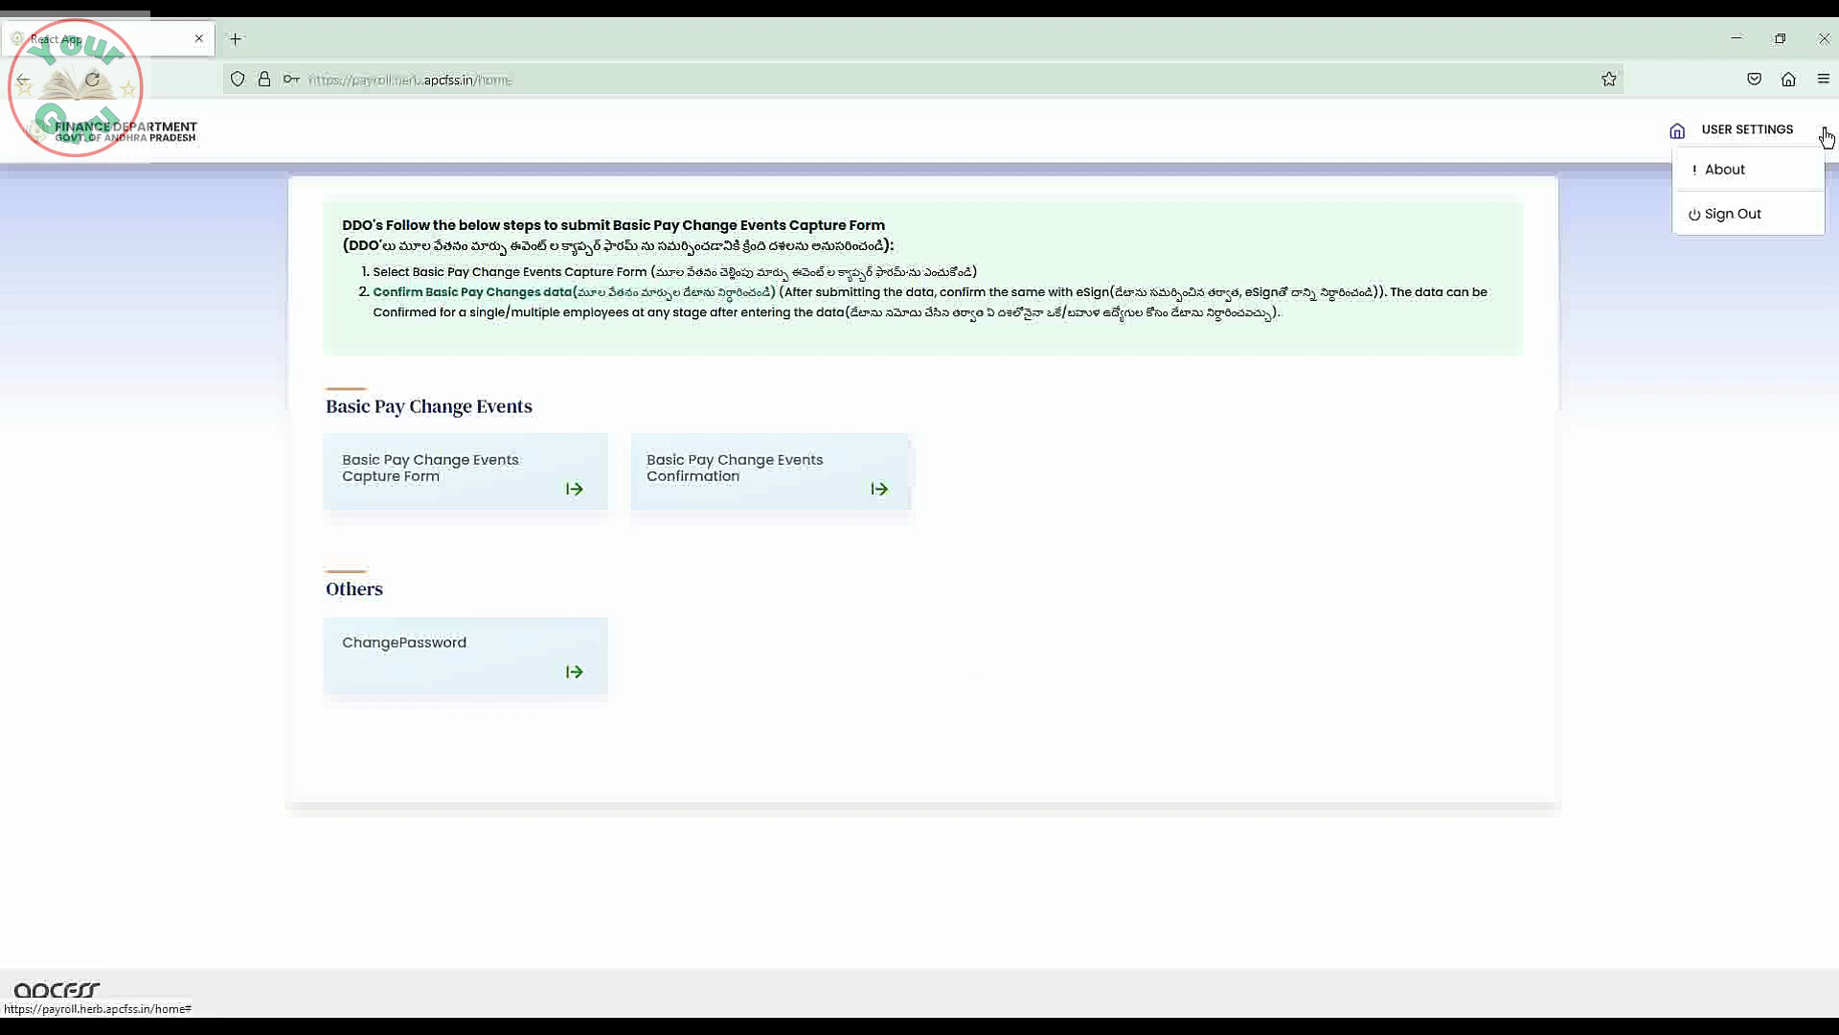
Open the Basic Pay Change Events Capture Form and load employees for the selected DDO code.
click(1825, 137)
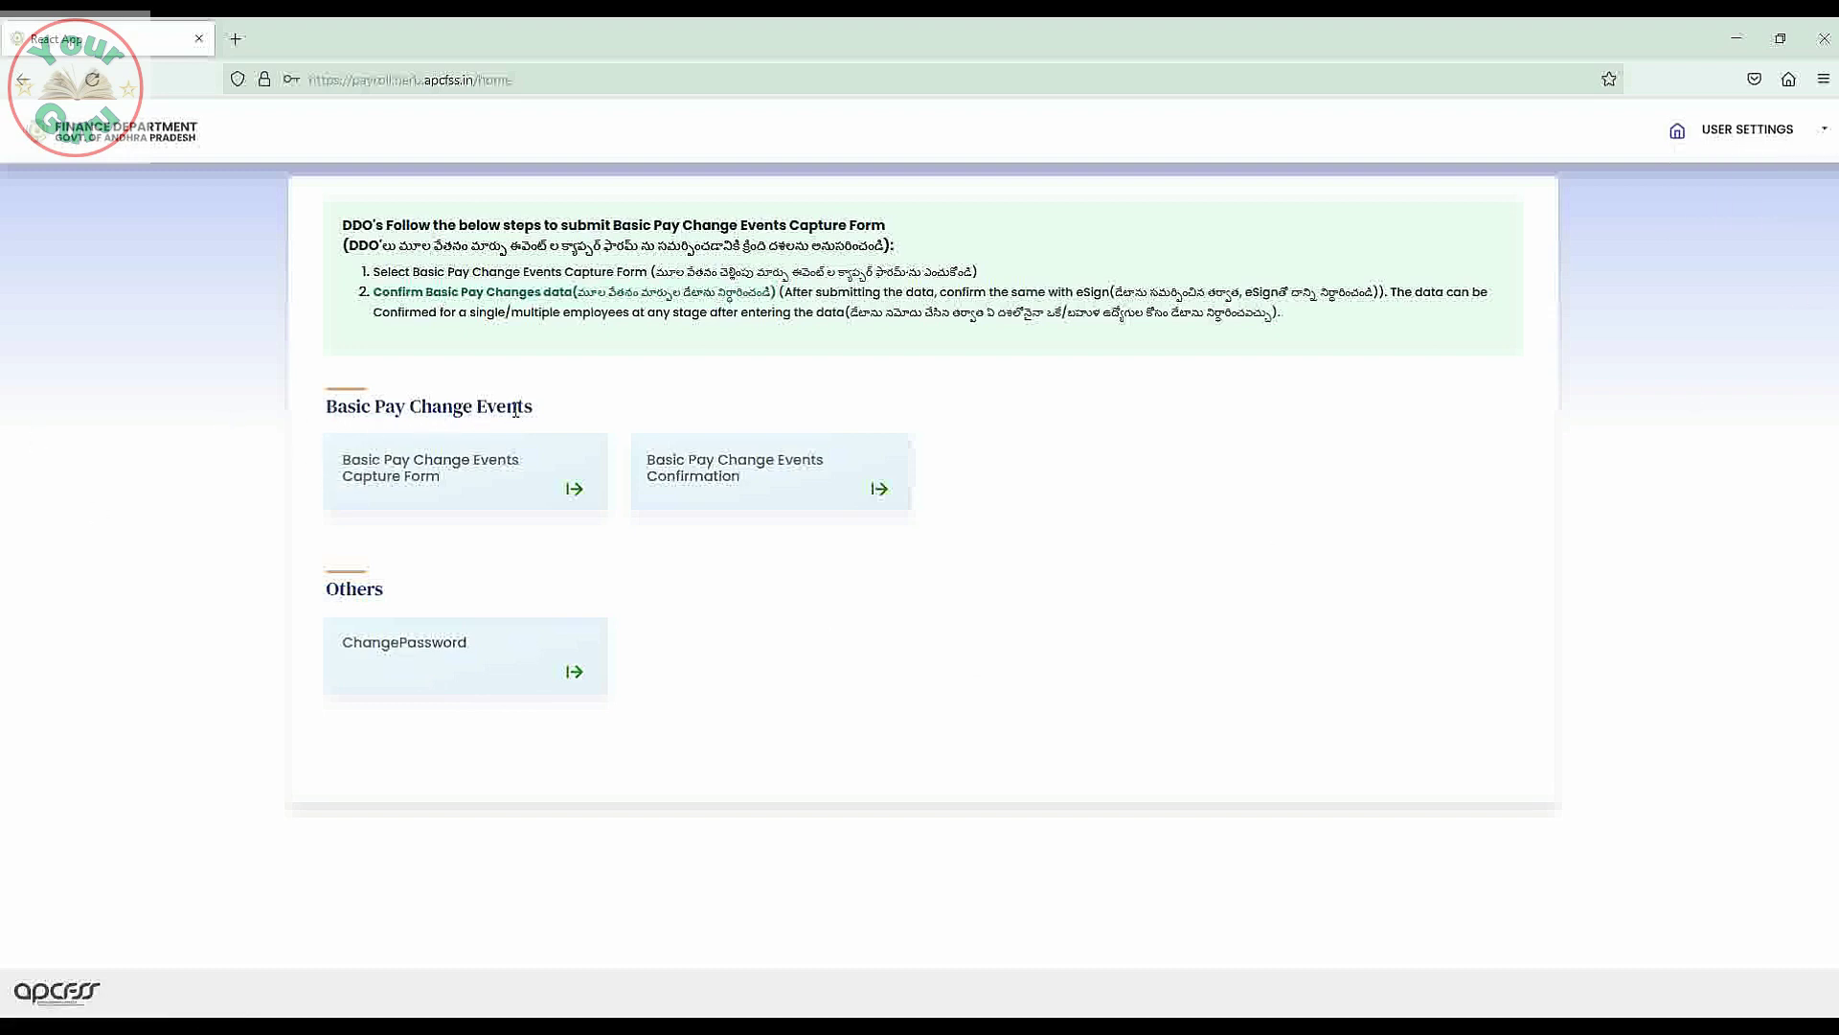
click(420, 470)
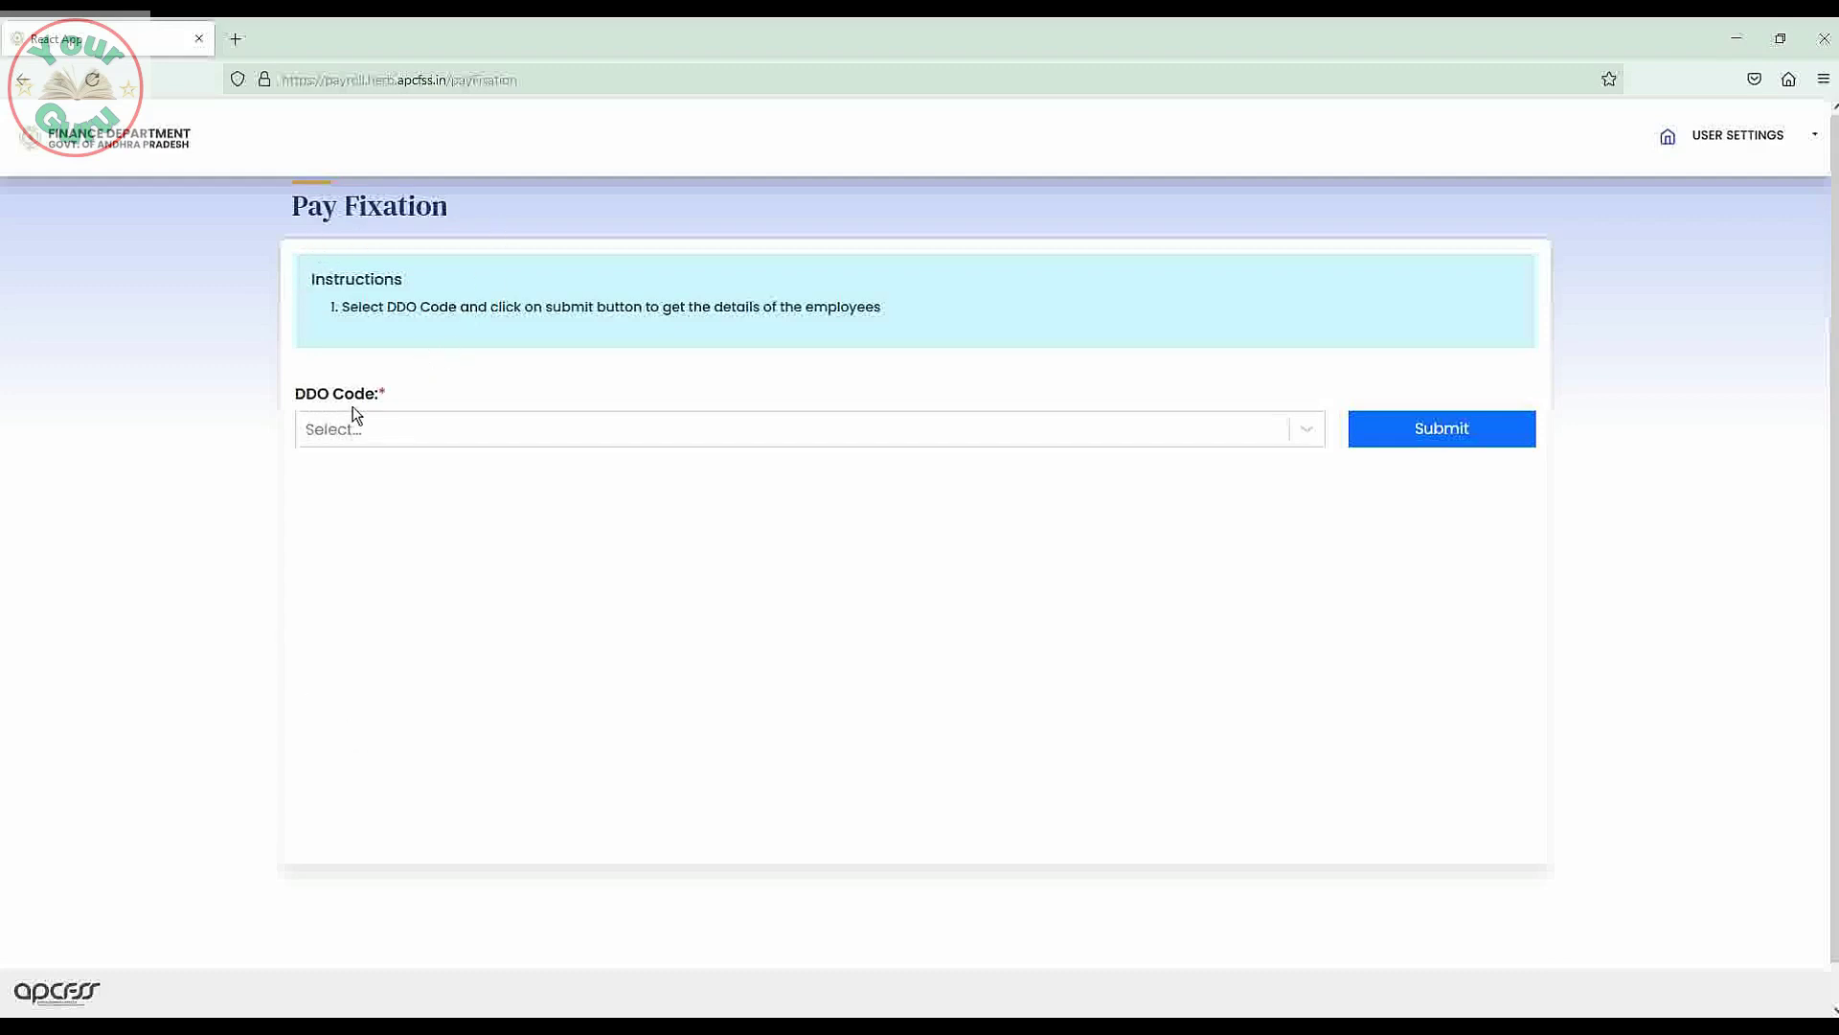
click(1306, 431)
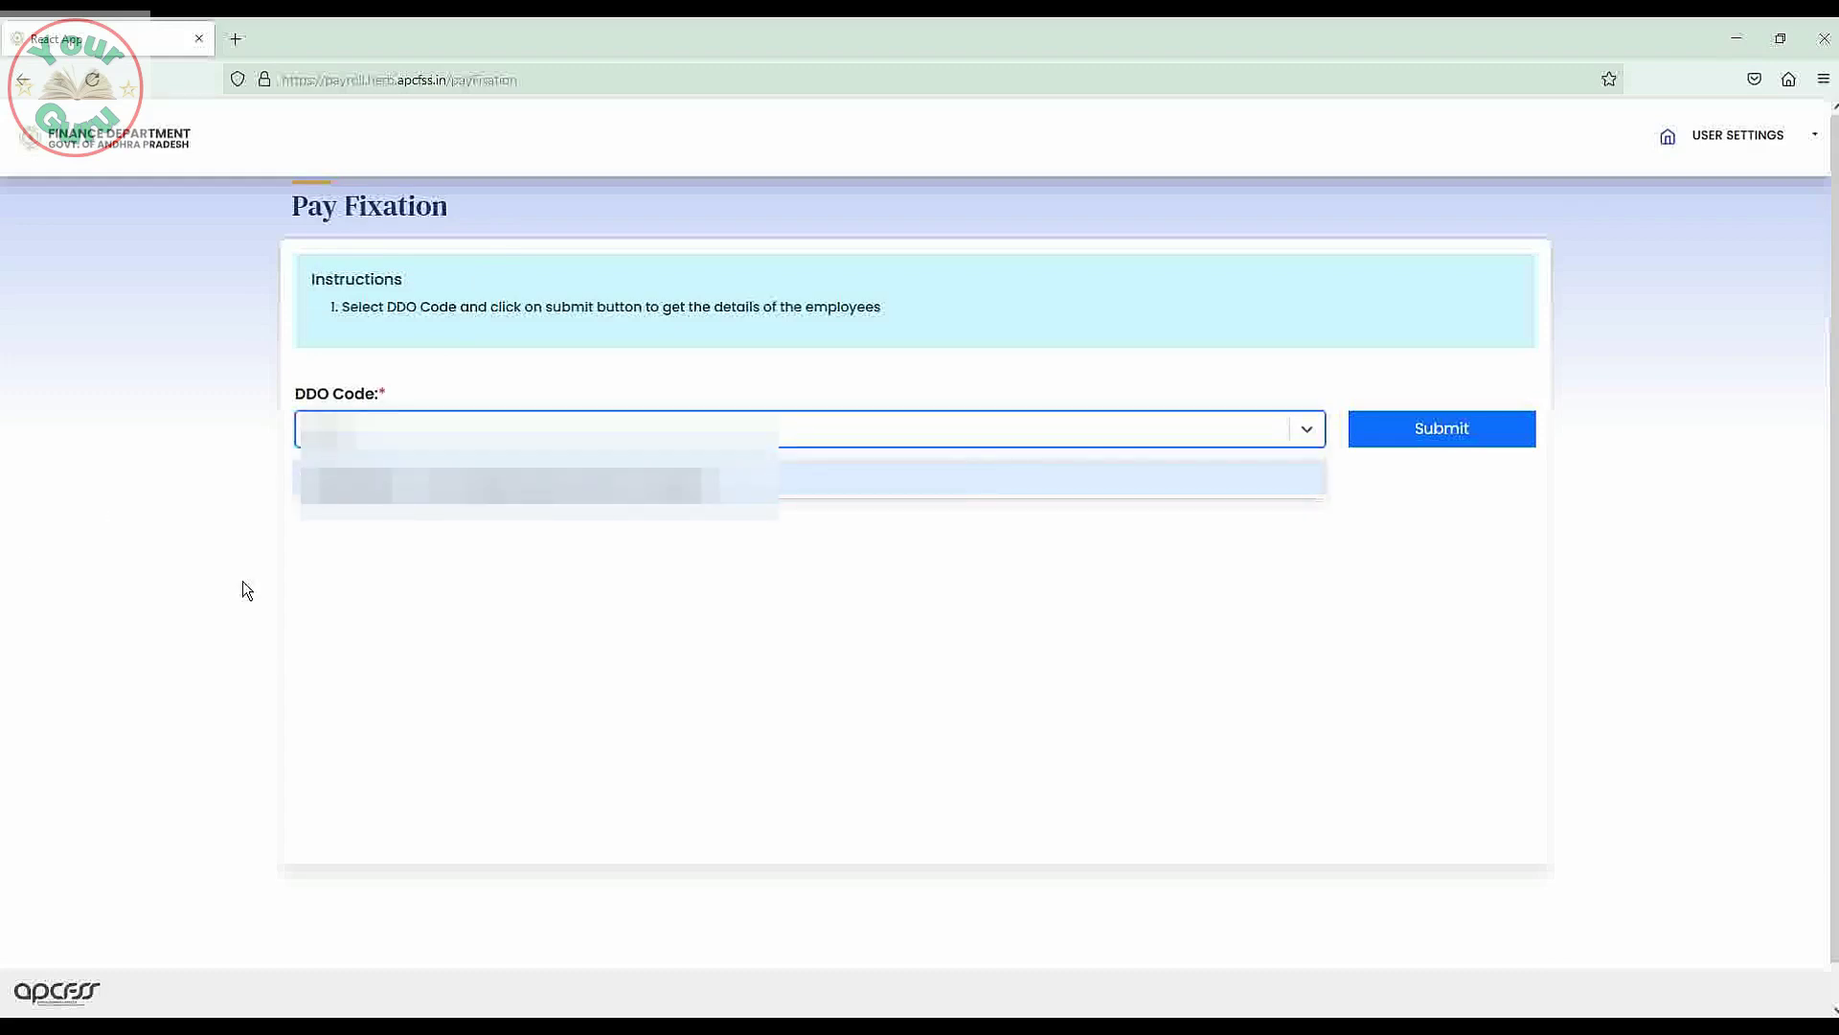
click(359, 491)
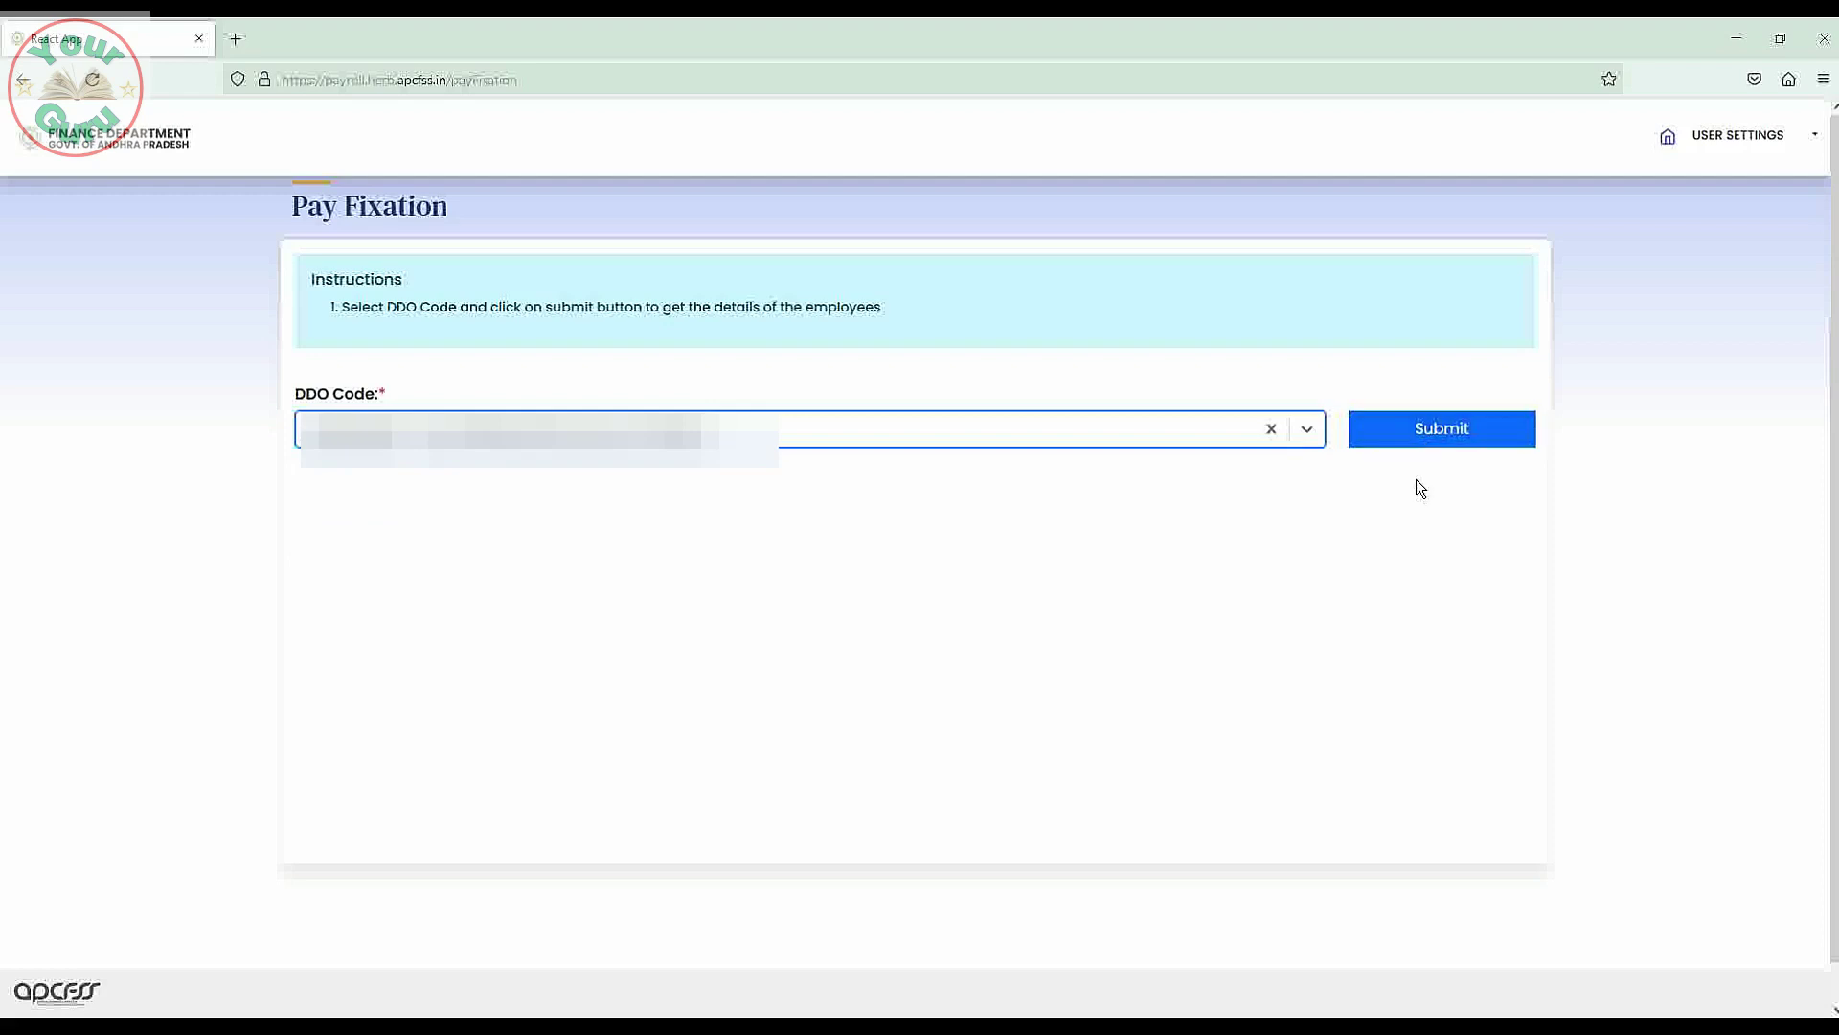
click(1445, 439)
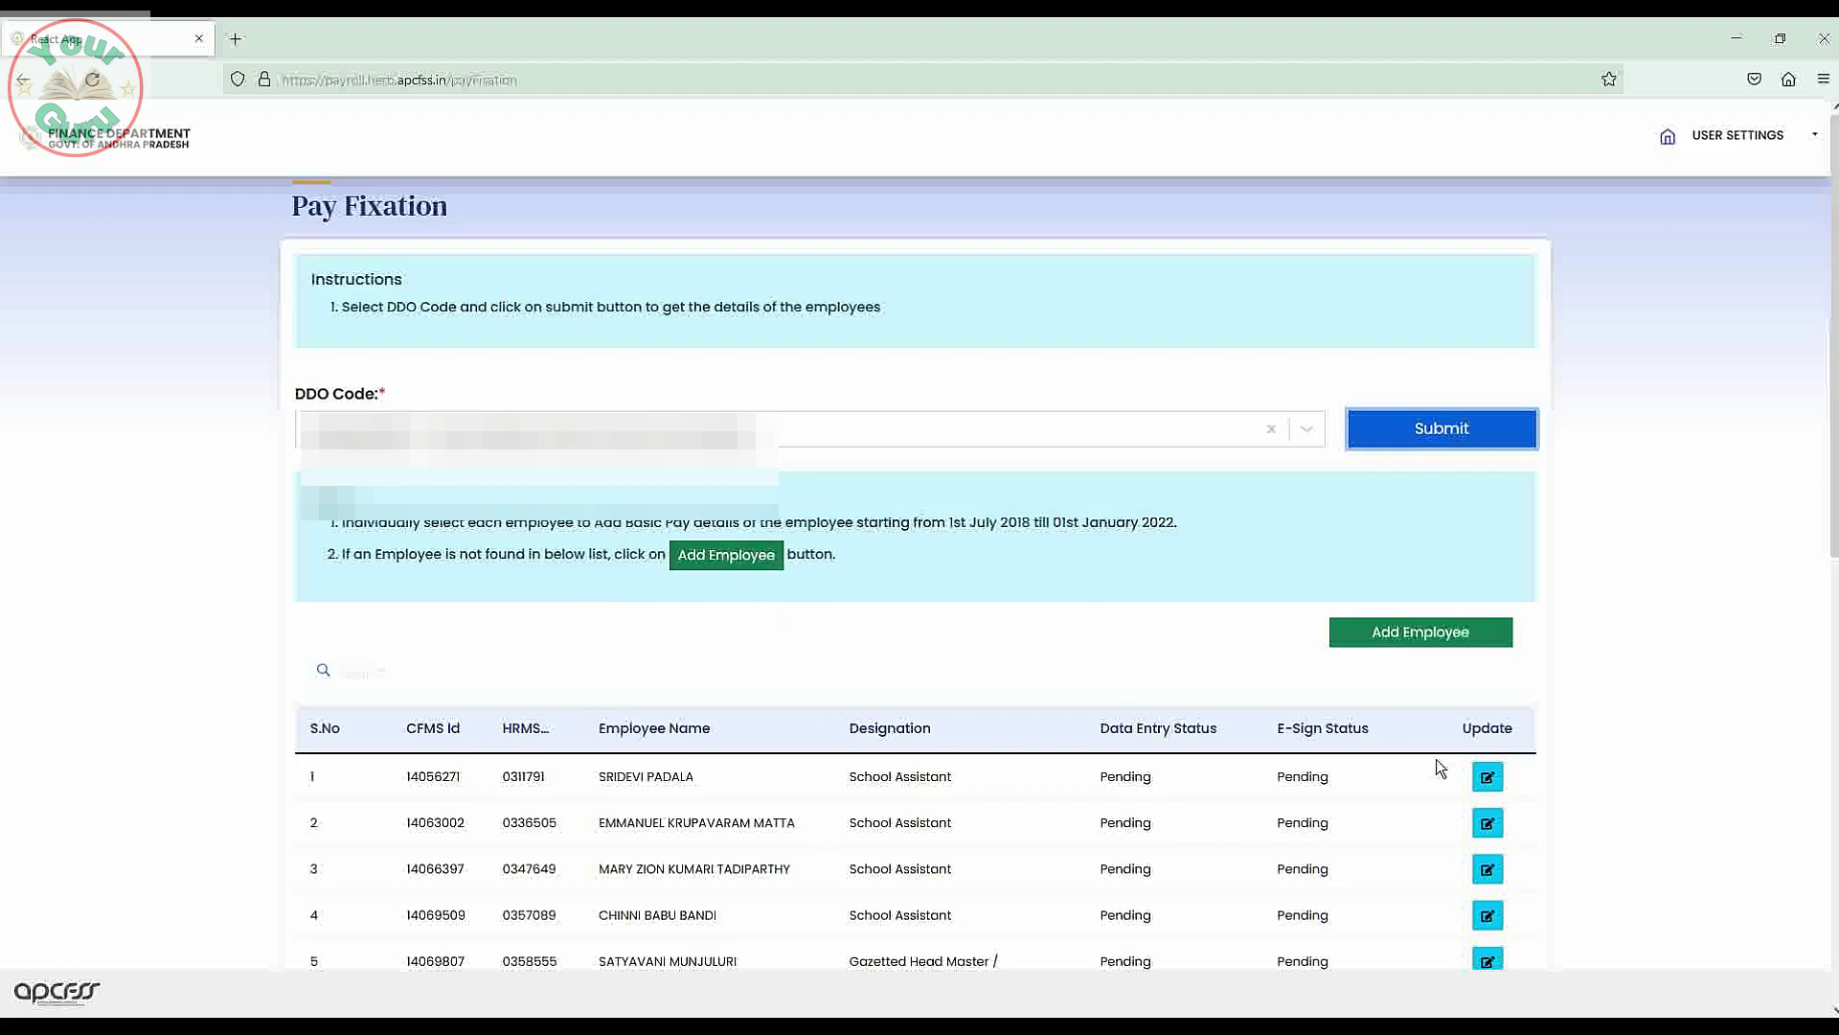
Scroll through the 19-employee Pay Fixation list to the pagination bar and back up.
drag(1832, 450, 1832, 785)
scroll(1585, 642, up, 3)
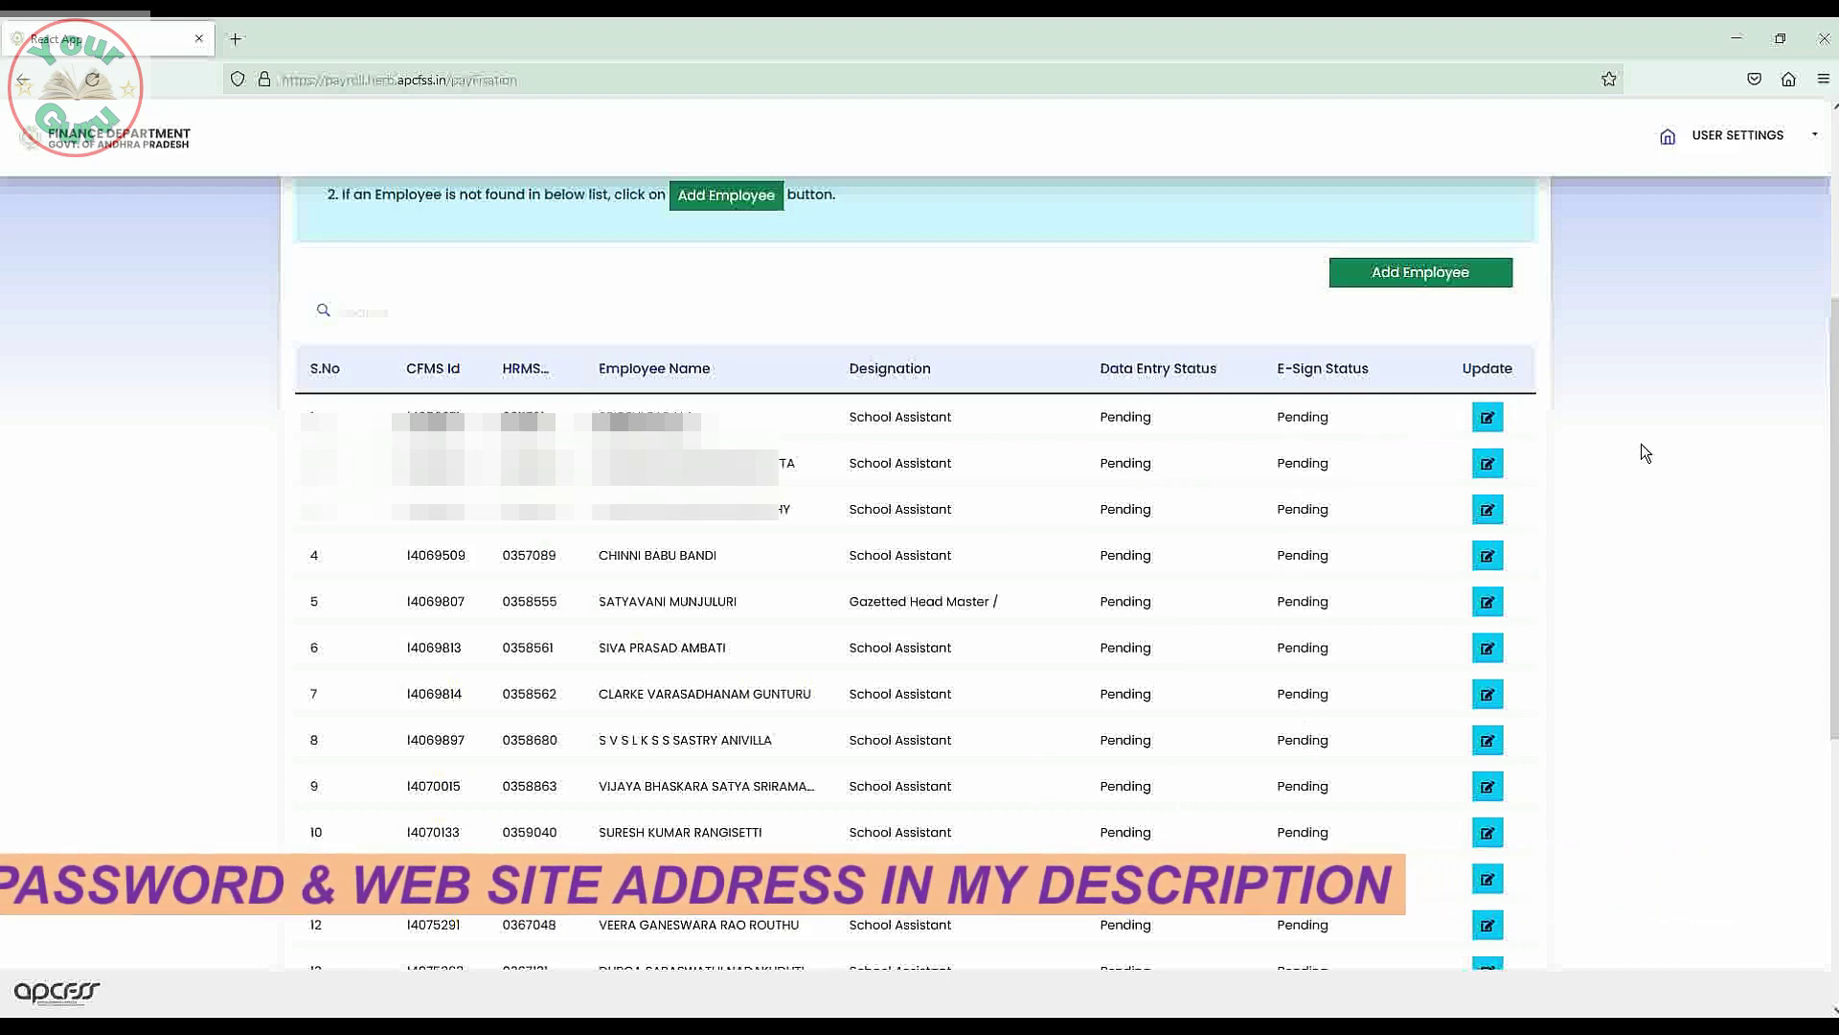
scroll(1833, 463, down, 5)
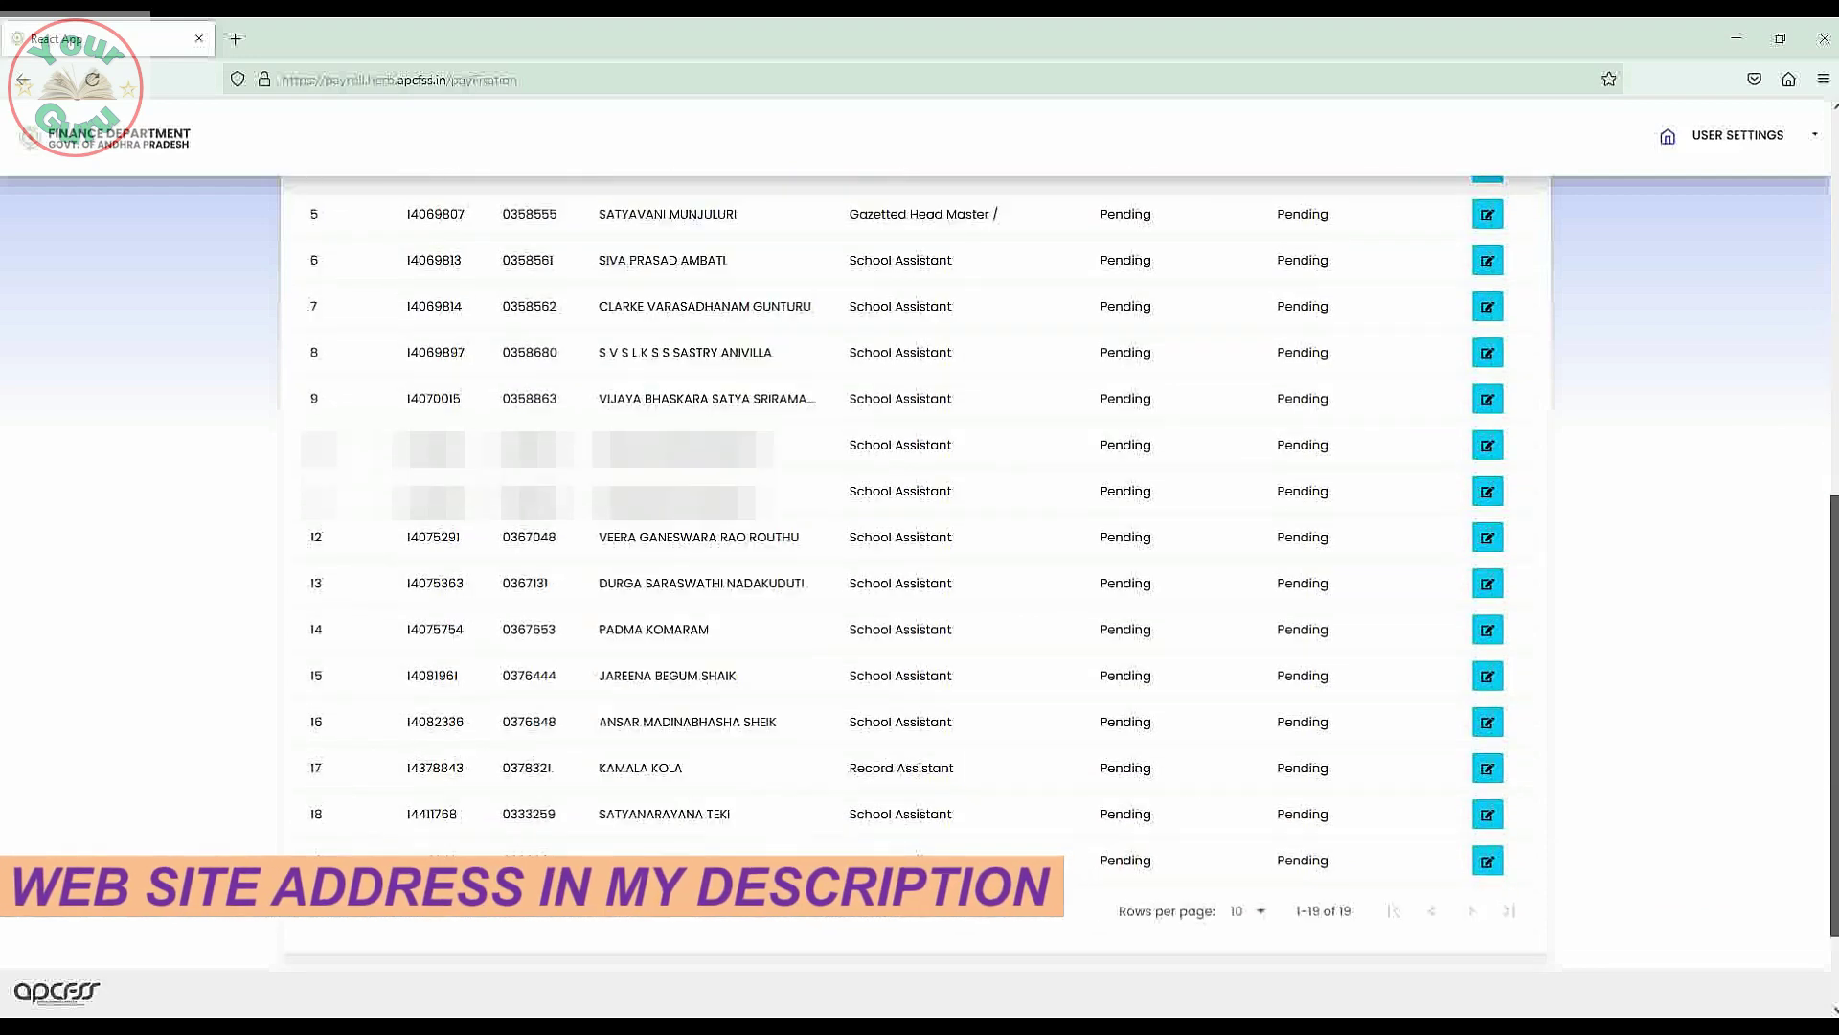
scroll(1809, 388, up, 6)
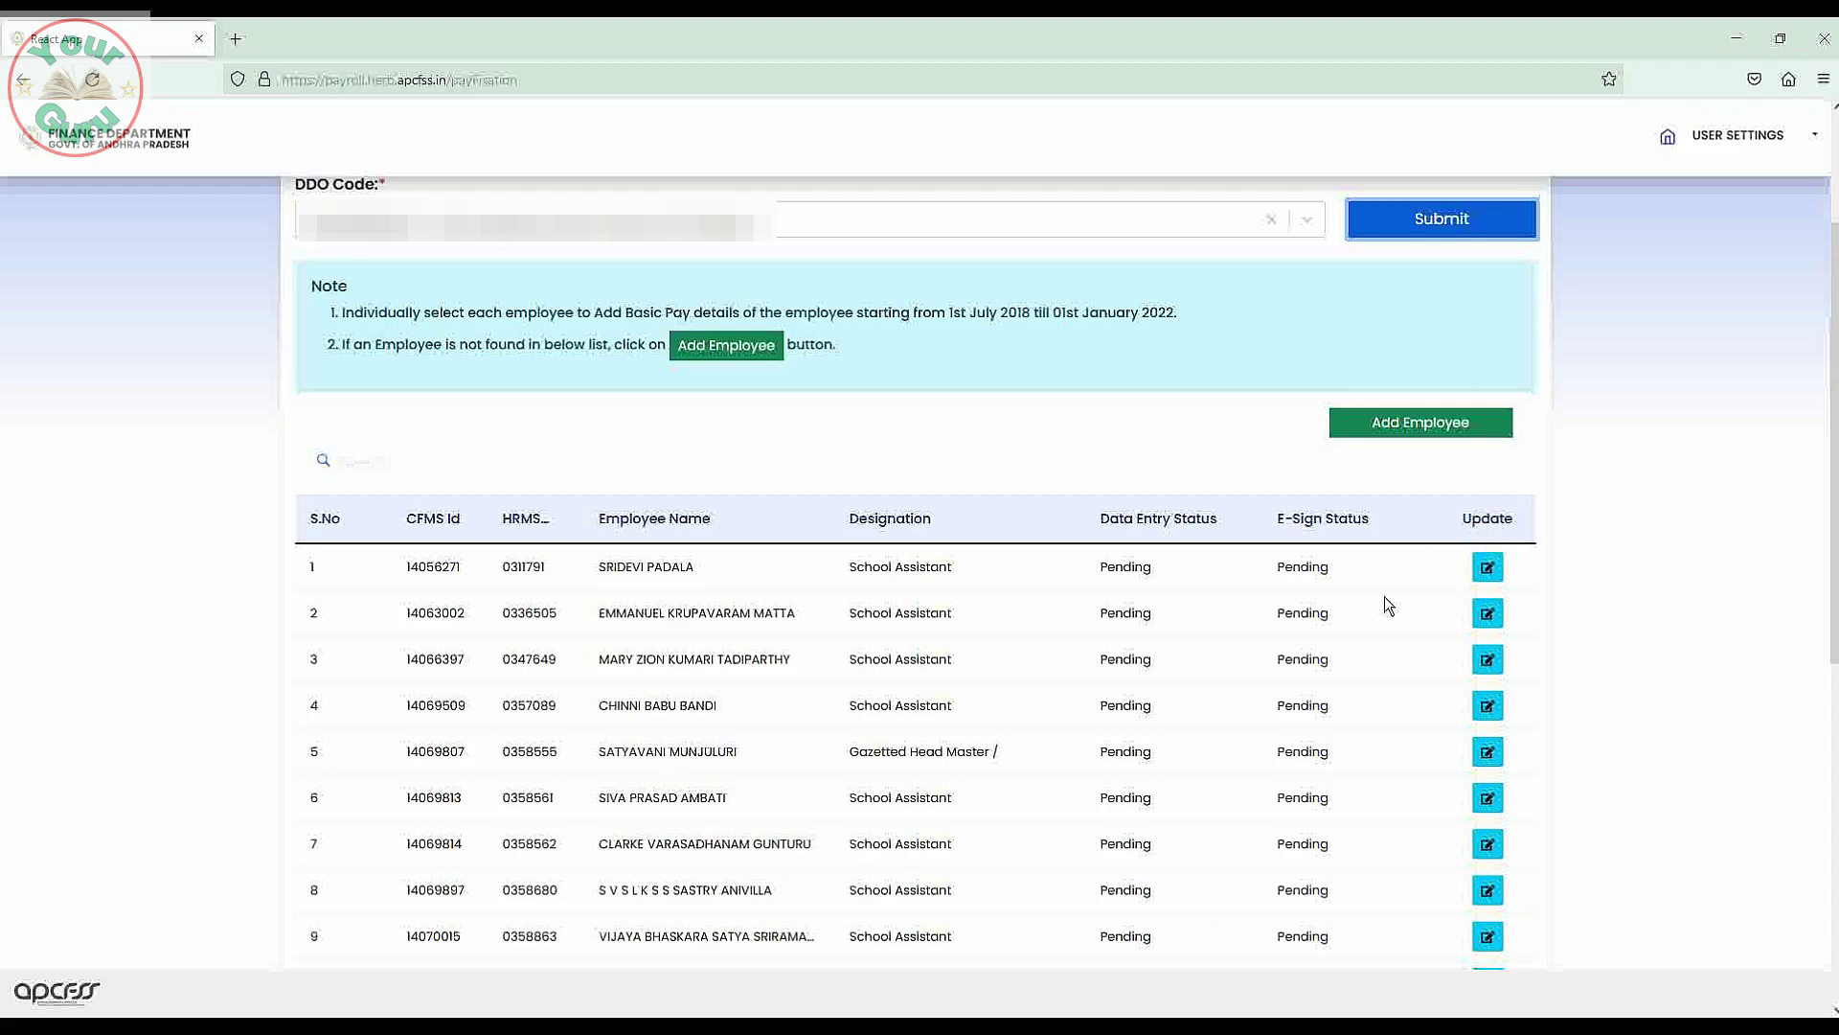
Open the Update form for the first employee in the Pay Fixation table.
click(1488, 571)
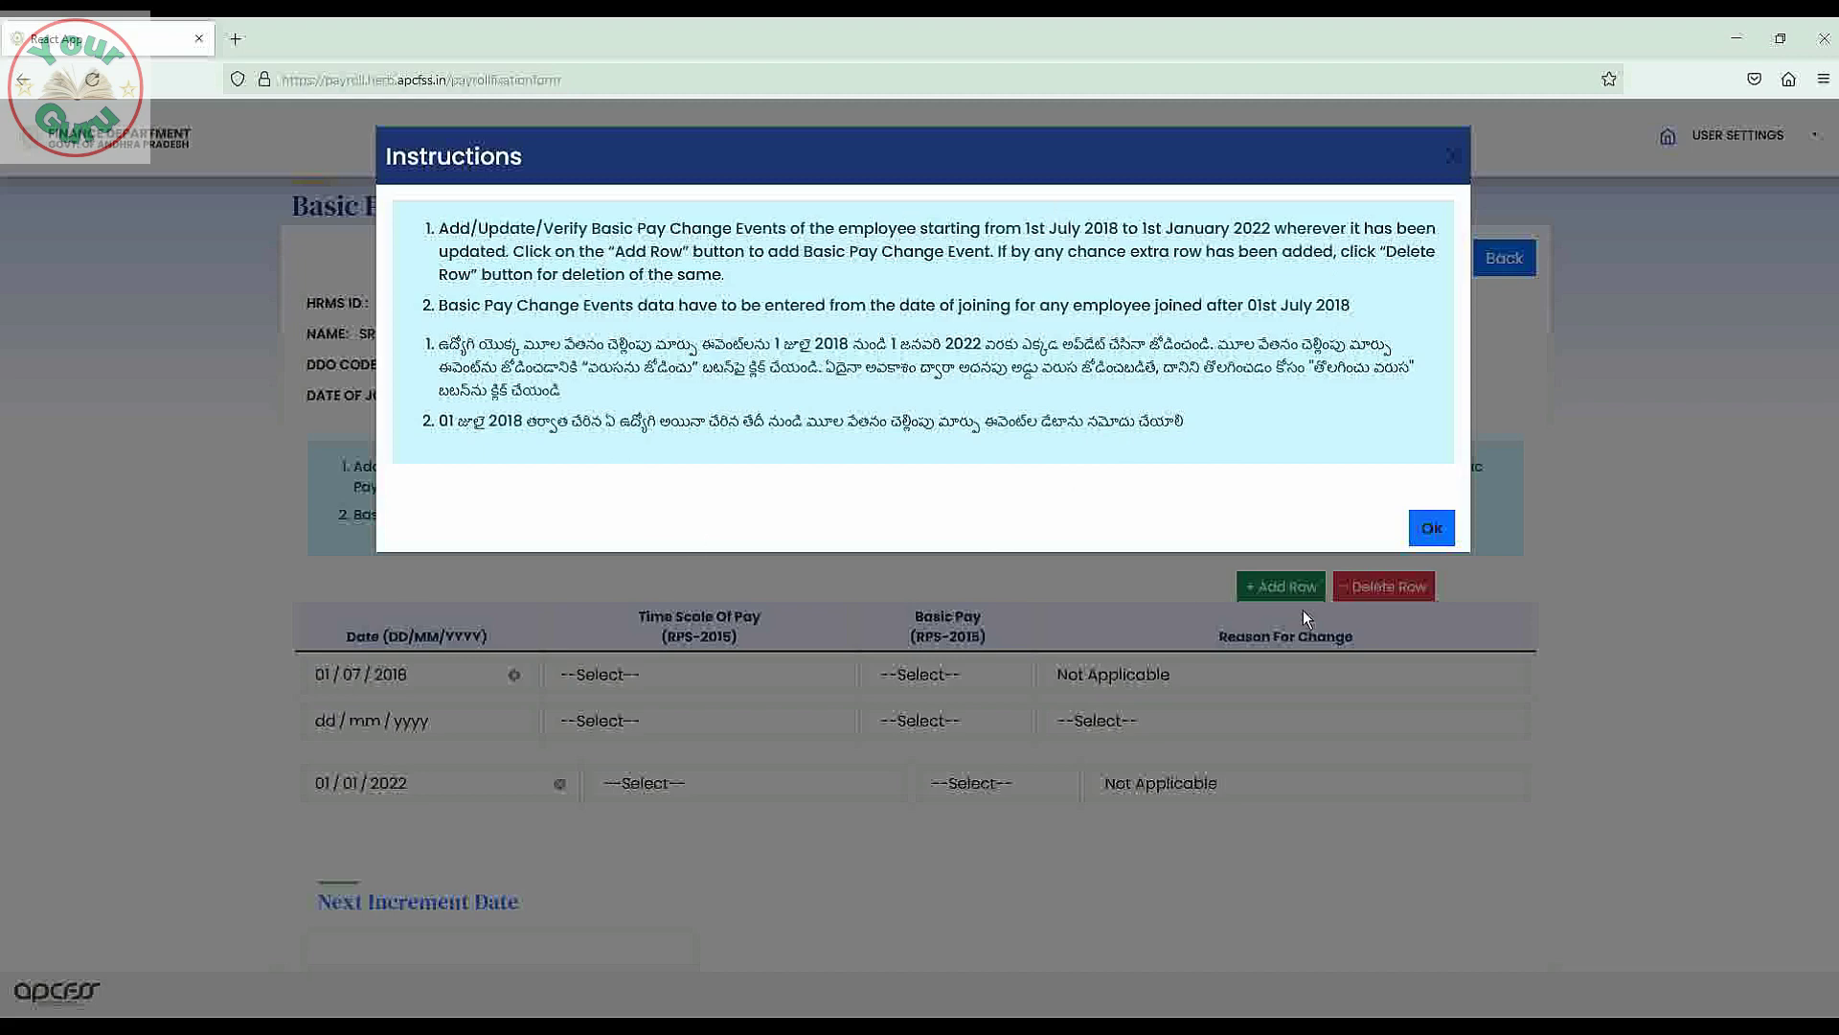
Dismiss the instructions and browse the Time Scale Of Pay and Basic Pay options without choosing.
click(1432, 528)
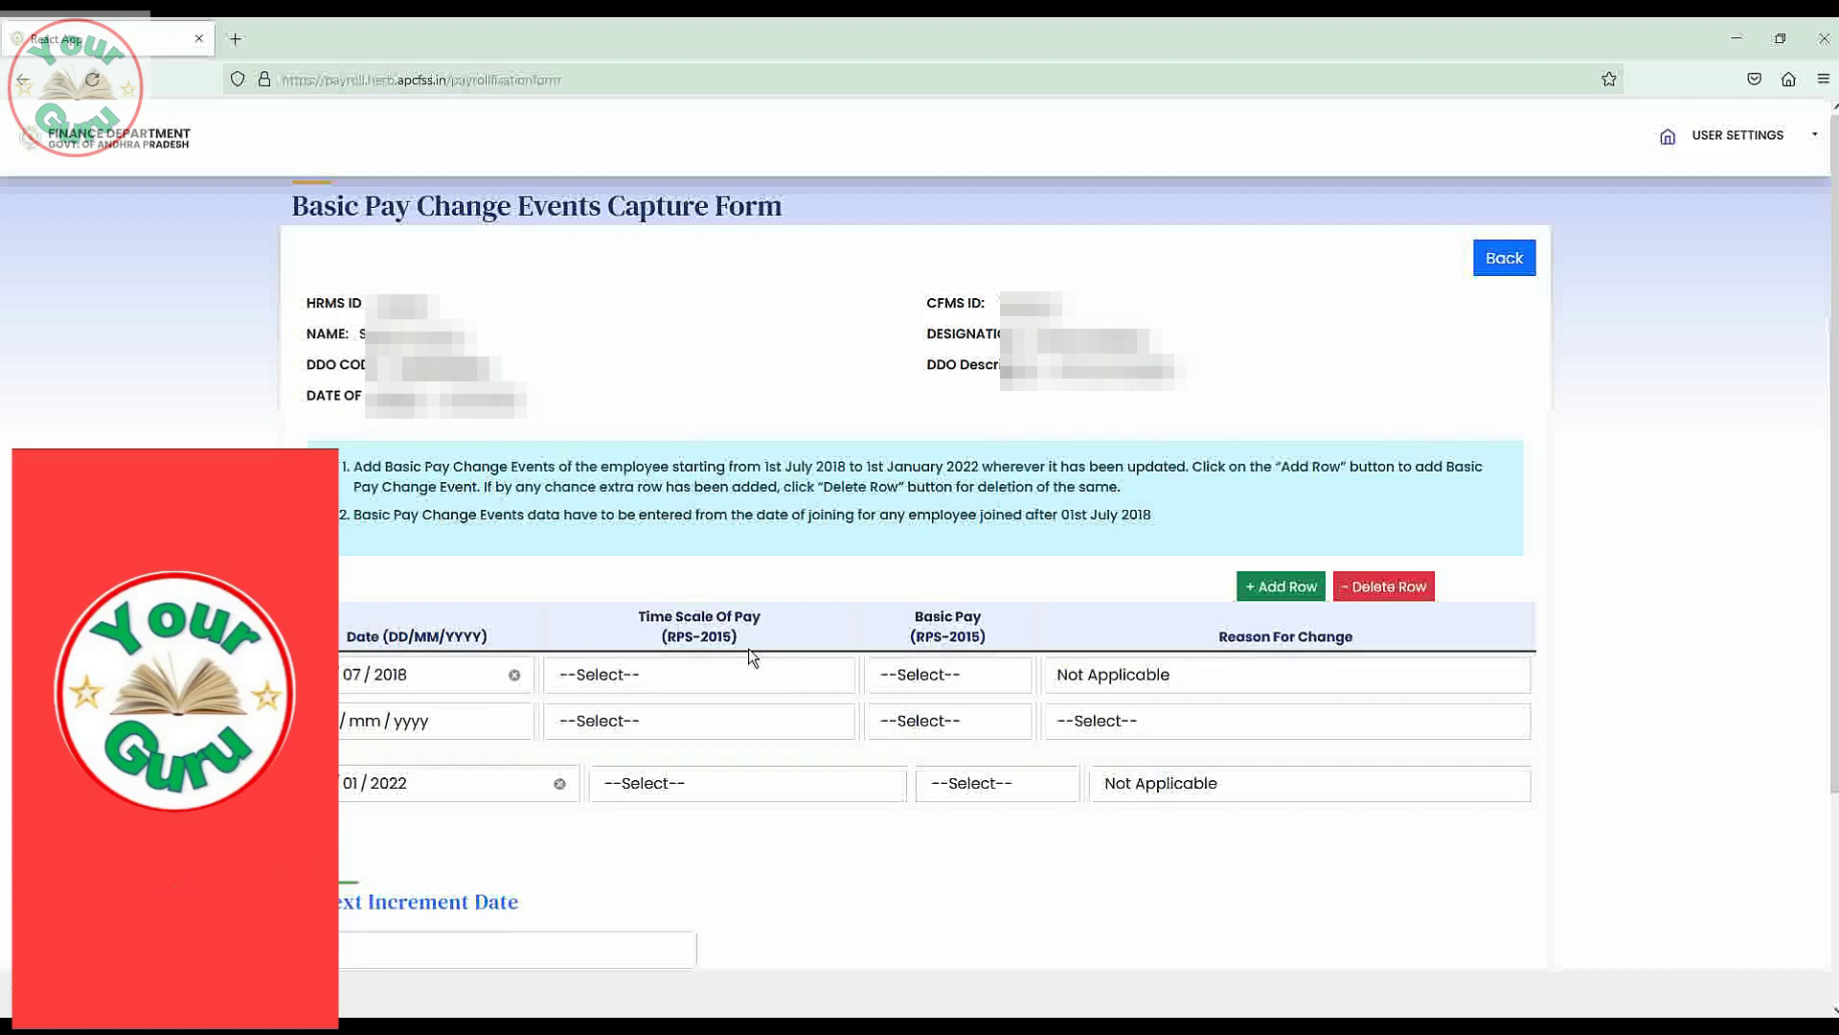
click(812, 674)
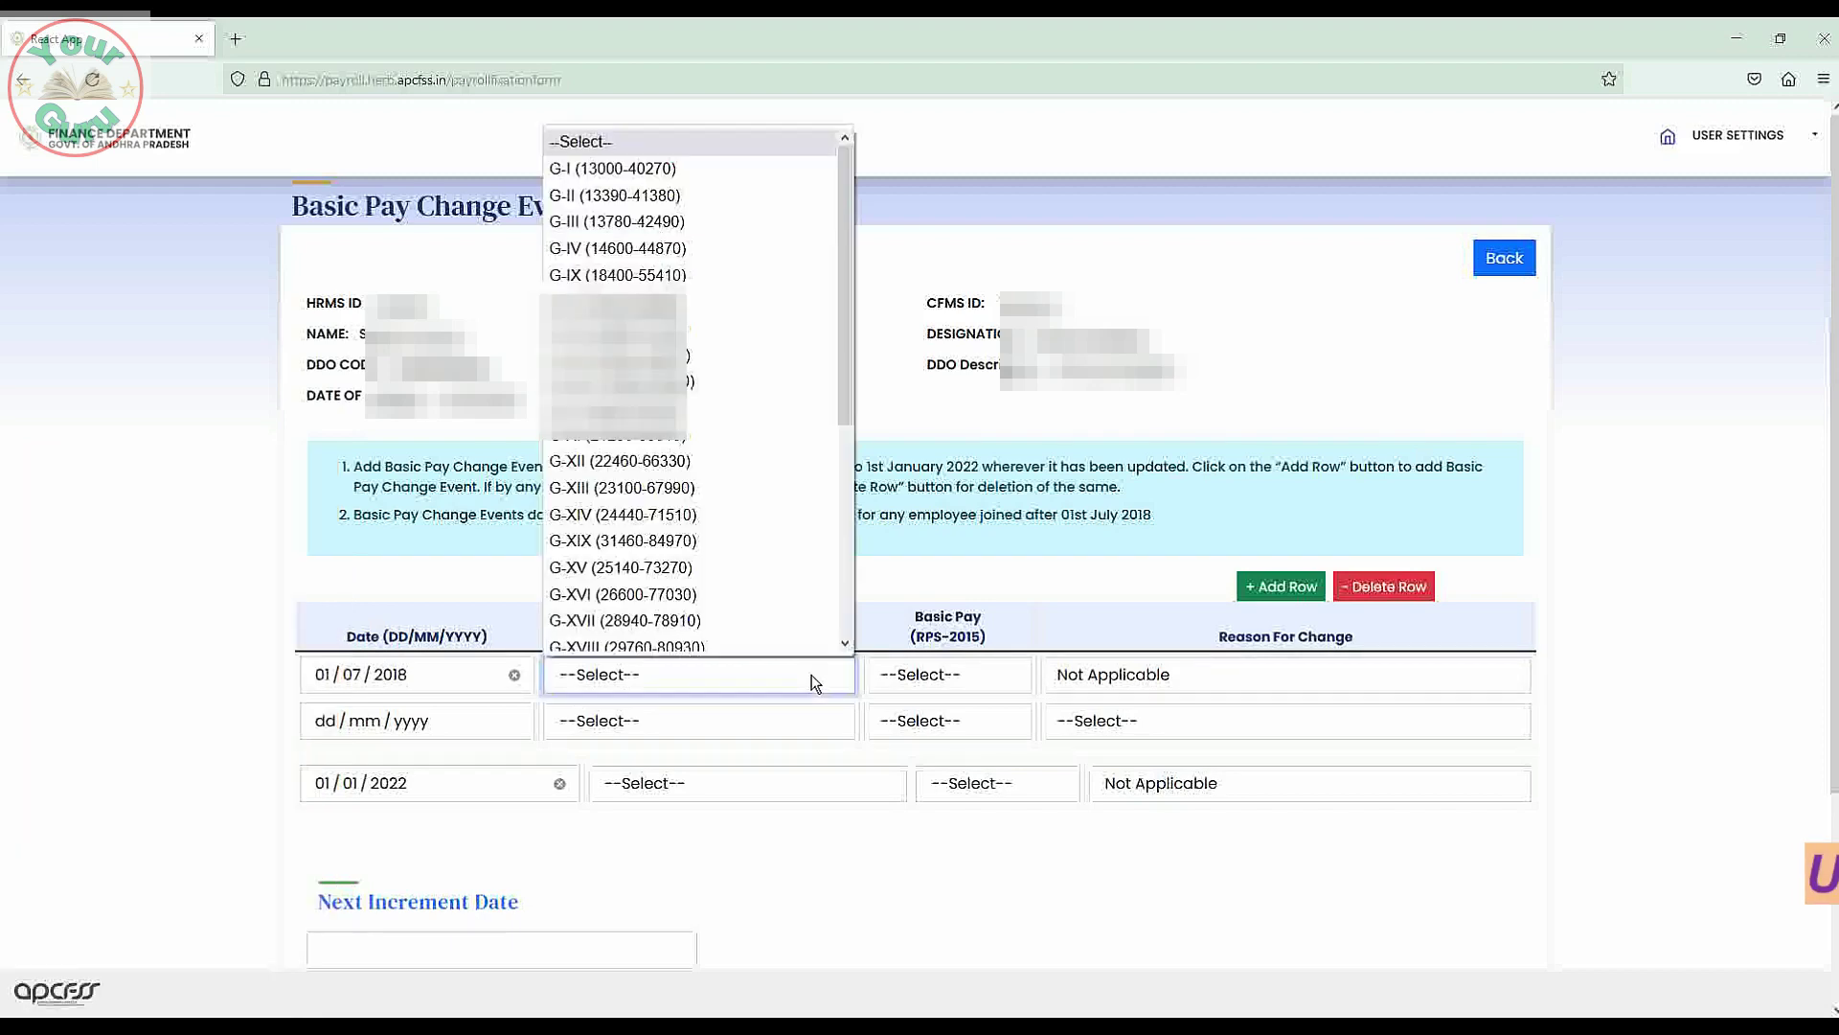
drag(841, 422, 835, 324)
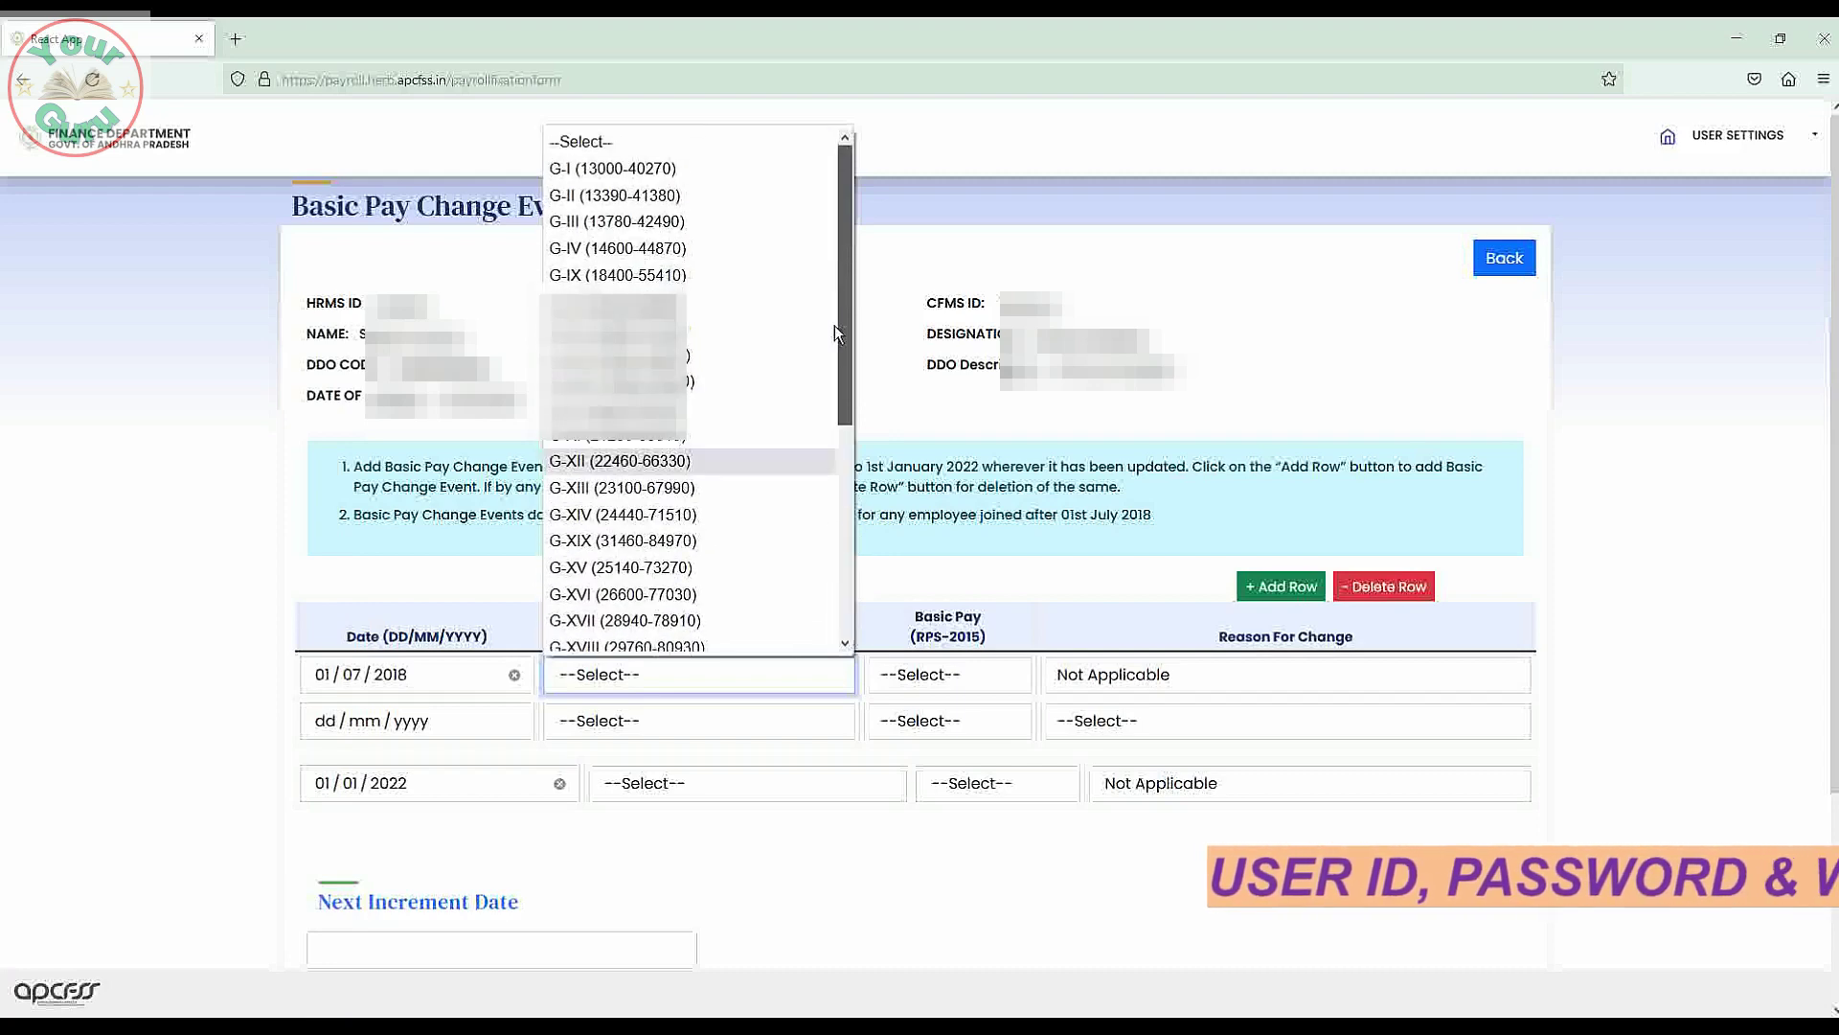
click(883, 575)
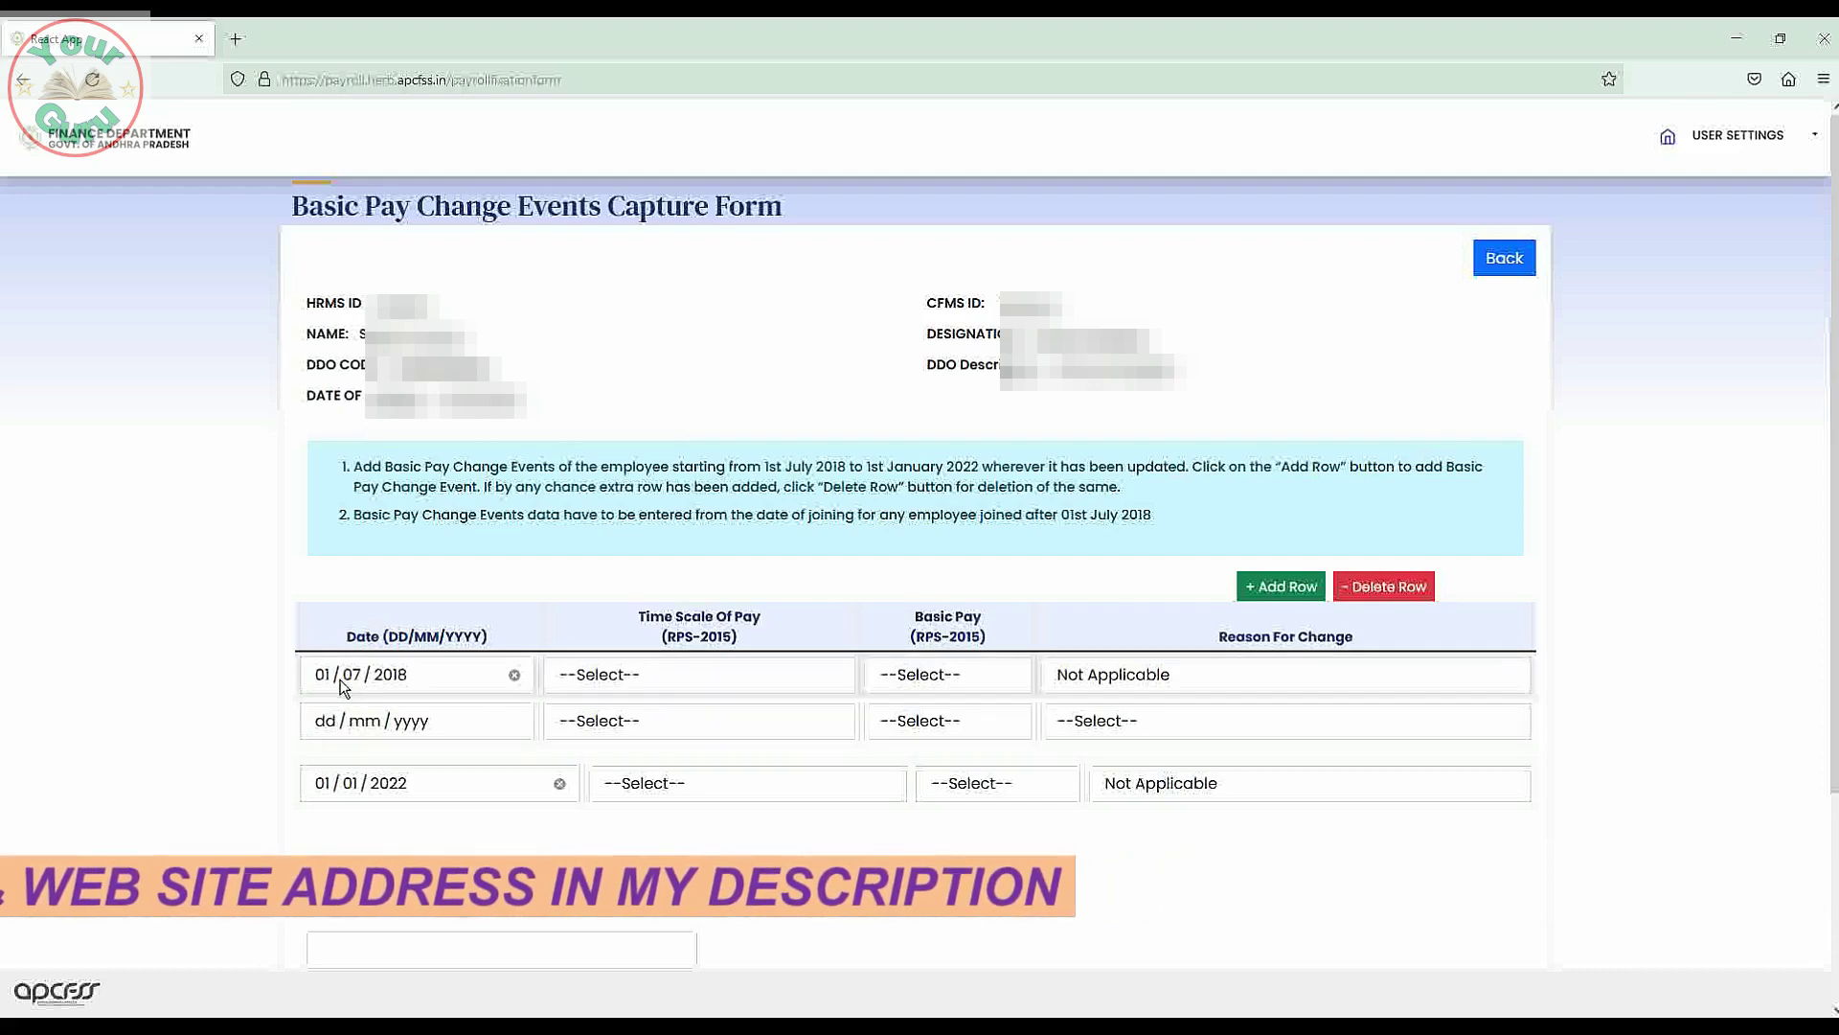
click(1010, 684)
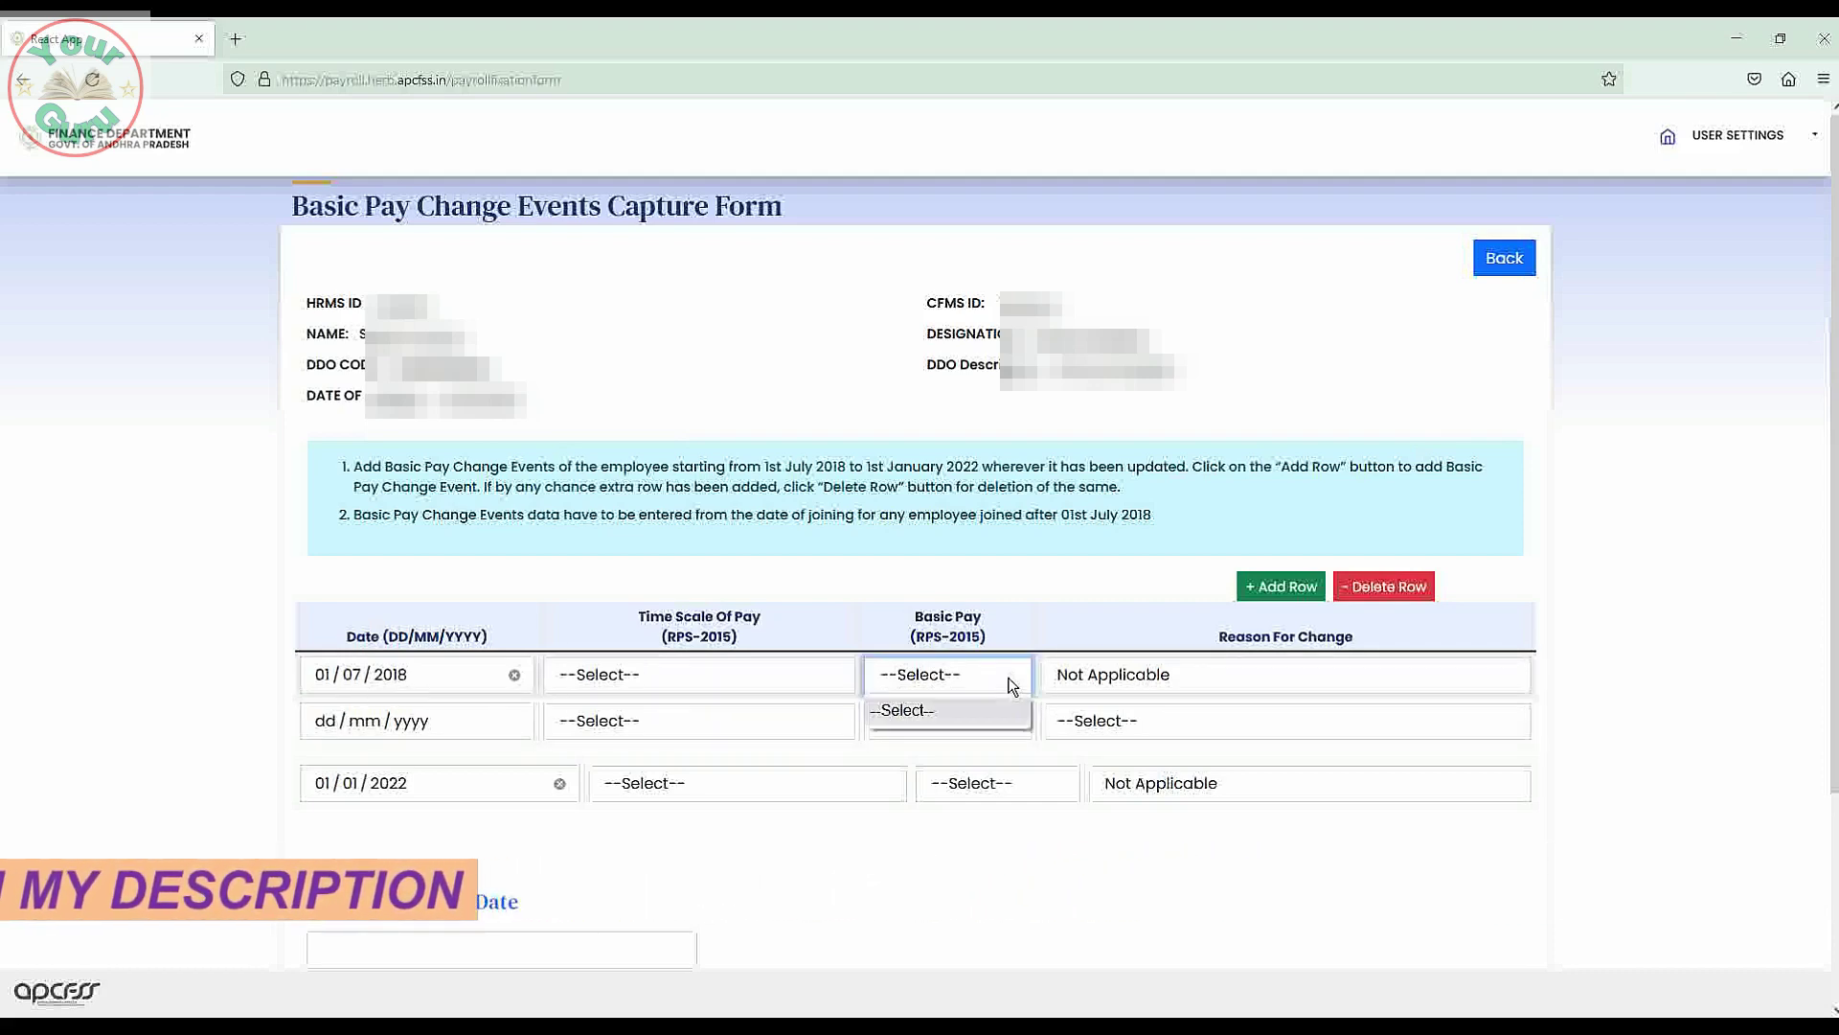
click(1049, 602)
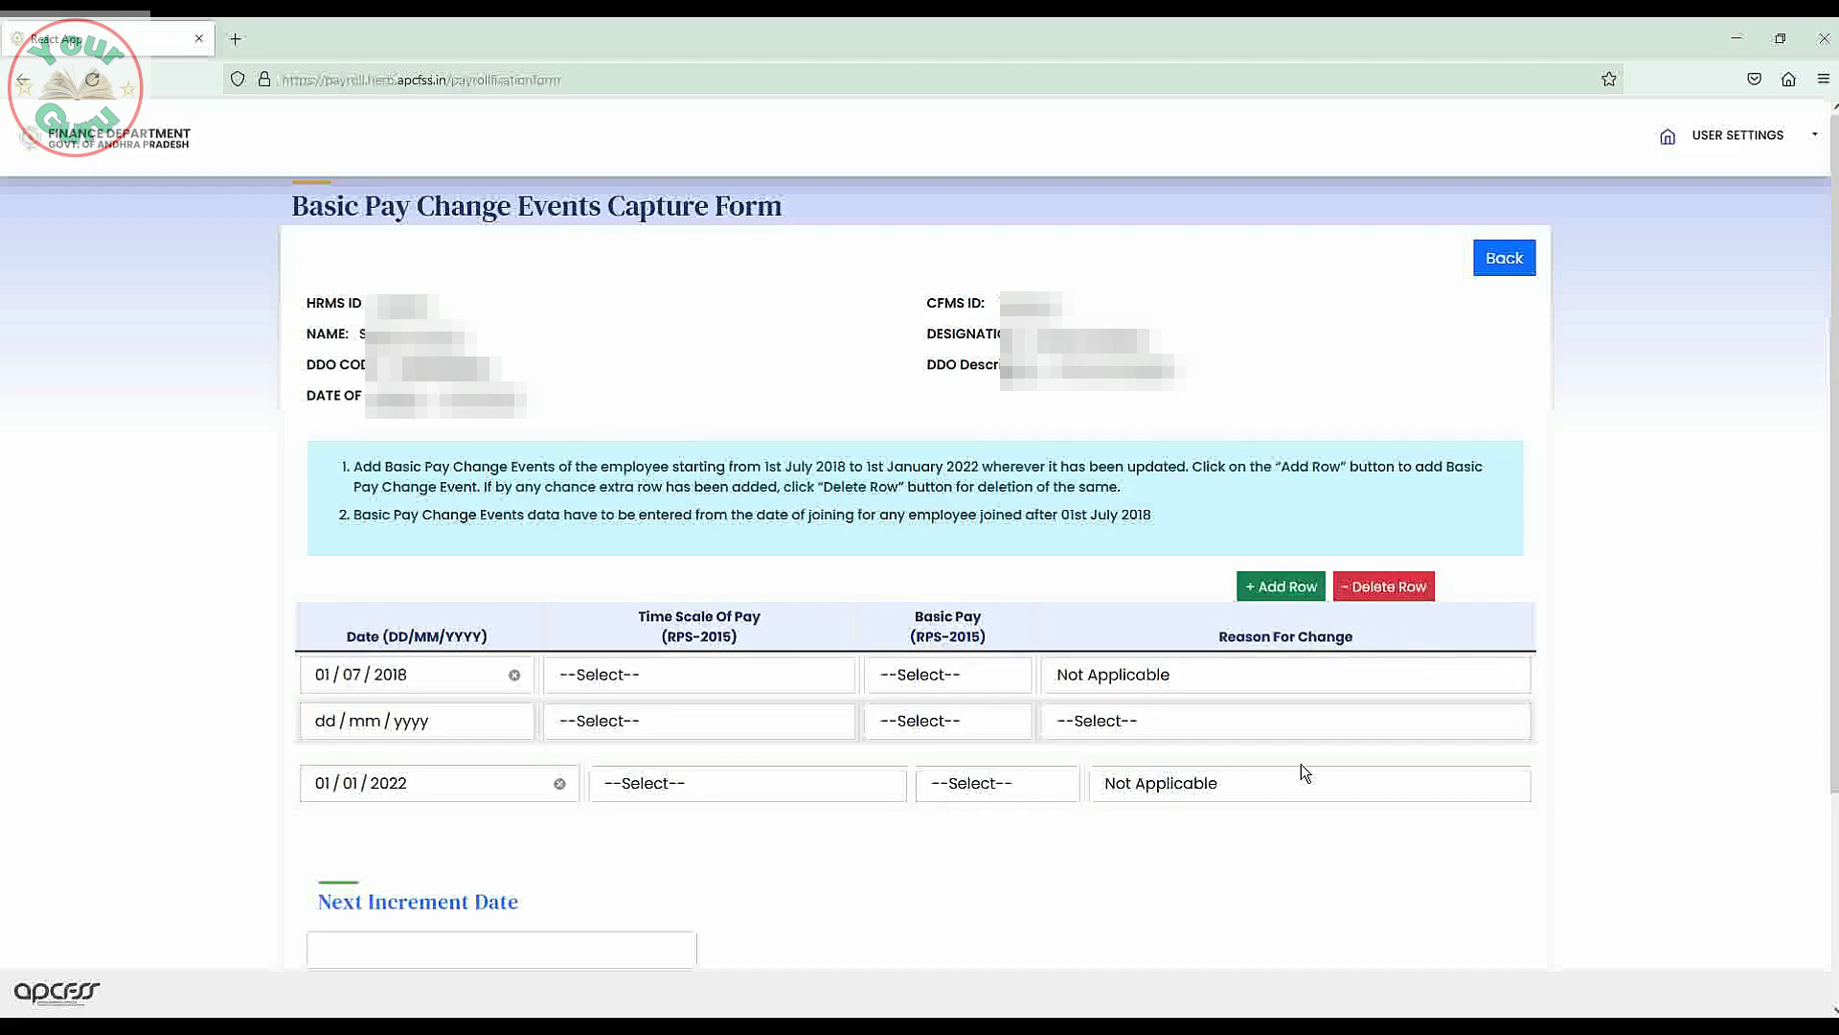
scroll(1834, 640, down, 3)
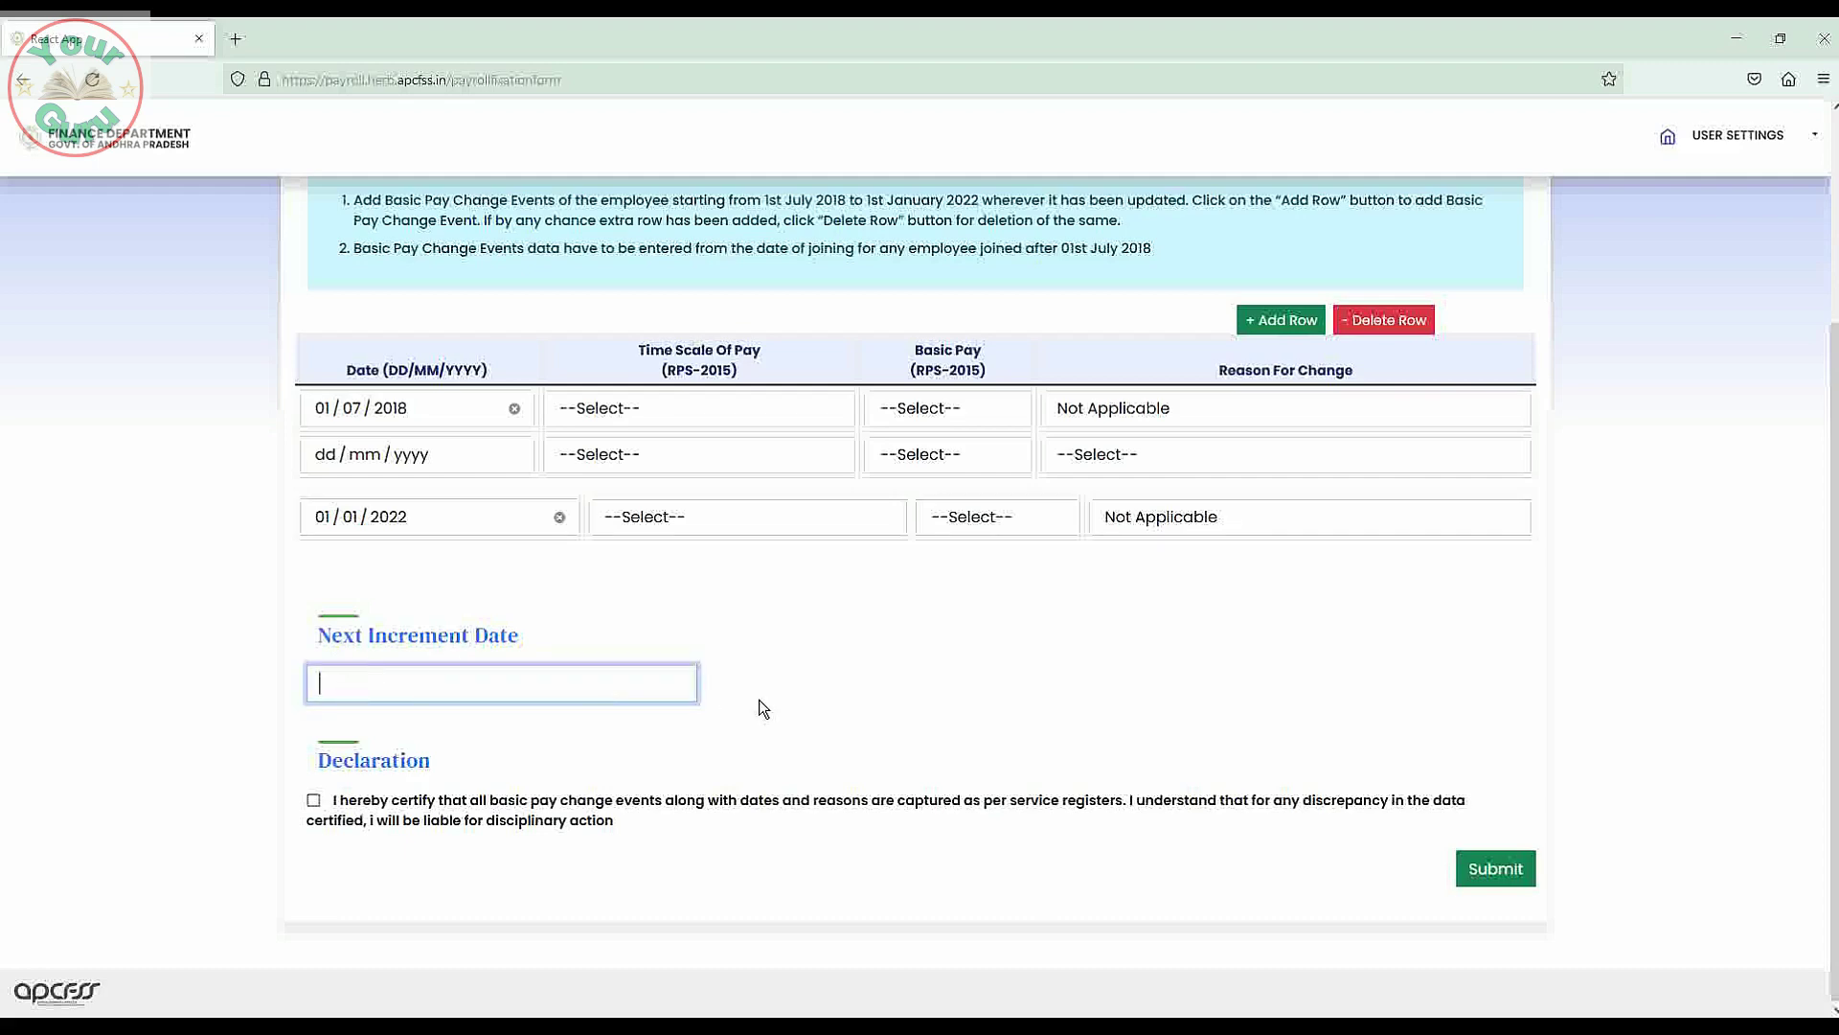
Leave the form unsaved, go Back to the Pay Fixation employee list and scroll through it.
click(841, 701)
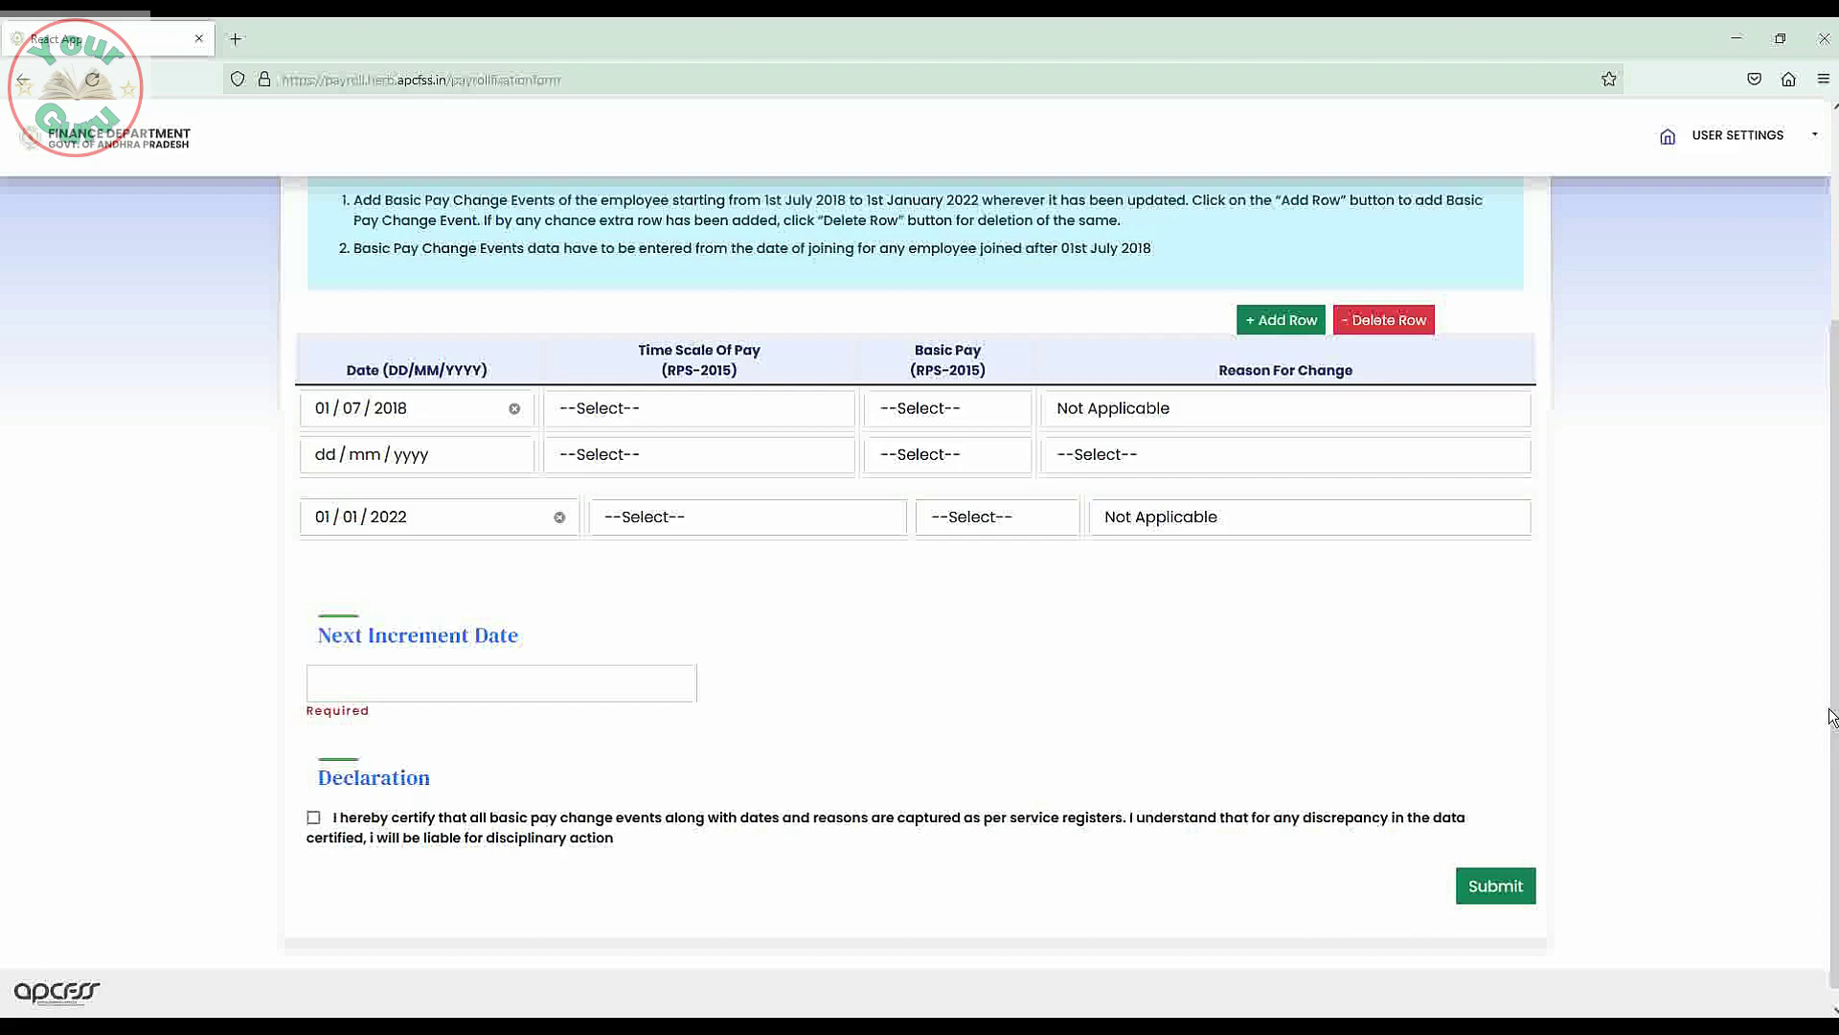
scroll(1835, 522, up, 2)
scroll(1835, 522, up, 1)
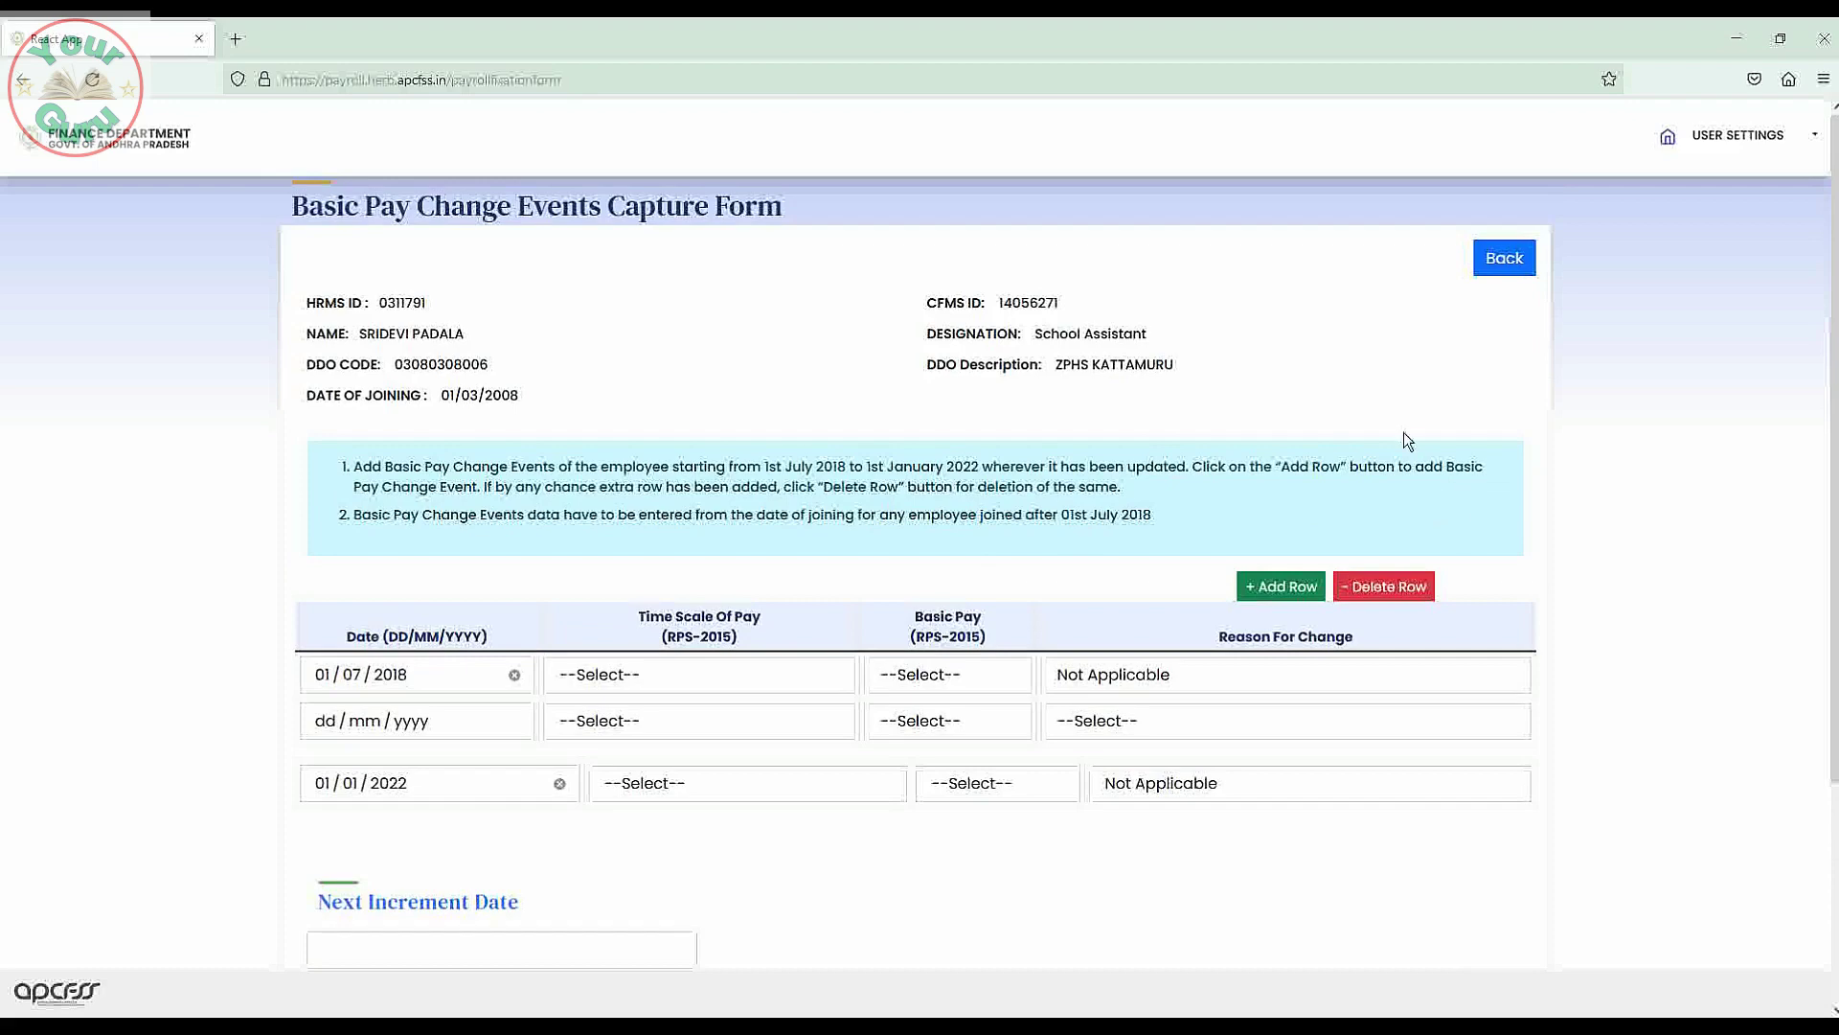
click(1501, 264)
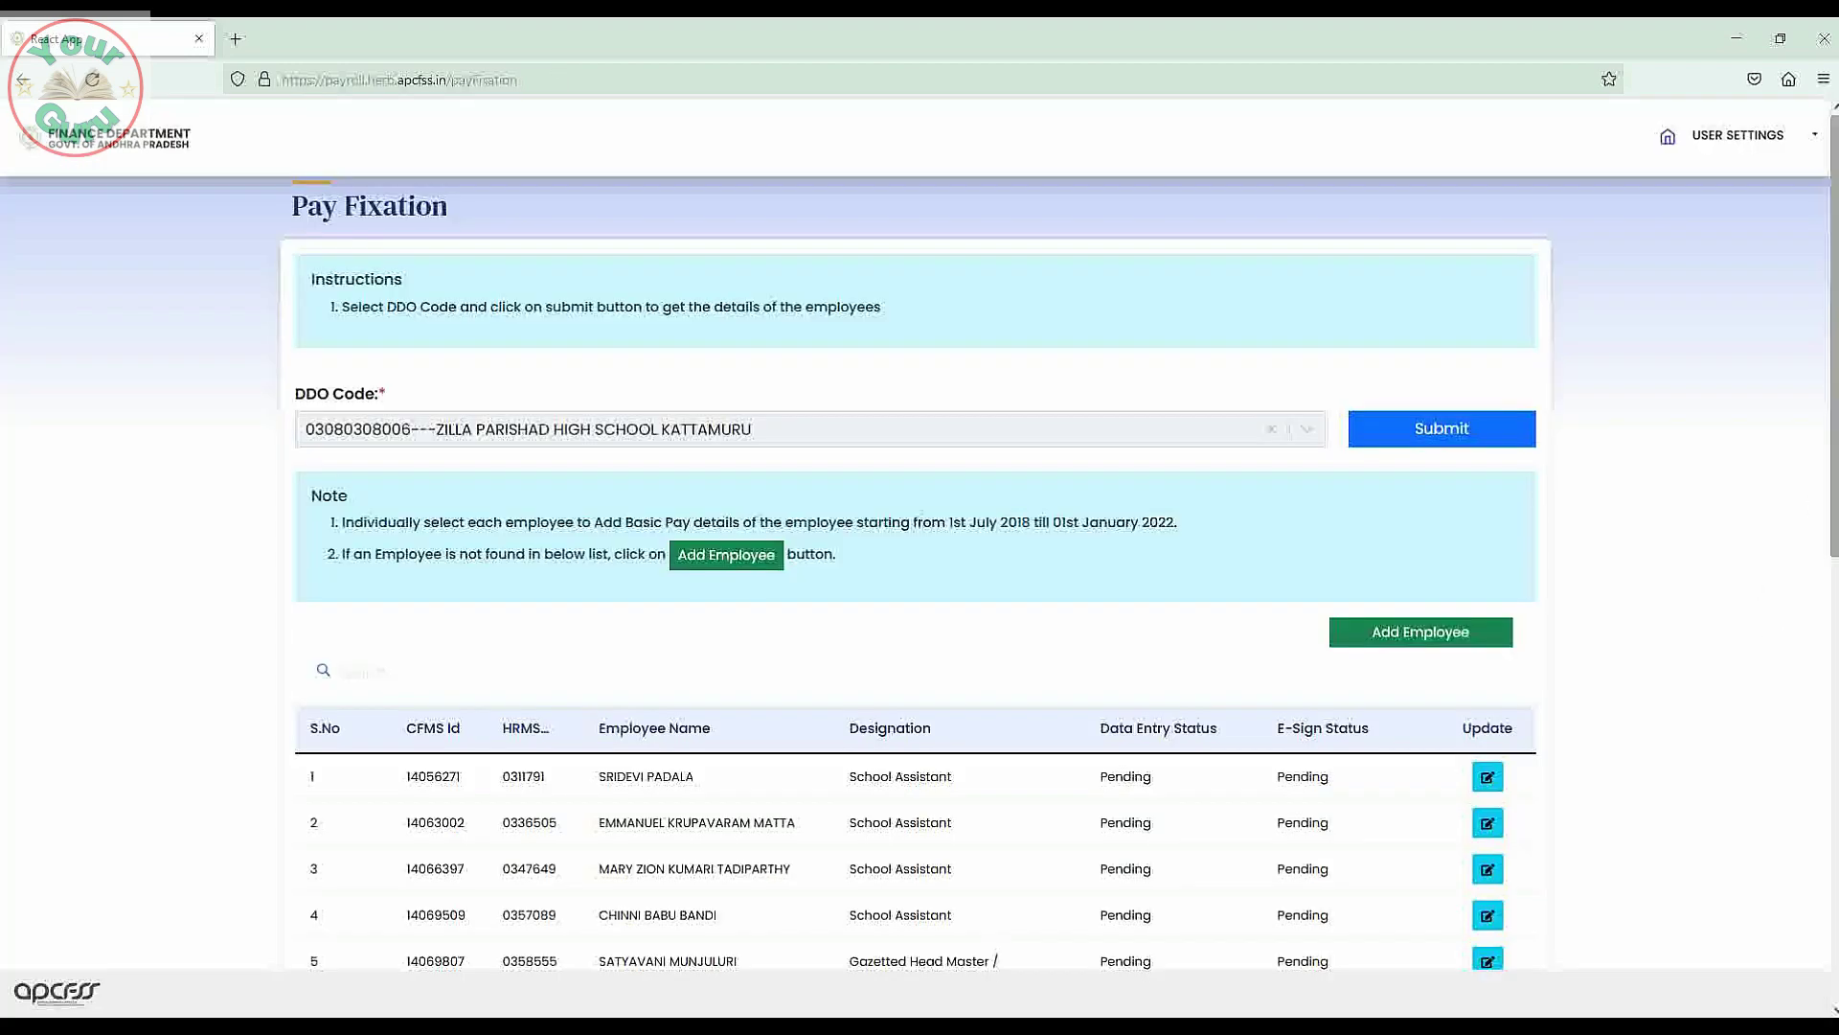
scroll(1773, 567, down, 4)
scroll(985, 709, down, 4)
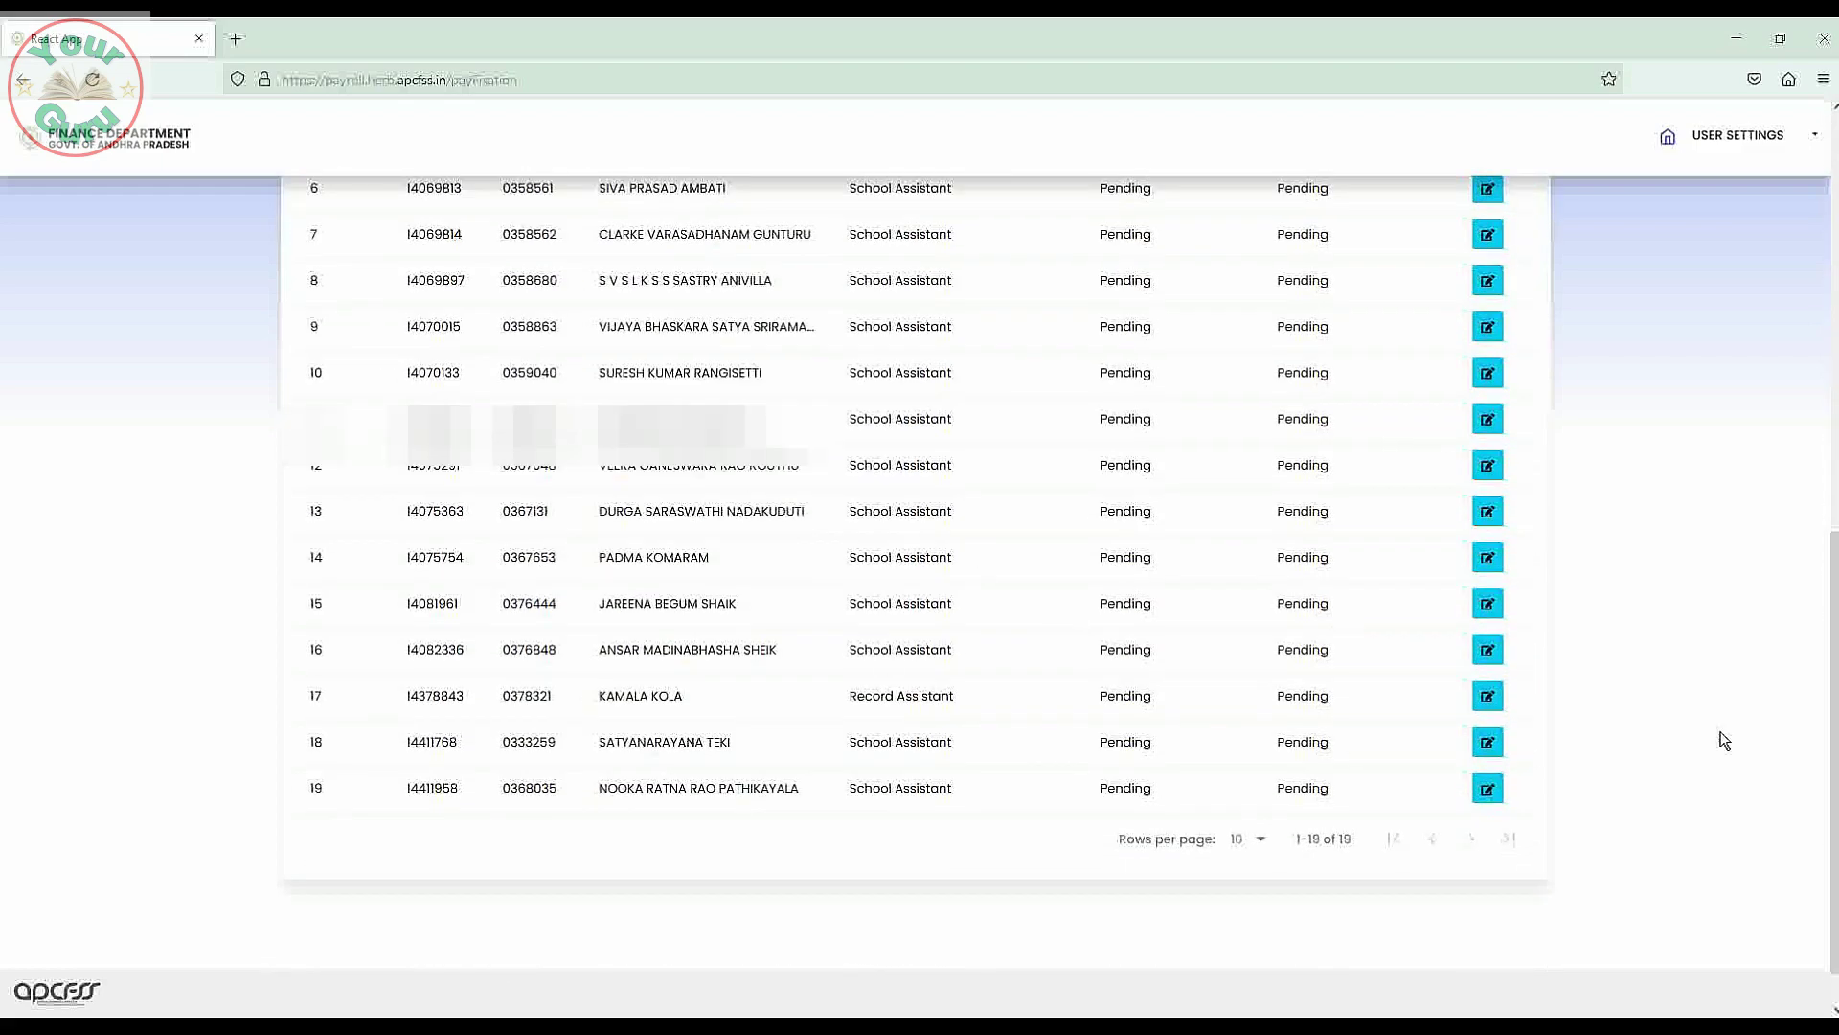
scroll(1832, 803, up, 4)
scroll(1832, 575, up, 4)
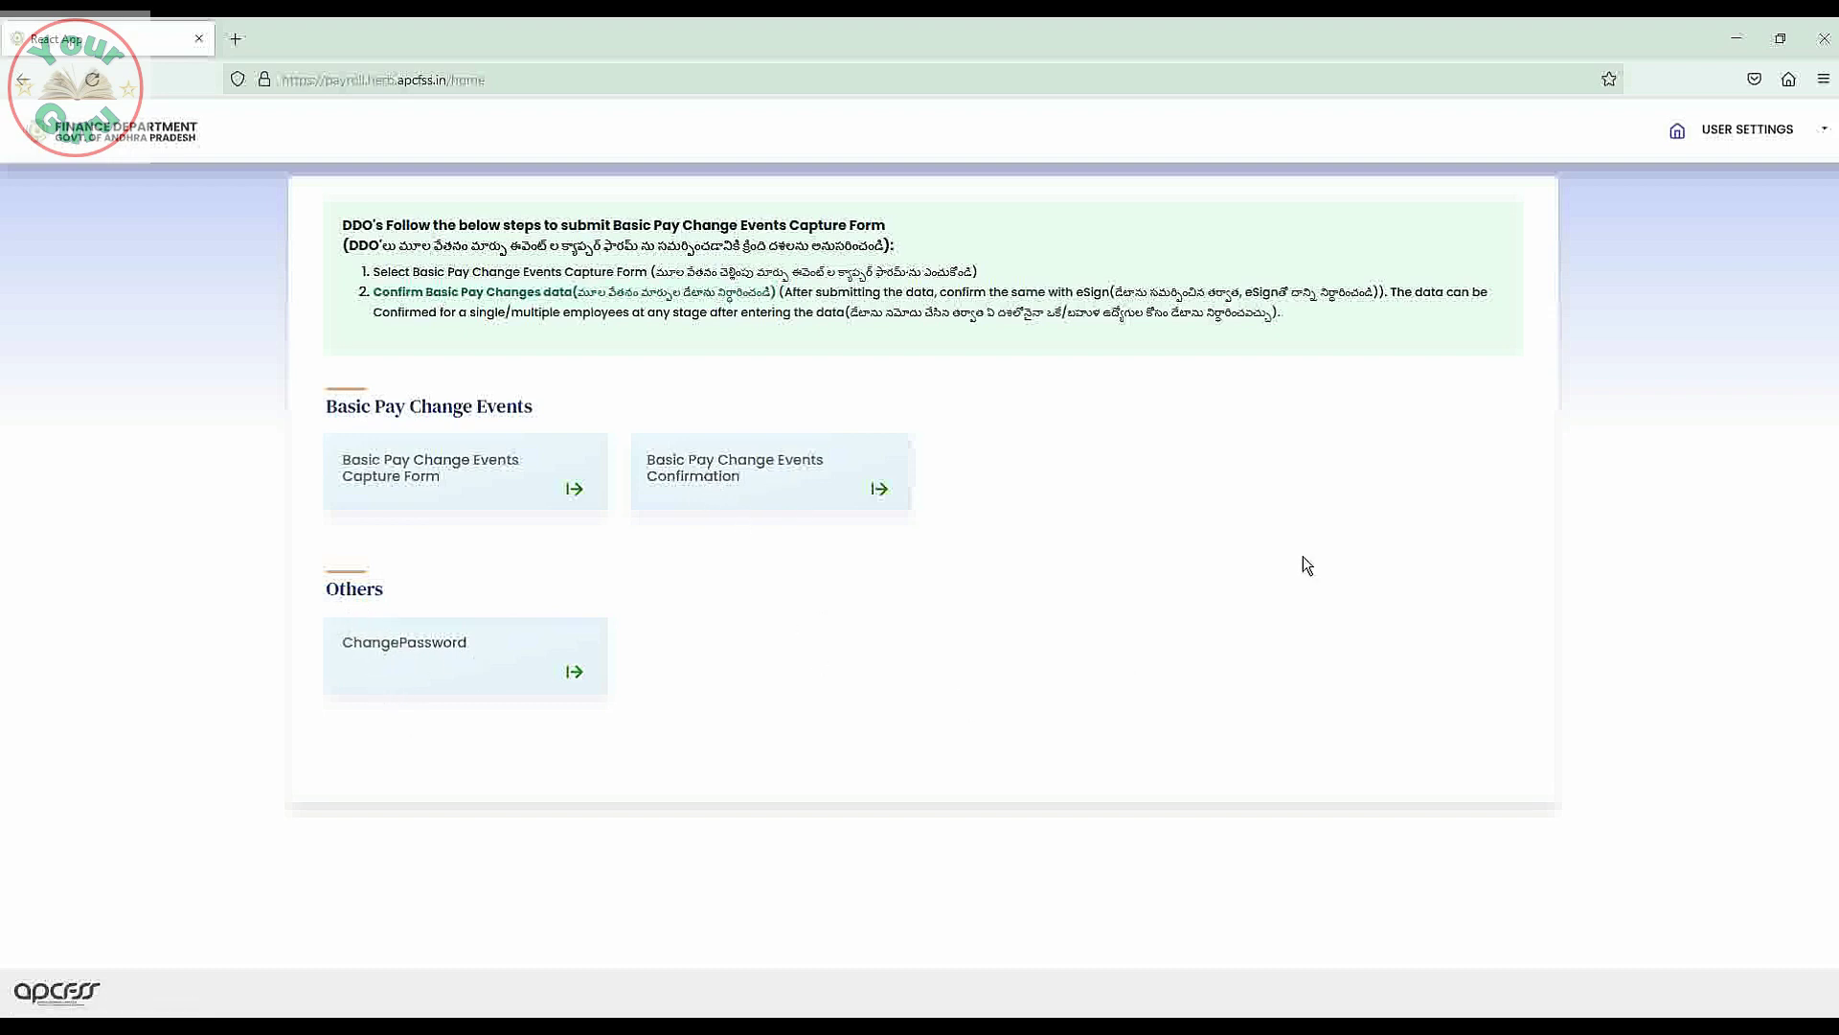
click(730, 479)
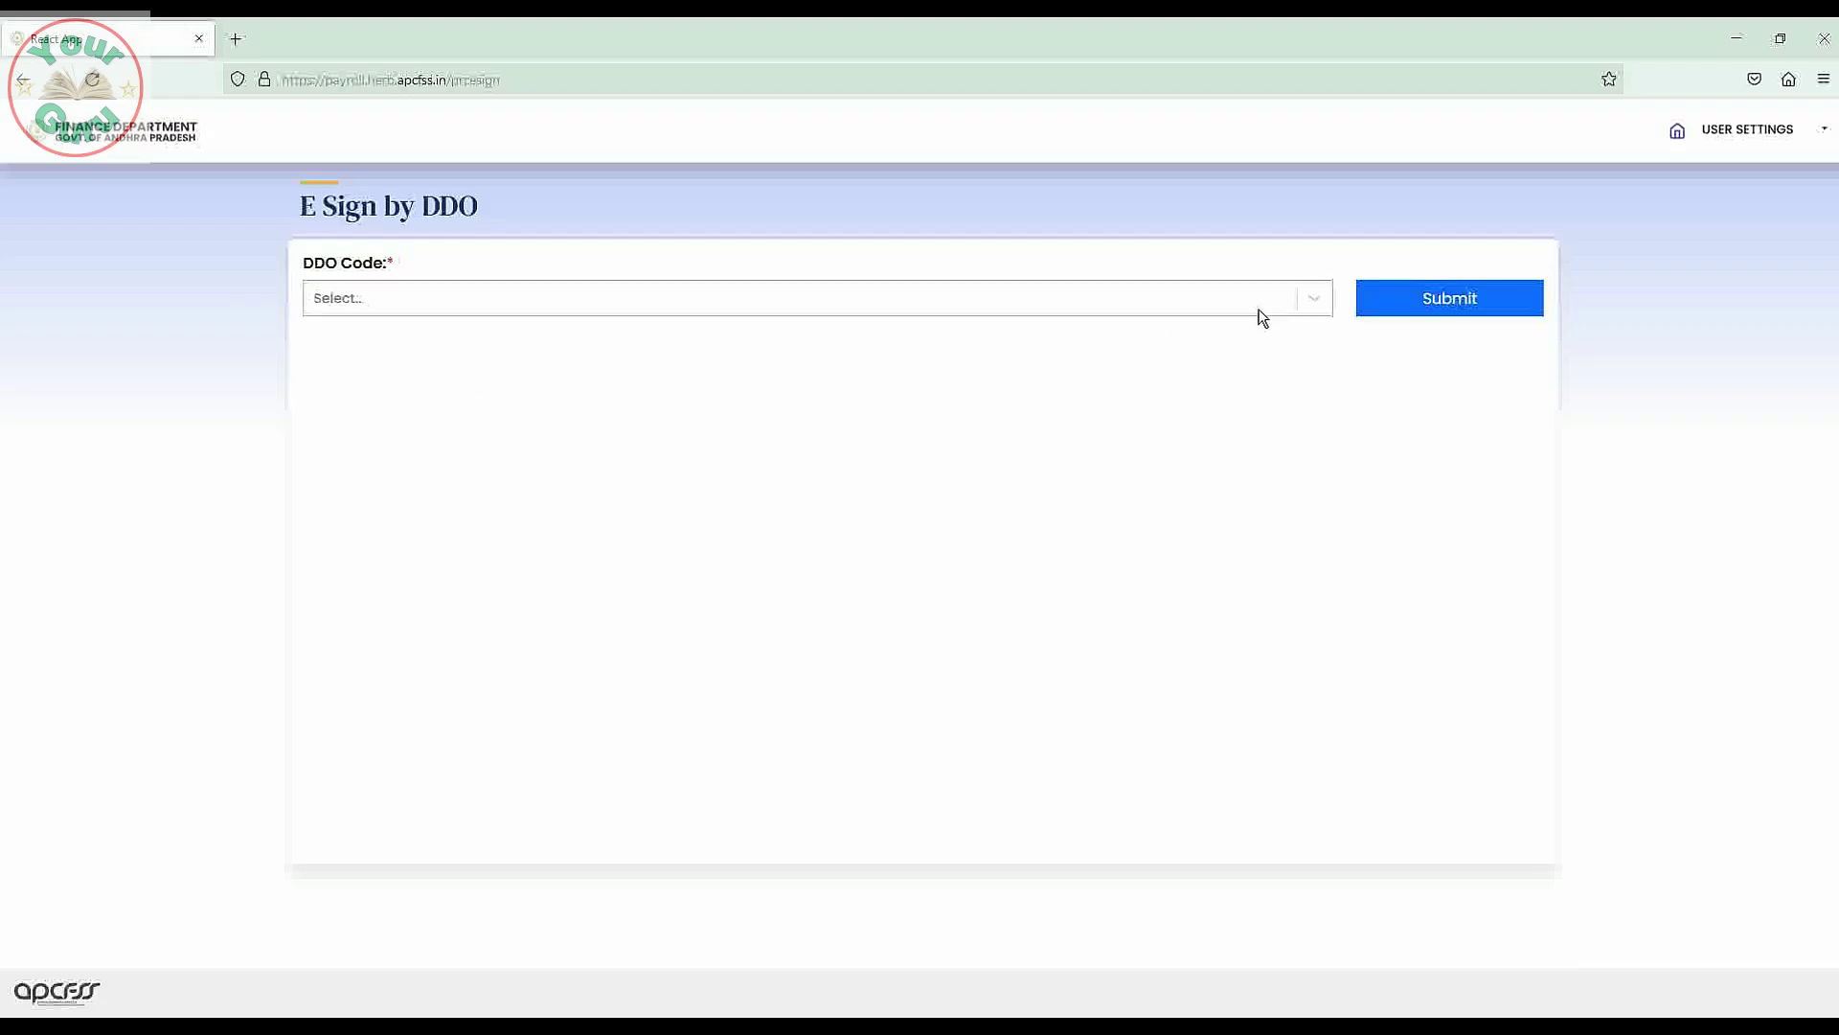
click(1314, 300)
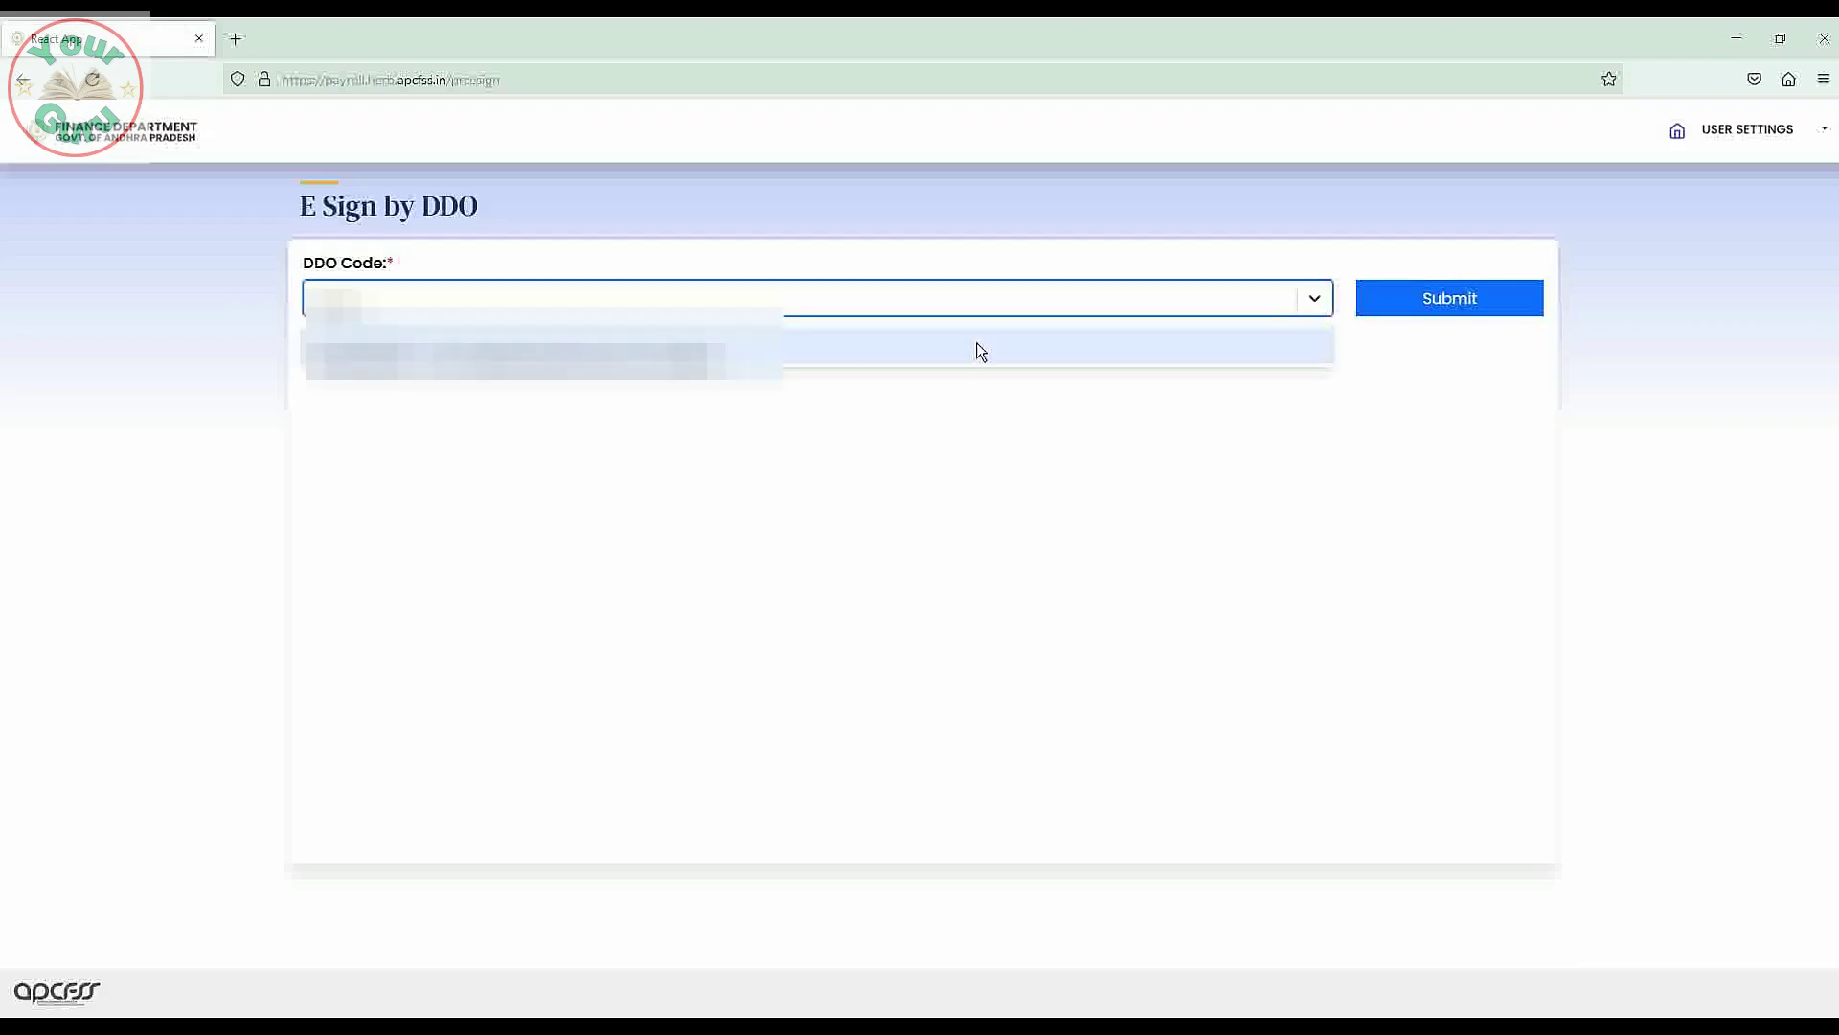
click(719, 350)
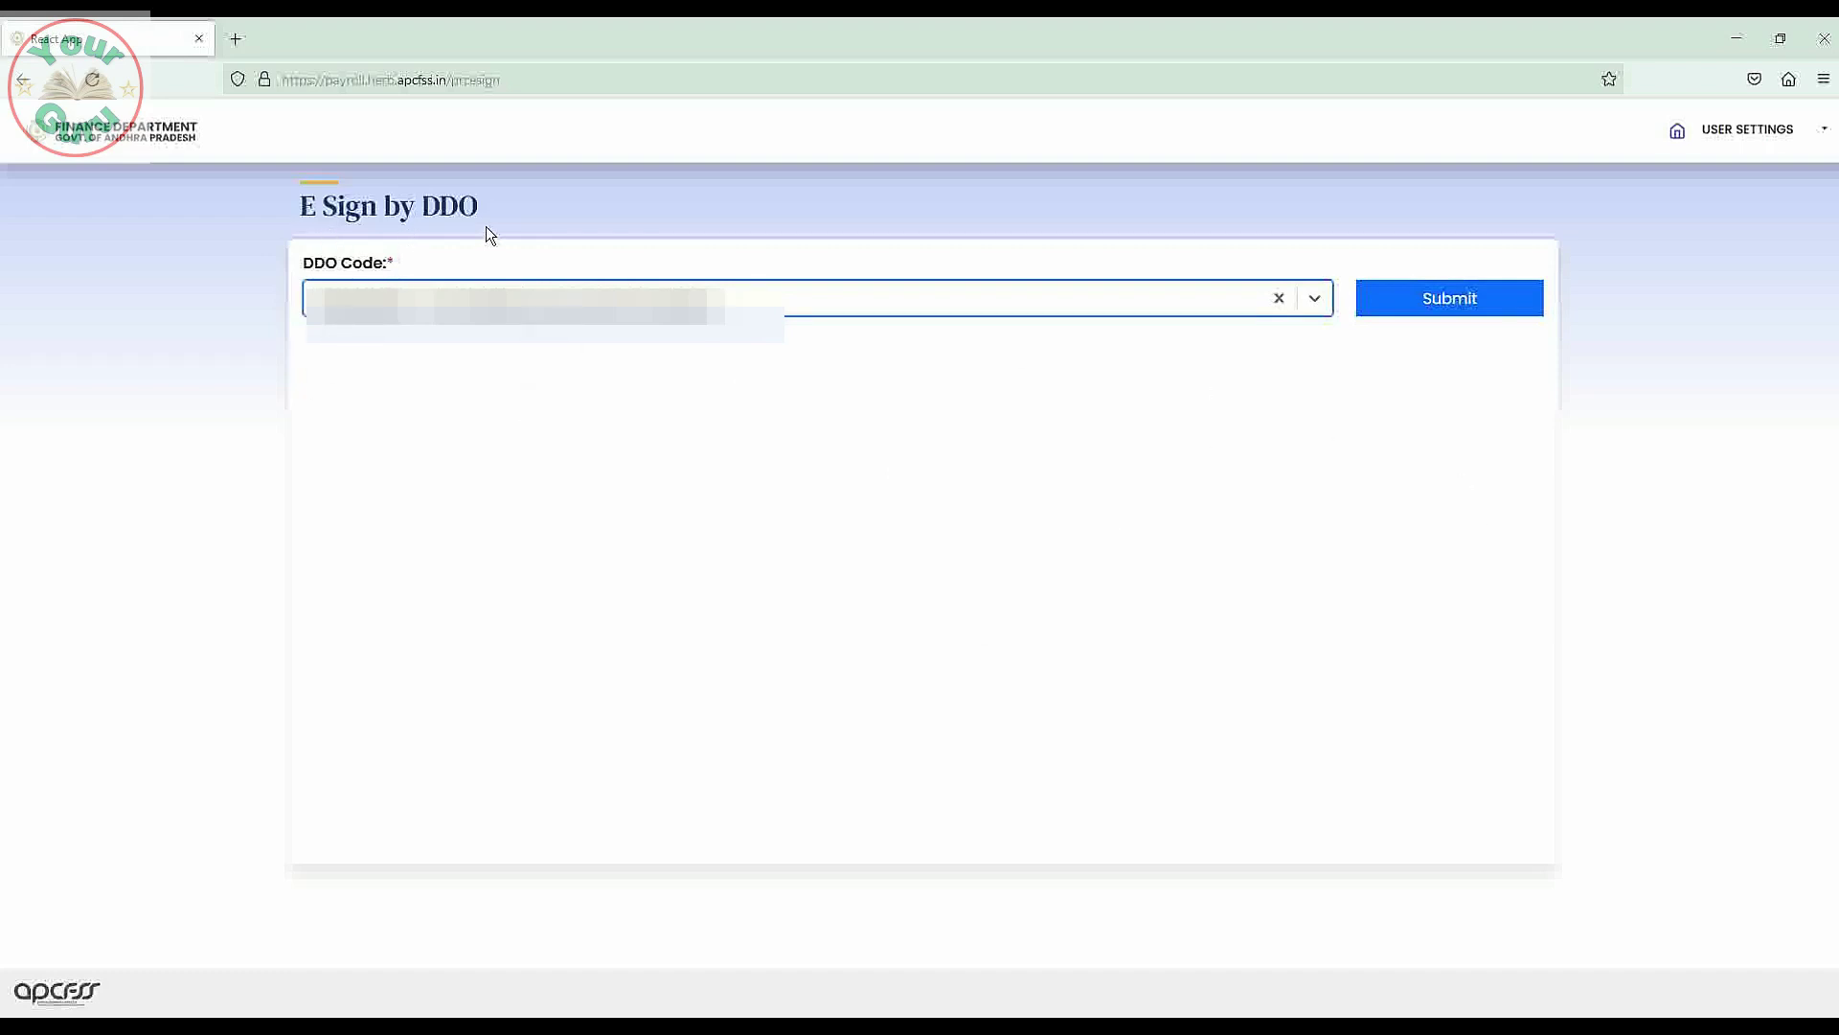
click(1461, 317)
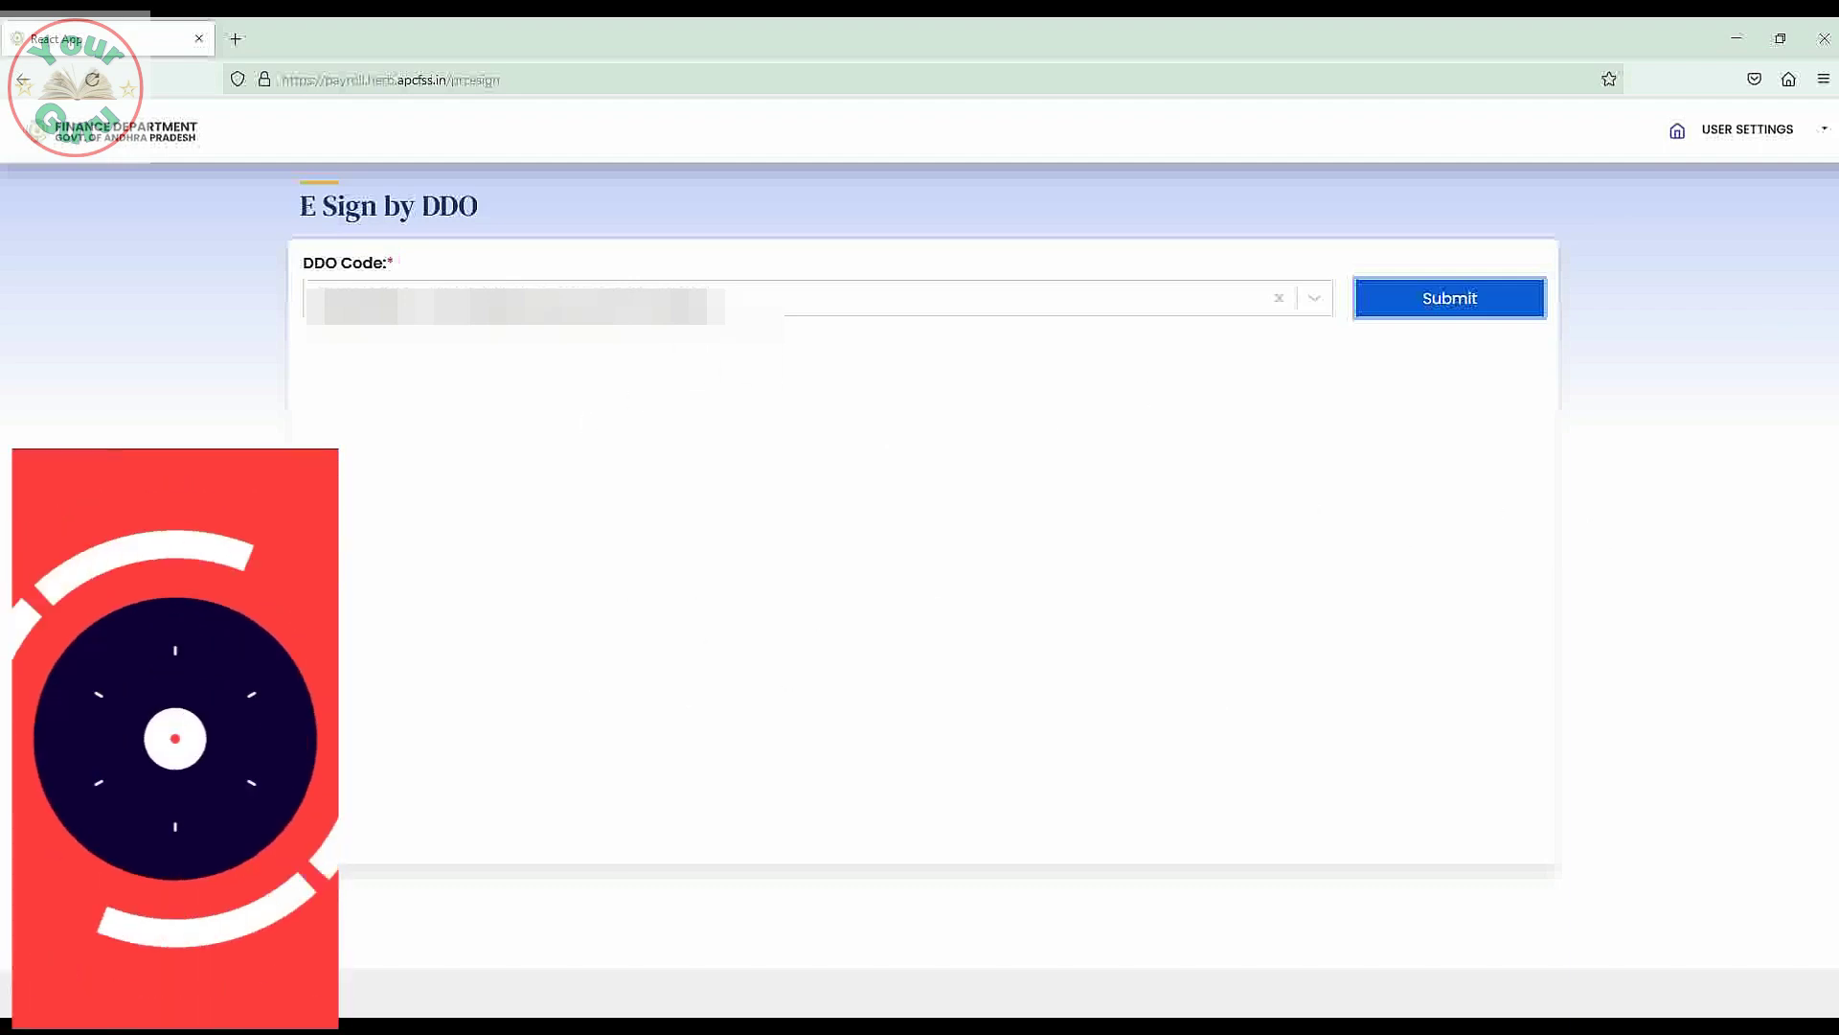
click(1675, 134)
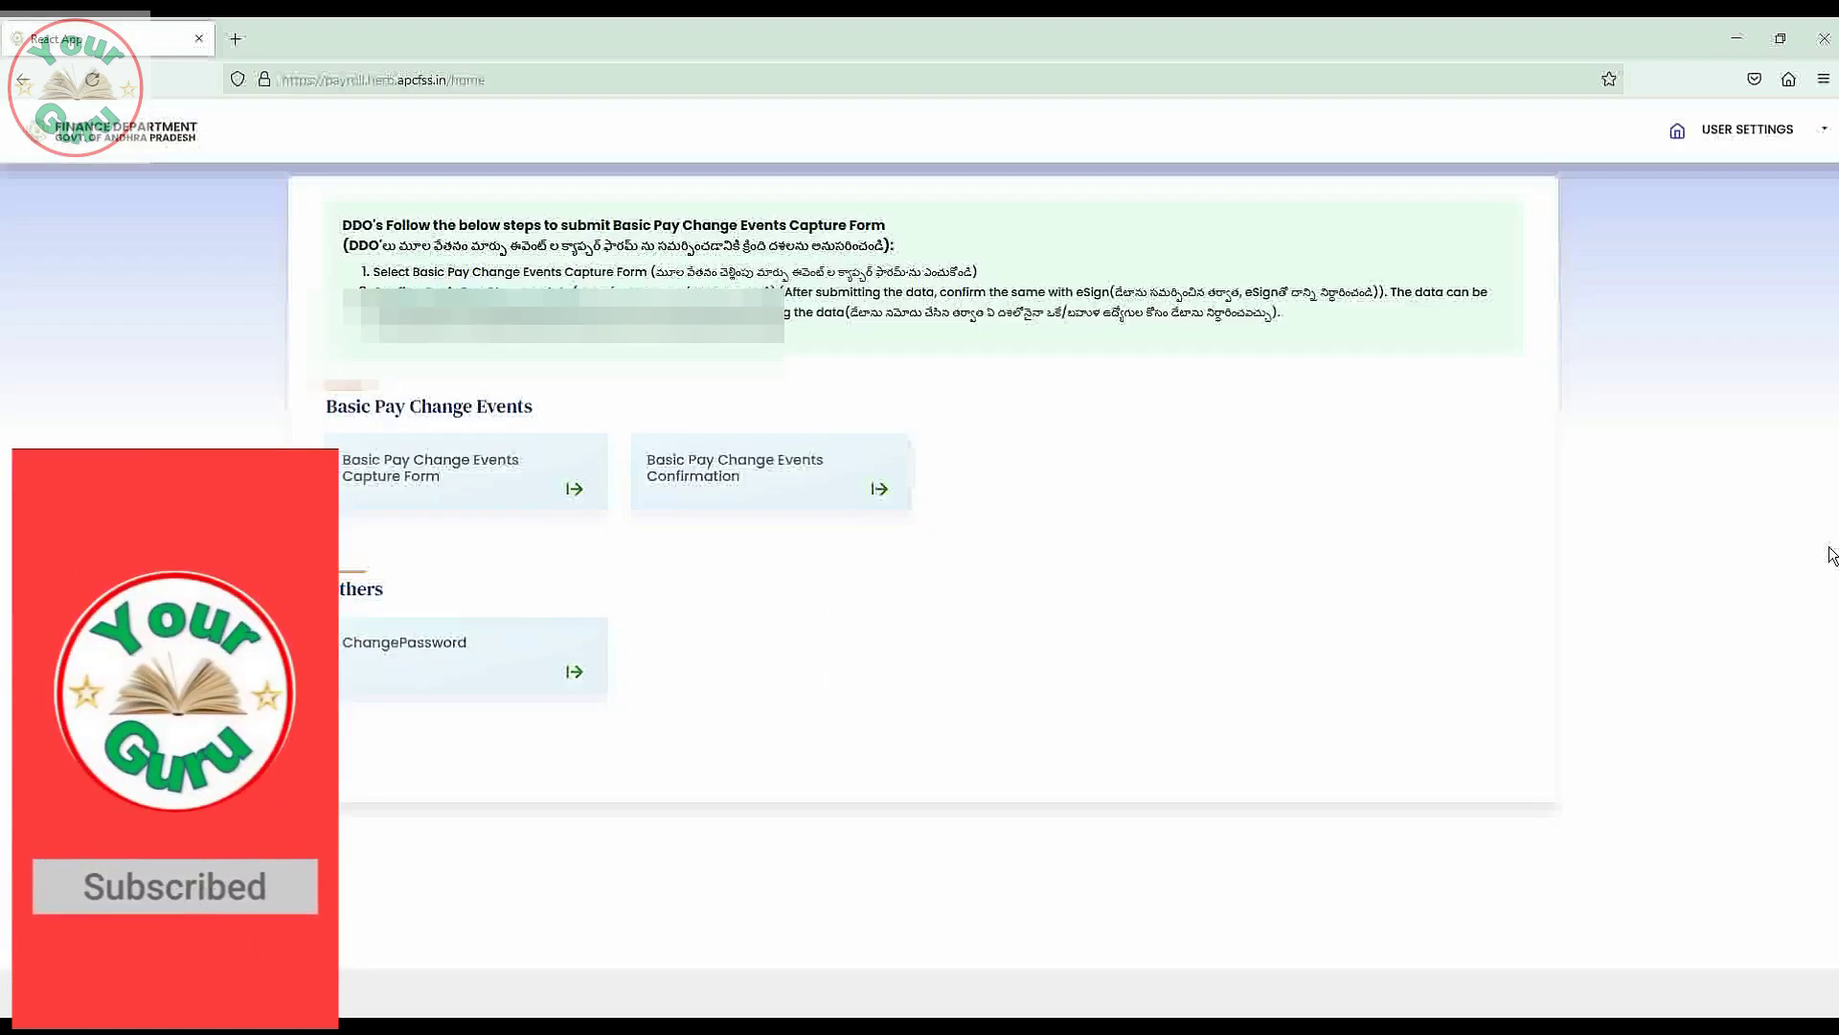
drag(330, 455, 331, 614)
click(1146, 615)
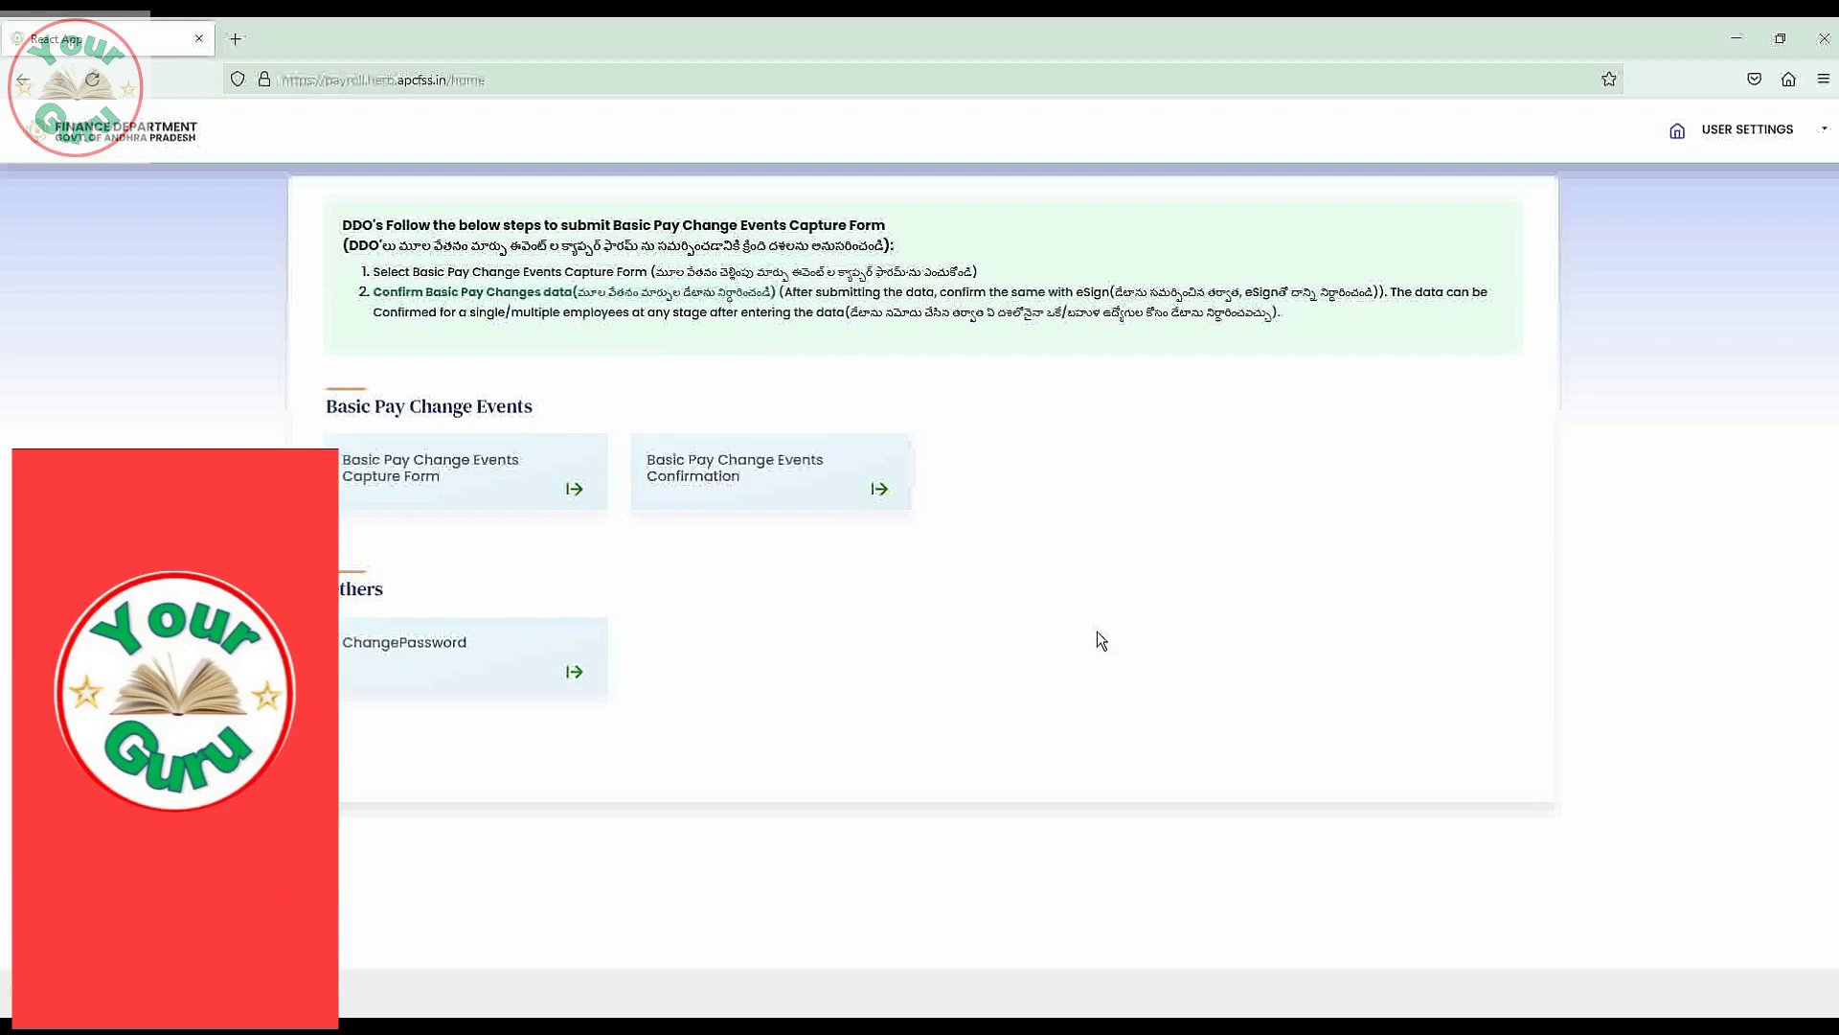